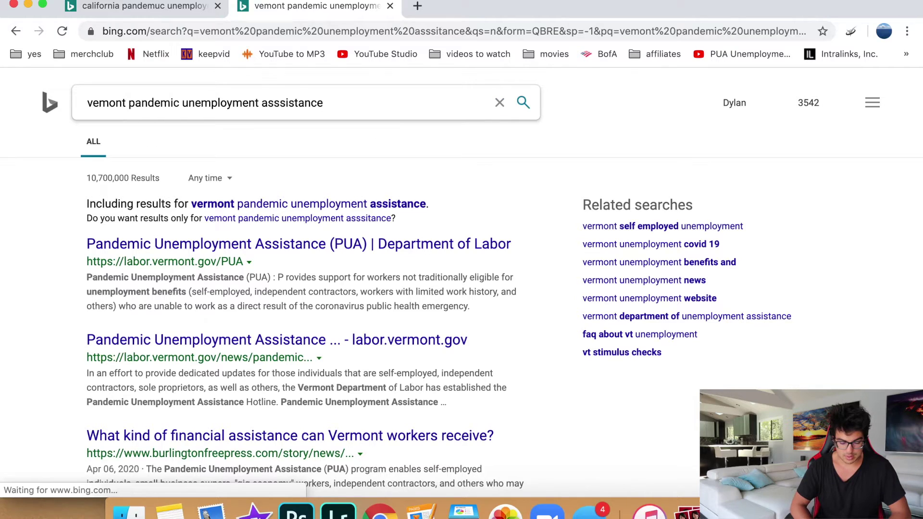
Open the Vermont Department of Labor Pandemic Unemployment Assistance result, skim the page, and return to the search results.
click(216, 243)
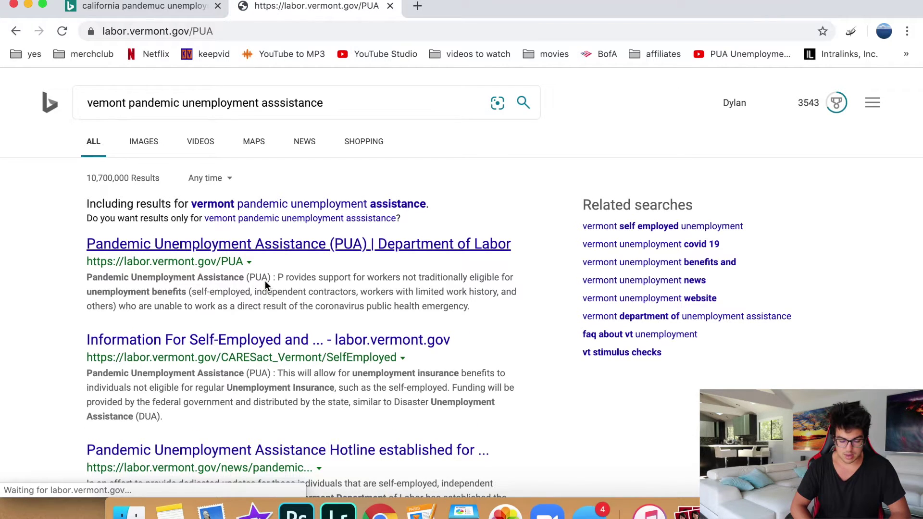
scroll(319, 349, down, 5)
scroll(319, 346, down, 15)
scroll(319, 346, up, 20)
scroll(318, 349, left, 5)
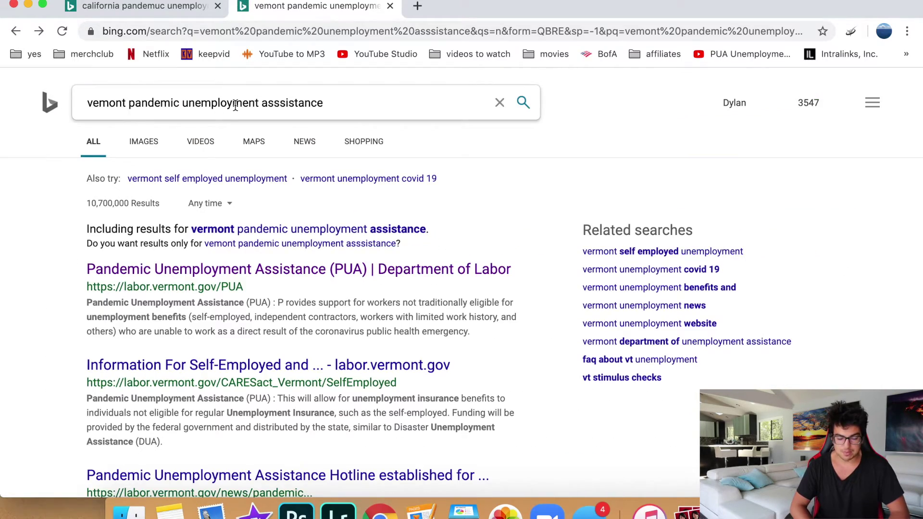
Replace the state in the search query with washington and search for its pandemic unemployment assistance.
click(159, 103)
drag(127, 102, 80, 102)
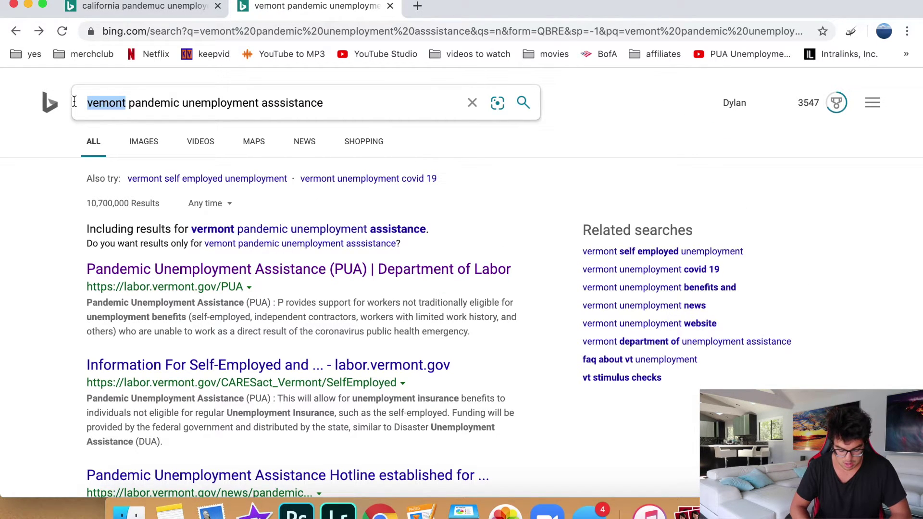
text(oreg)
key(BackSpace)
key(BackSpace)
key(BackSpace)
key(BackSpace)
text(washint)
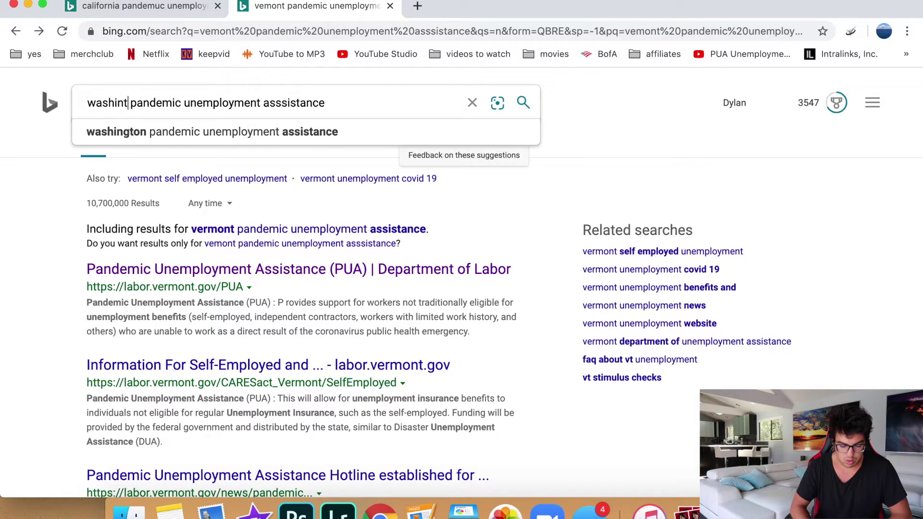
key(BackSpace)
text(gton)
key(Return)
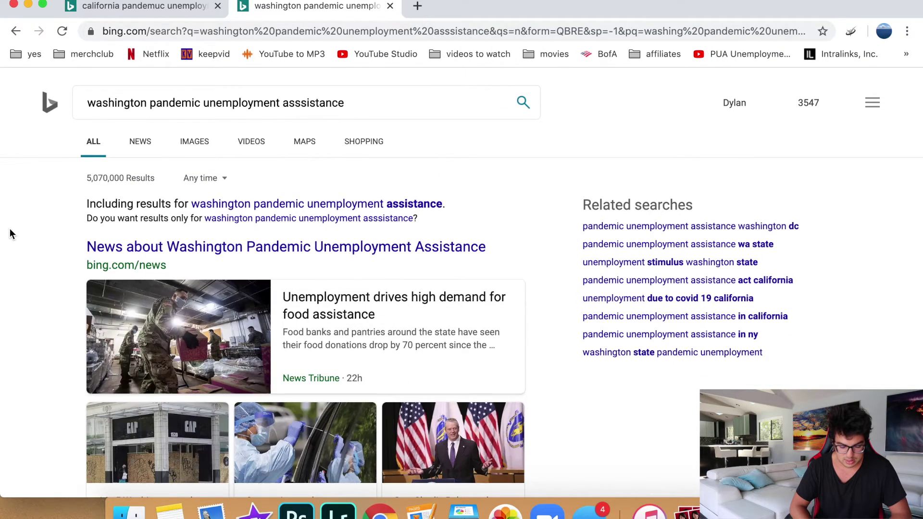
Open the ESDWAGOV search result for businesses affected by COVID-19.
scroll(5, 294, down, 10)
key(XF86MonBrightnessDown)
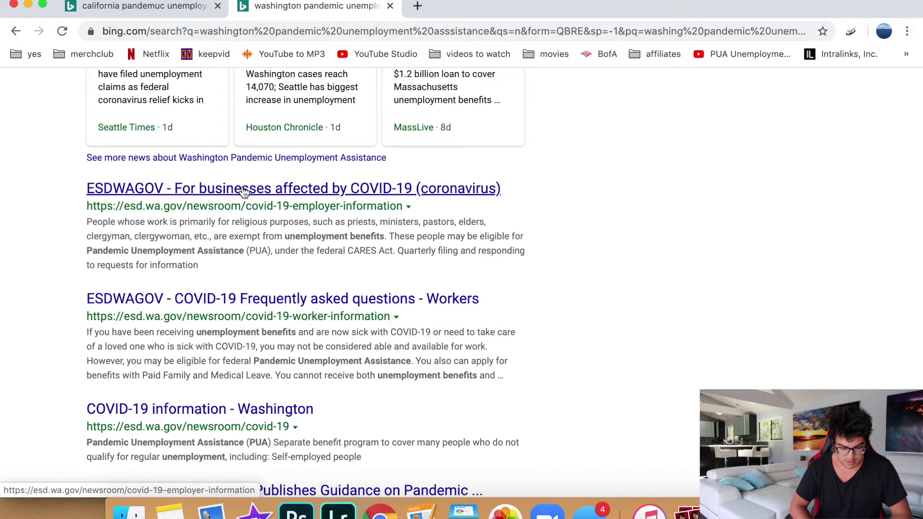
scroll(113, 260, down, 6)
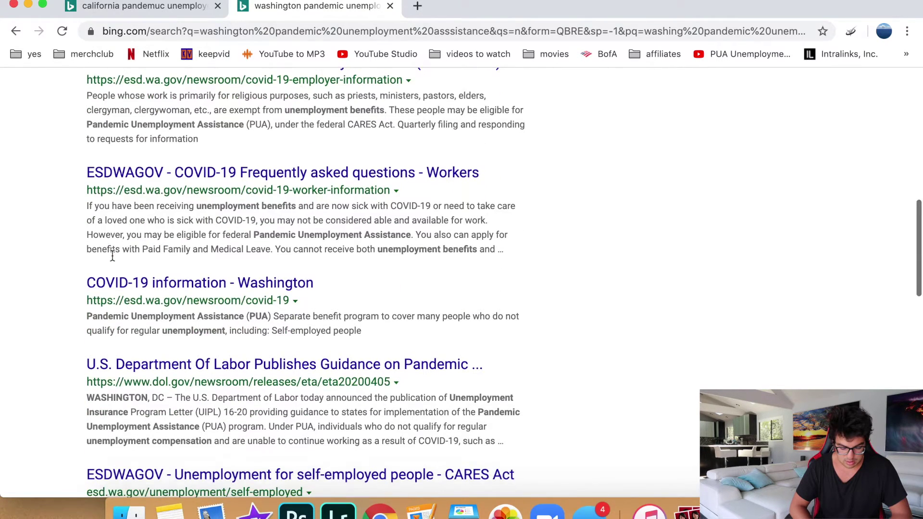
scroll(111, 255, up, 4)
click(192, 107)
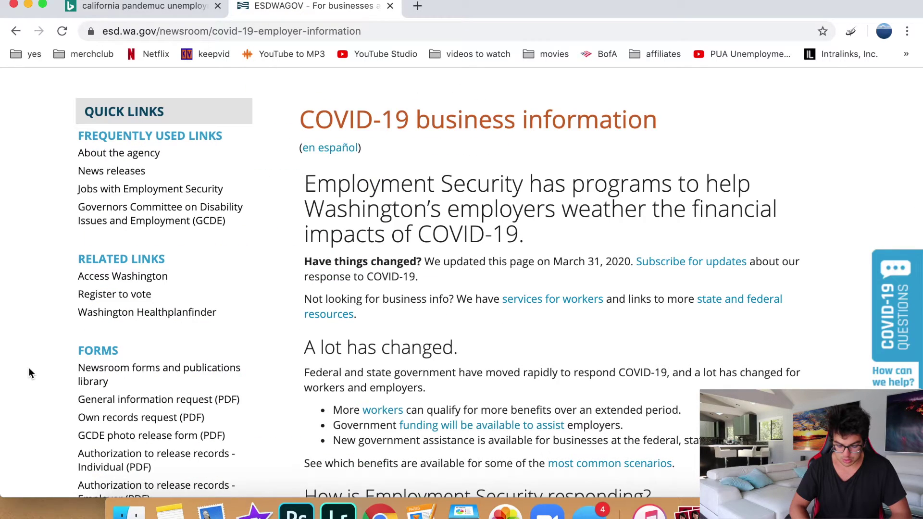
Find "pandemic" on the Washington page and read the CARES Act and Pandemic Unemployment Assistance section.
key(super+f)
text(pandemic)
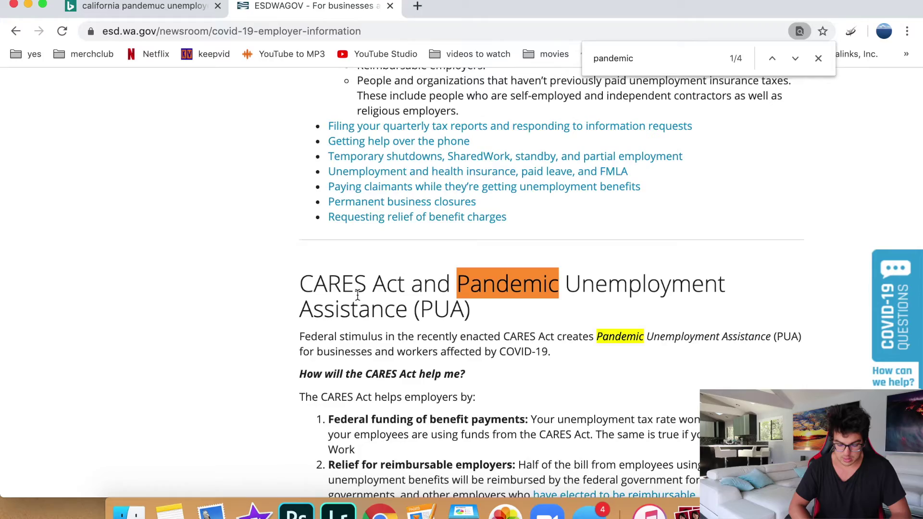
scroll(357, 295, down, 5)
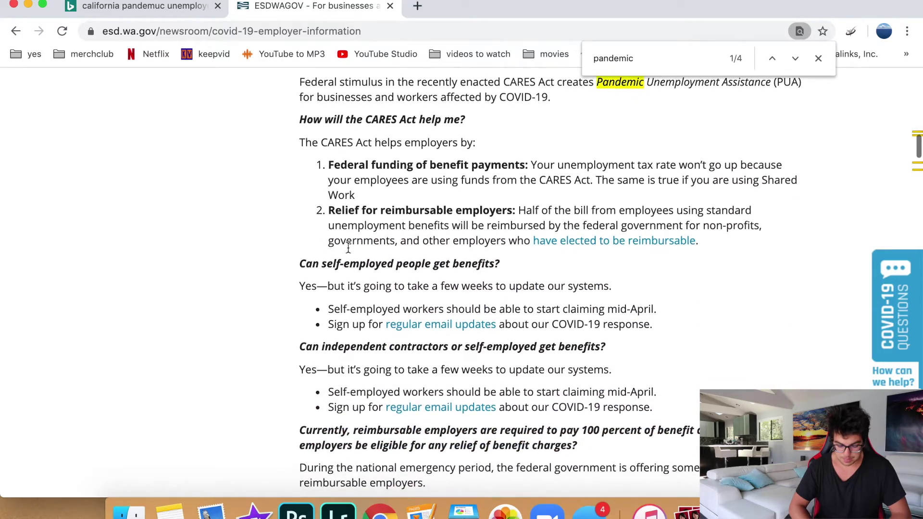
scroll(348, 248, down, 4)
scroll(349, 247, up, 2)
scroll(348, 248, down, 3)
scroll(348, 248, up, 8)
drag(730, 222, 545, 216)
click(459, 231)
triple_click(459, 231)
click(428, 252)
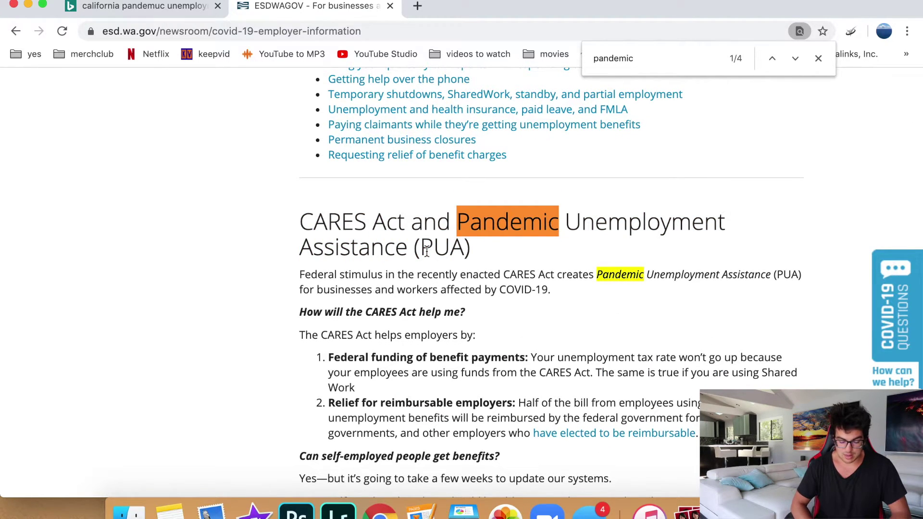
click(150, 515)
click(187, 359)
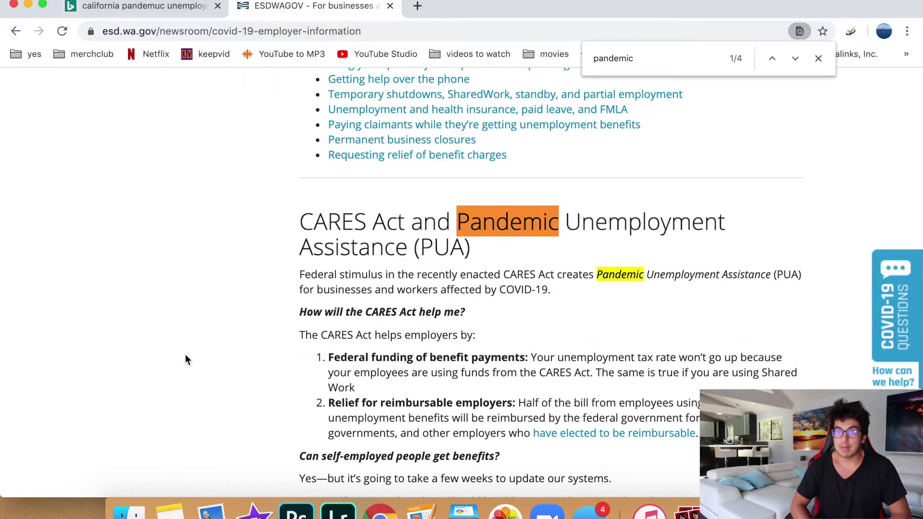
key(super+Tab)
key(super+Tab)
Search for "north dakota pandemic unemployment assistance" in a new browser tab.
key(super+t)
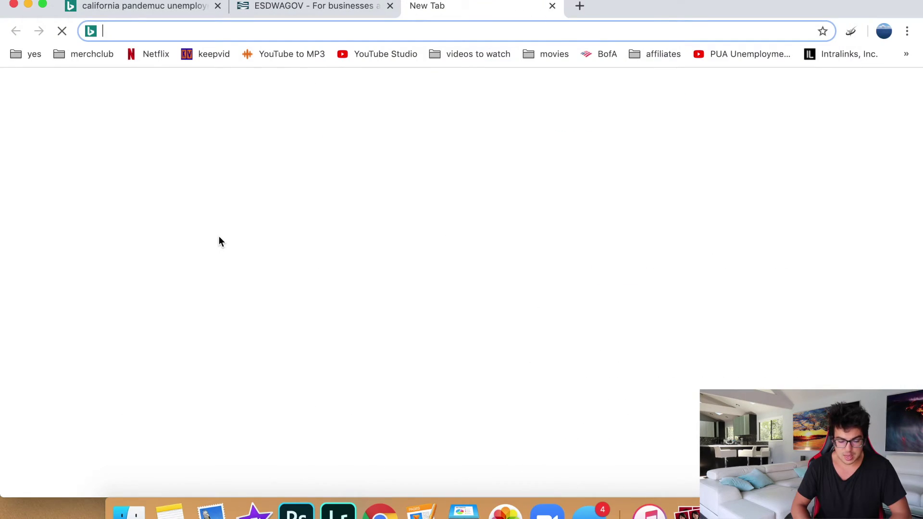
text(north dakota )
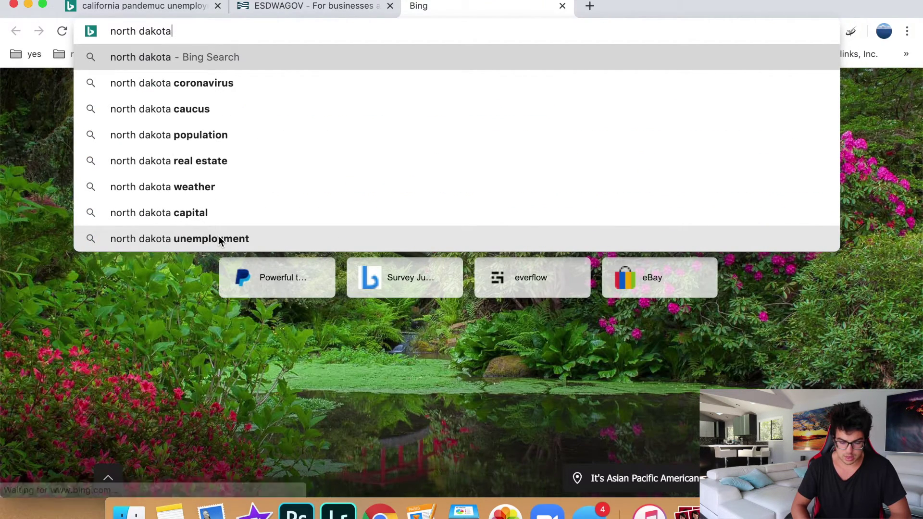
text(pandemic)
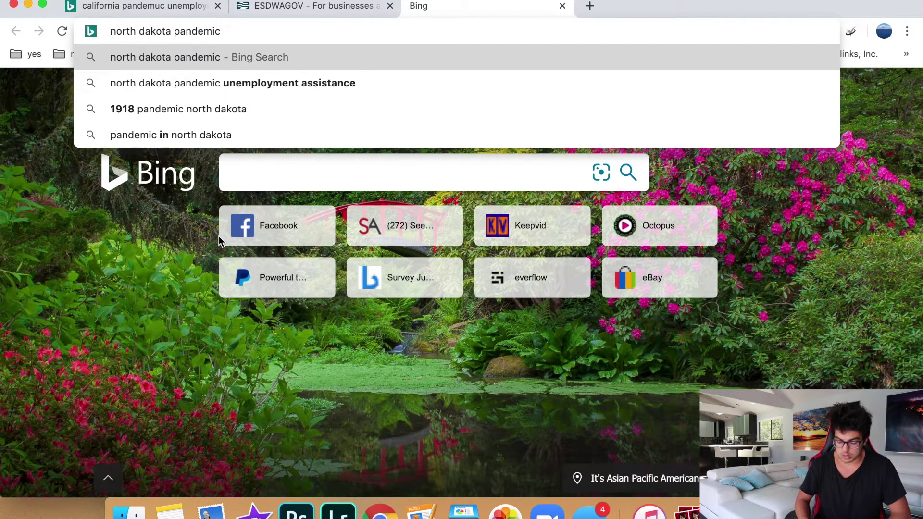
key(Down)
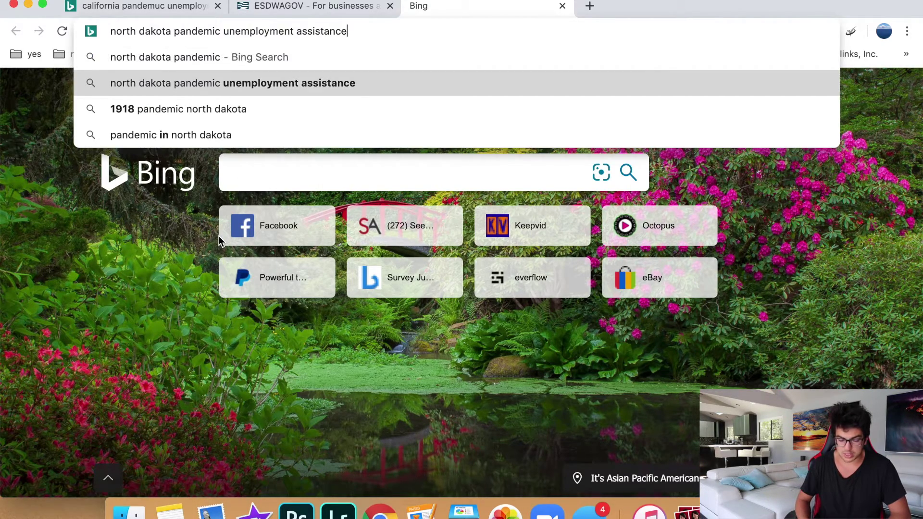
key(Return)
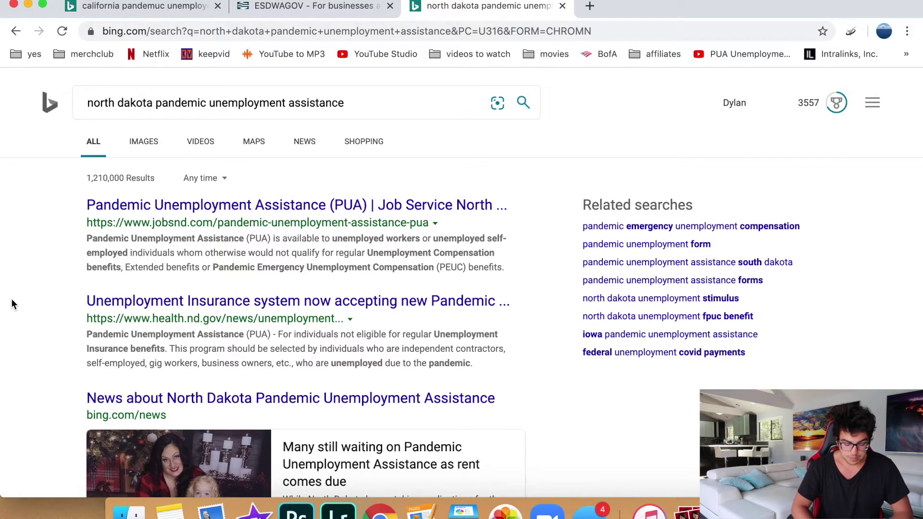
Open the North Dakota Health article about Unemployment Insurance accepting new Pandemic-related claim types and skim it, highlighting its title.
scroll(11, 303, down, 10)
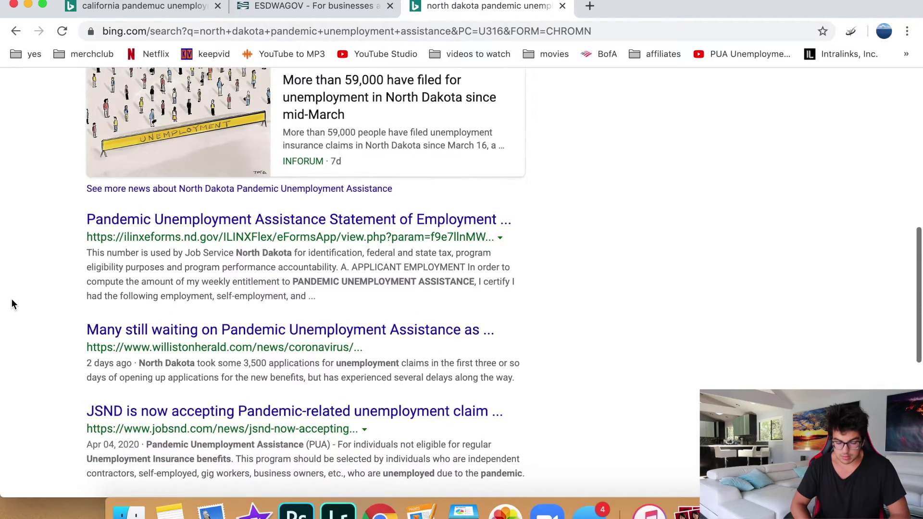
scroll(12, 304, up, 10)
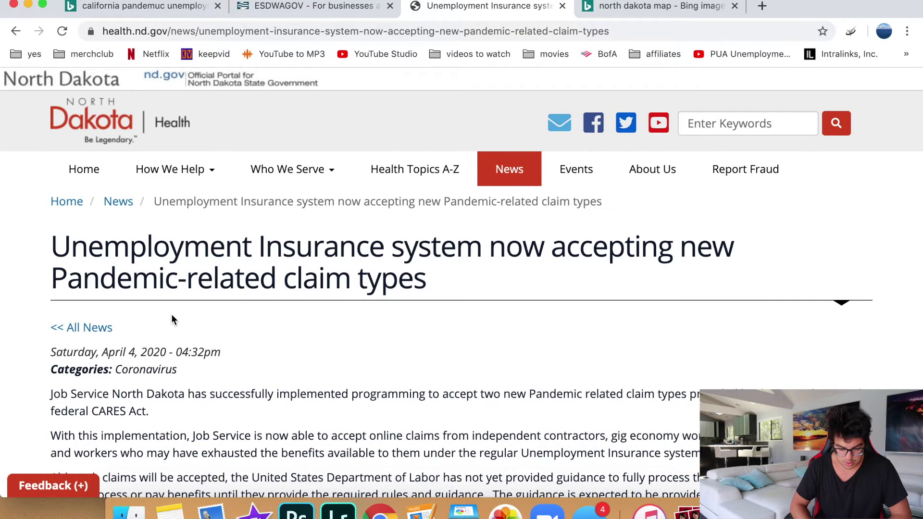
scroll(172, 315, down, 3)
drag(43, 147, 495, 176)
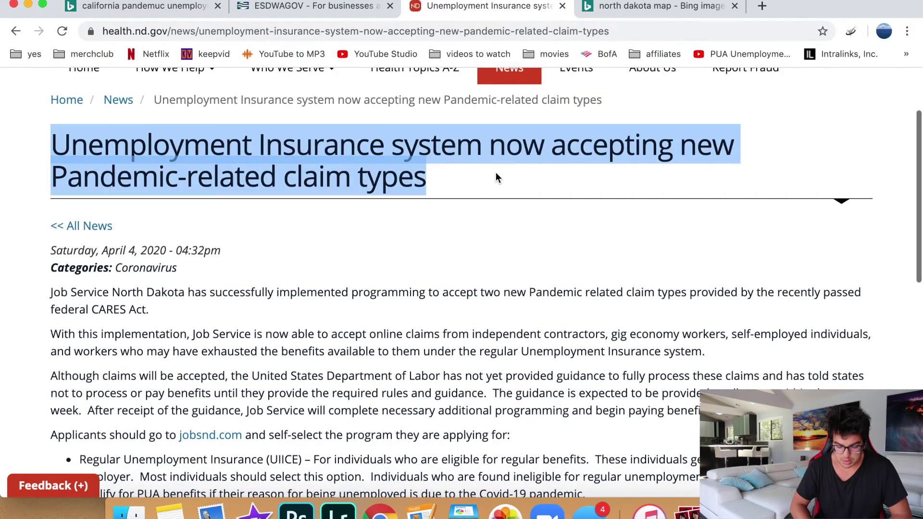
click(495, 175)
scroll(489, 323, down, 10)
scroll(490, 323, down, 4)
scroll(488, 322, up, 20)
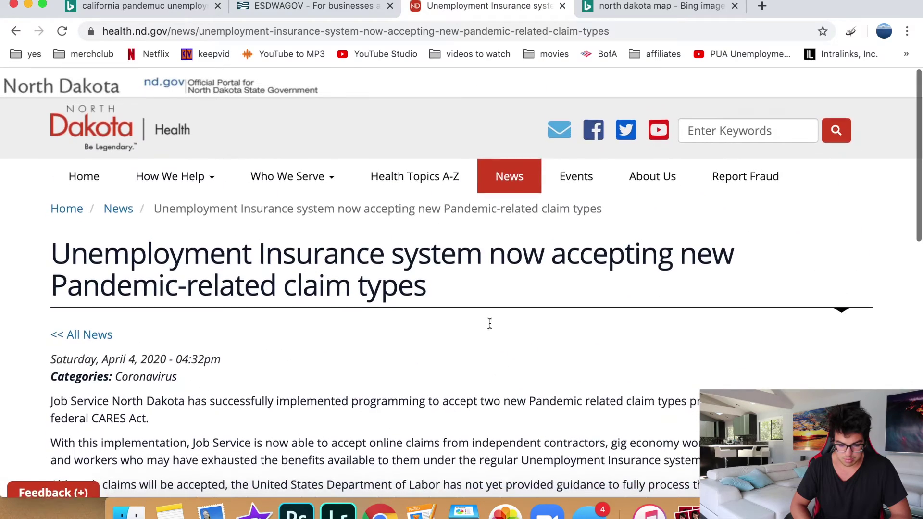
Highlight "gov" in the article's web address and open the site's Diseases & Conditions page.
double_click(151, 31)
mouse_move(175, 170)
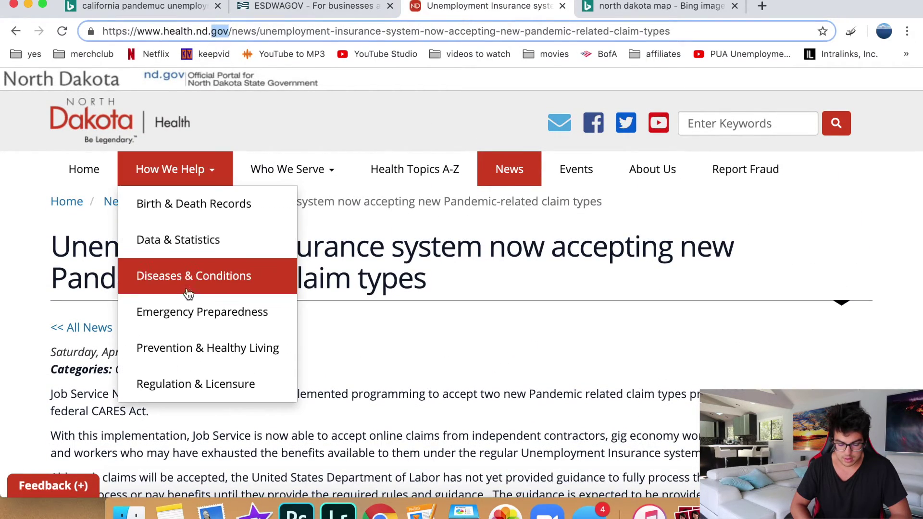
click(188, 281)
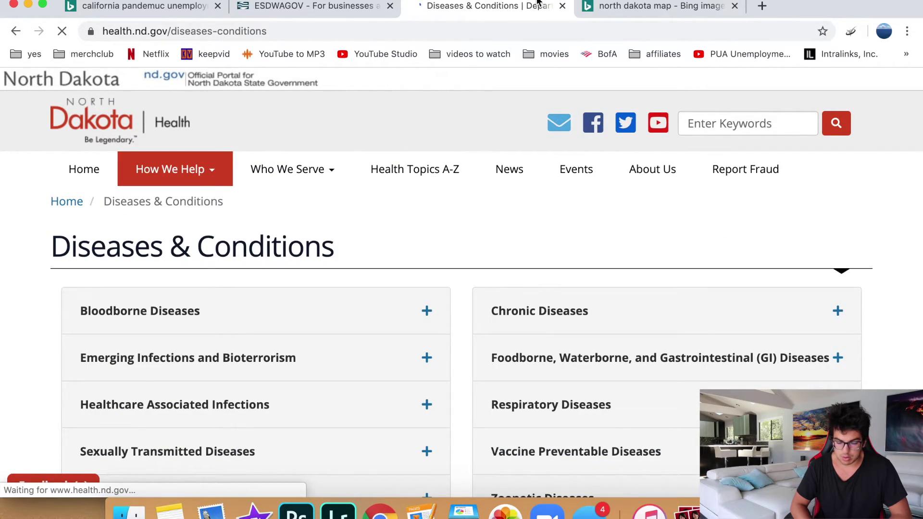
Close all browser tabs except the California pandemic unemployment benefits search results.
click(390, 6)
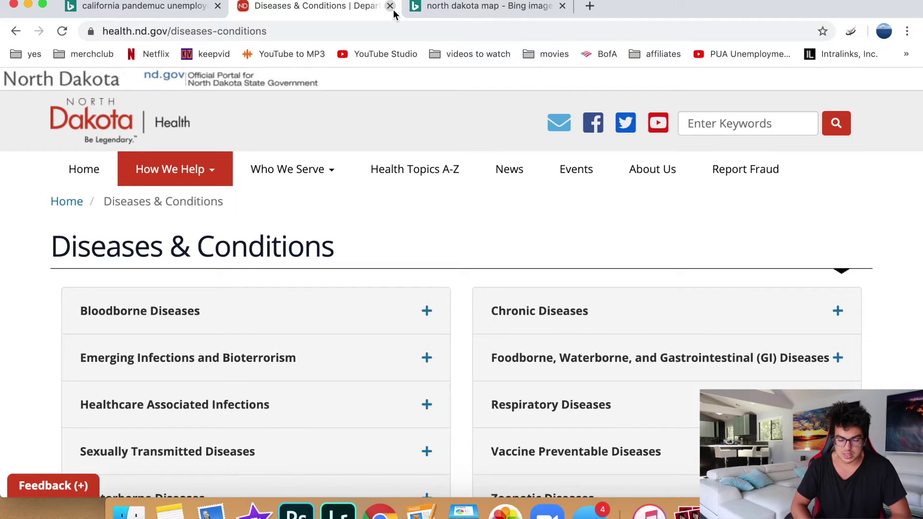
click(390, 7)
click(391, 7)
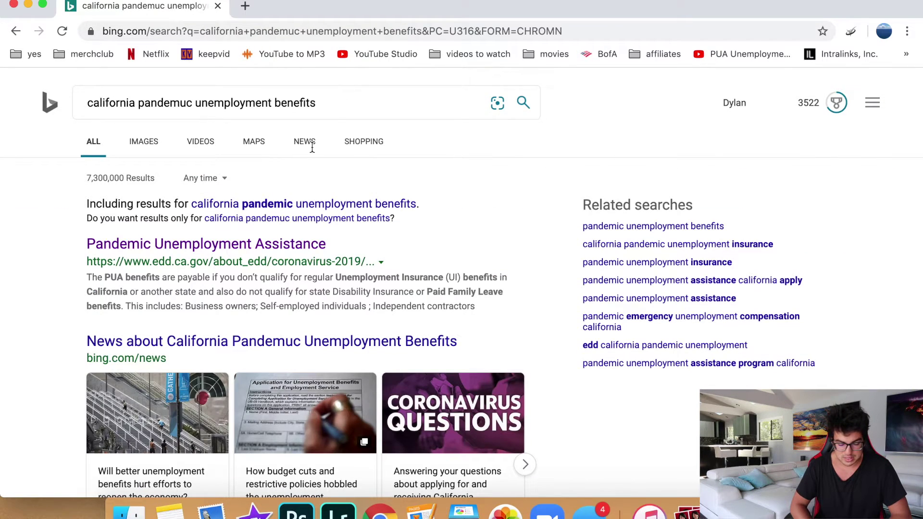
Open California's EDD Pandemic Unemployment Assistance search result and view the How to File a Claim section.
click(233, 245)
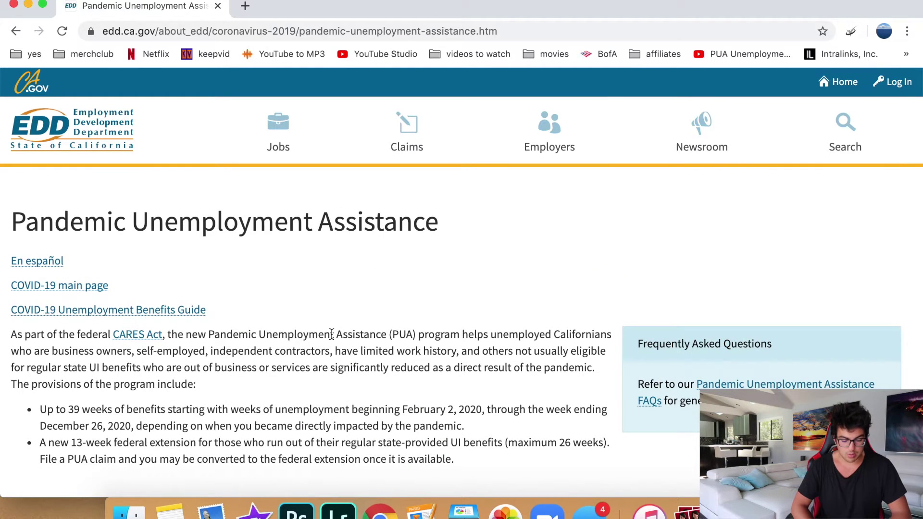
scroll(304, 291, down, 10)
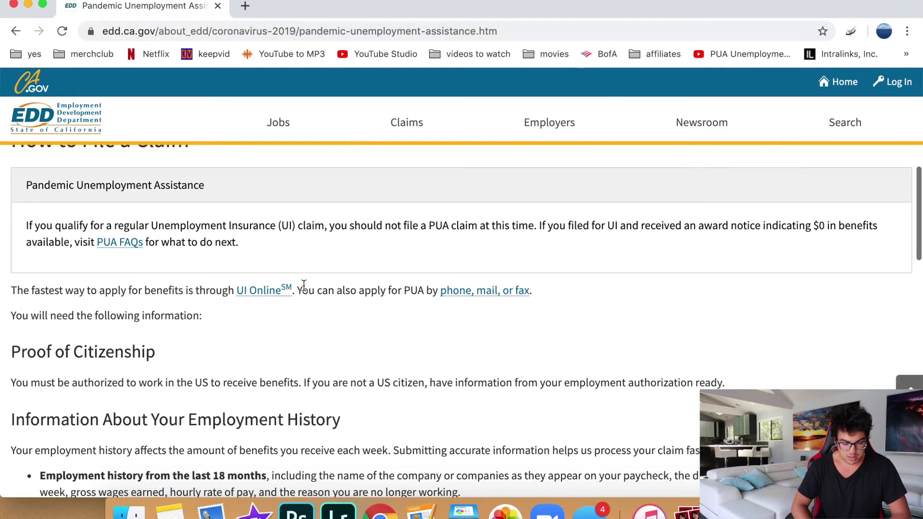
scroll(304, 291, up, 3)
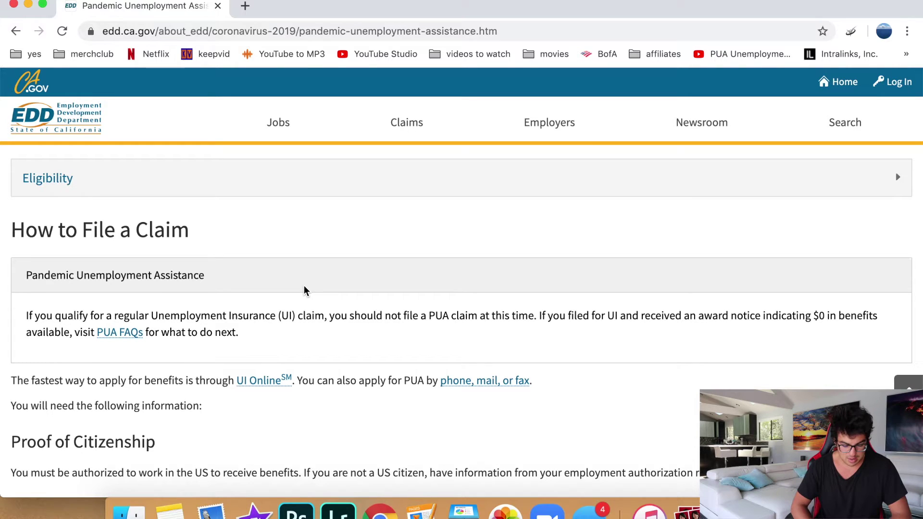
Open the PUA FAQs and expand the question "How do I know if I am eligible for PUA?".
click(126, 338)
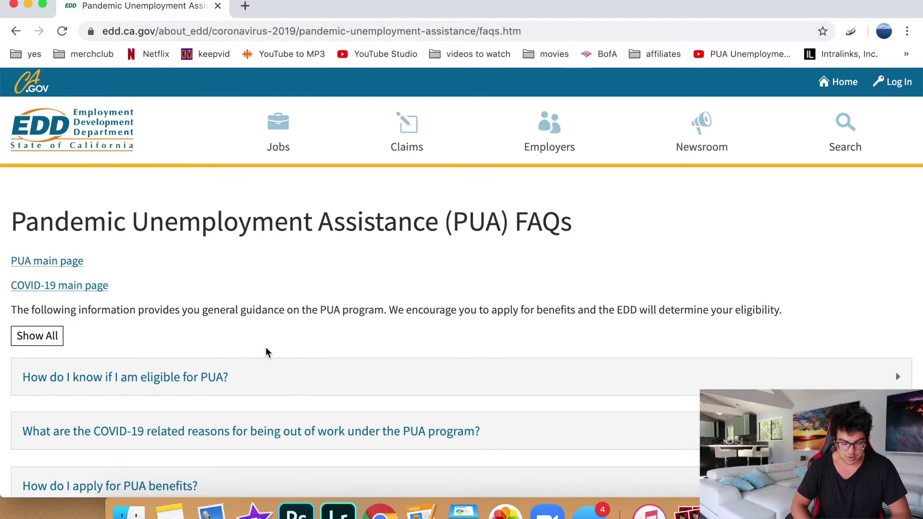
scroll(288, 385, down, 3)
click(200, 263)
scroll(488, 332, down, 1)
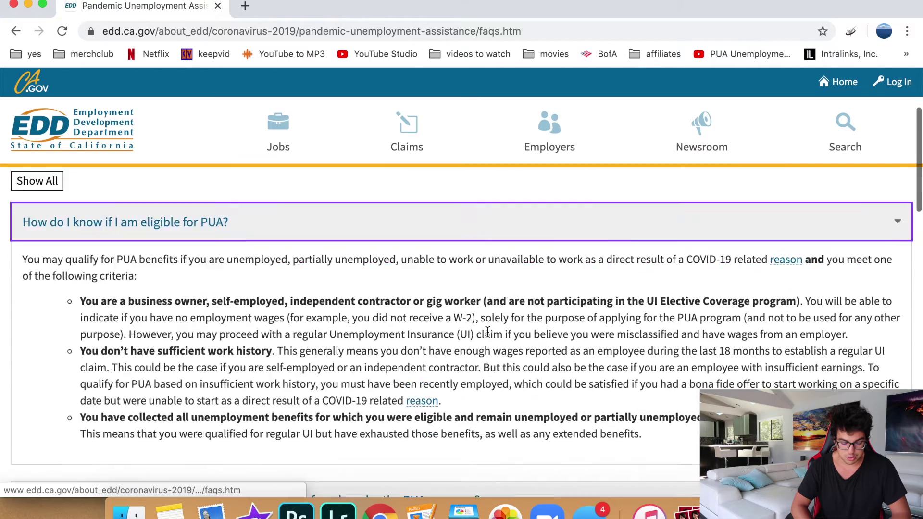
scroll(487, 332, down, 2)
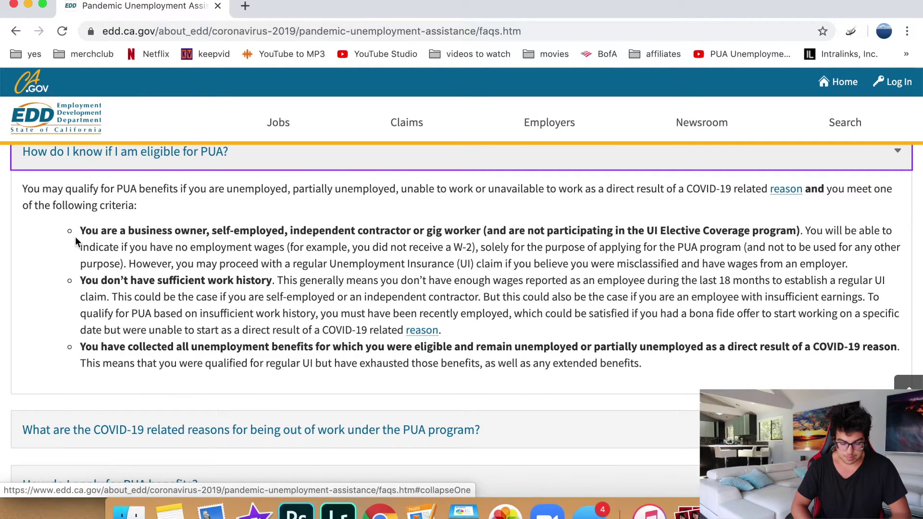
Read the PUA eligibility criteria, highlighting the lines on self-employed or gig workers, missing employment wages and insufficient work history.
drag(81, 235, 418, 230)
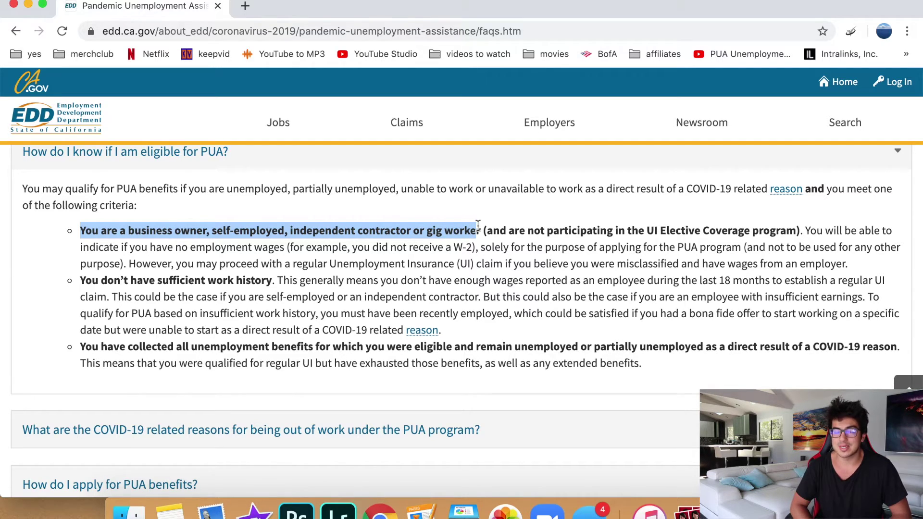
drag(485, 230, 468, 251)
click(443, 248)
drag(267, 247, 624, 264)
click(647, 250)
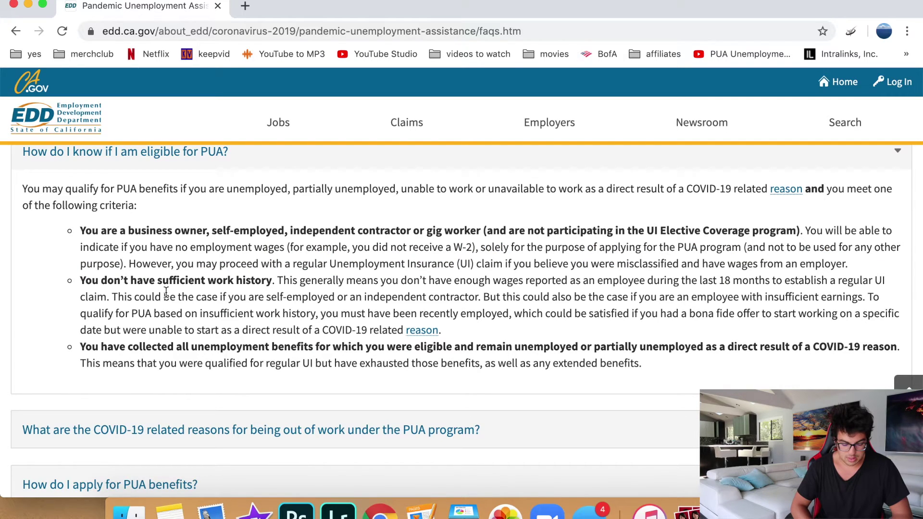
drag(110, 286, 189, 284)
click(237, 278)
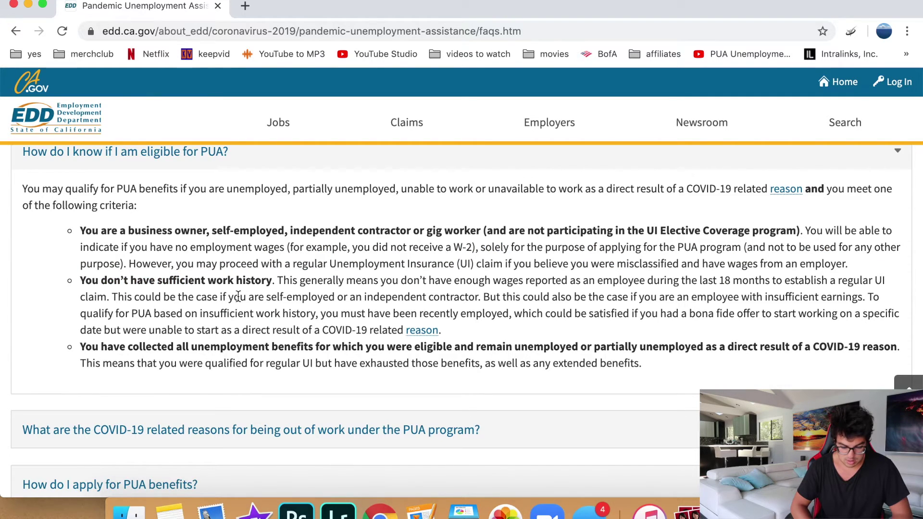
Expand the question "How do I apply for PUA benefits?" in the FAQs.
scroll(238, 295, down, 5)
click(192, 309)
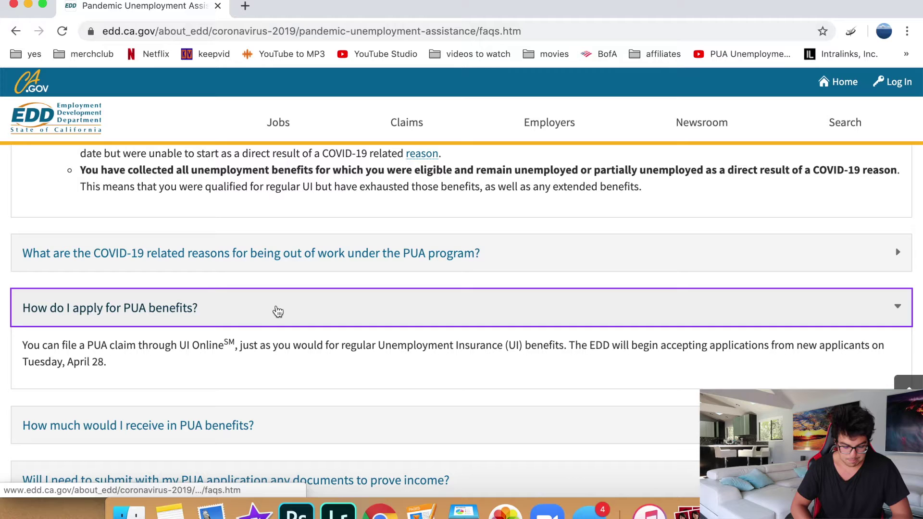
Read how to apply for PUA benefits, highlighting the lines on filing through UI Online and the application start date.
drag(60, 345, 247, 355)
click(165, 350)
drag(88, 345, 288, 346)
click(286, 347)
drag(15, 375, 86, 363)
click(89, 363)
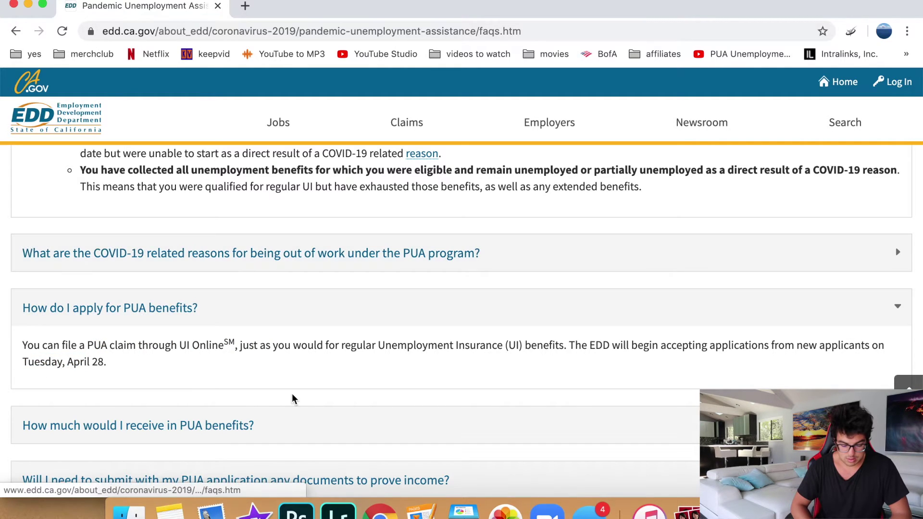
Expand the FAQ on COVID-19 related reasons for being out of work and highlight the diagnosis, self-quarantine, household member and family care reasons.
scroll(292, 260, down, 2)
click(303, 221)
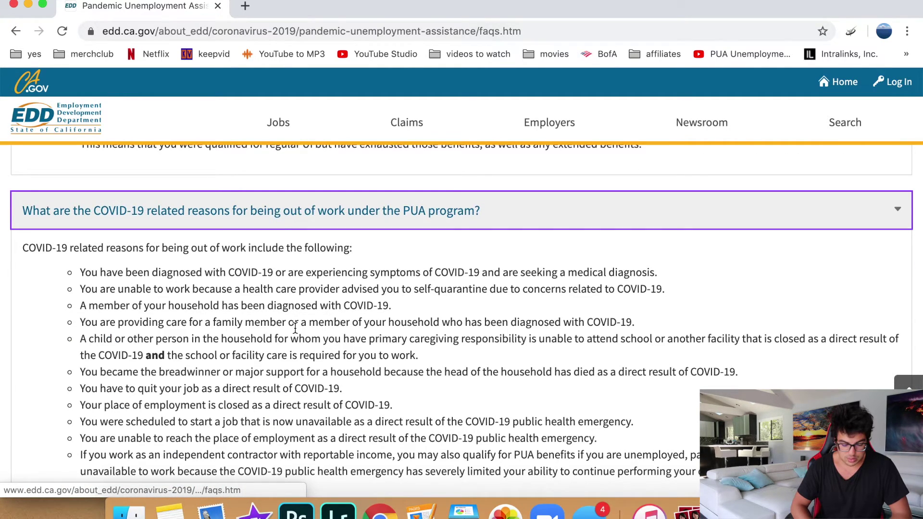
drag(80, 220, 232, 220)
click(232, 220)
drag(101, 236, 441, 234)
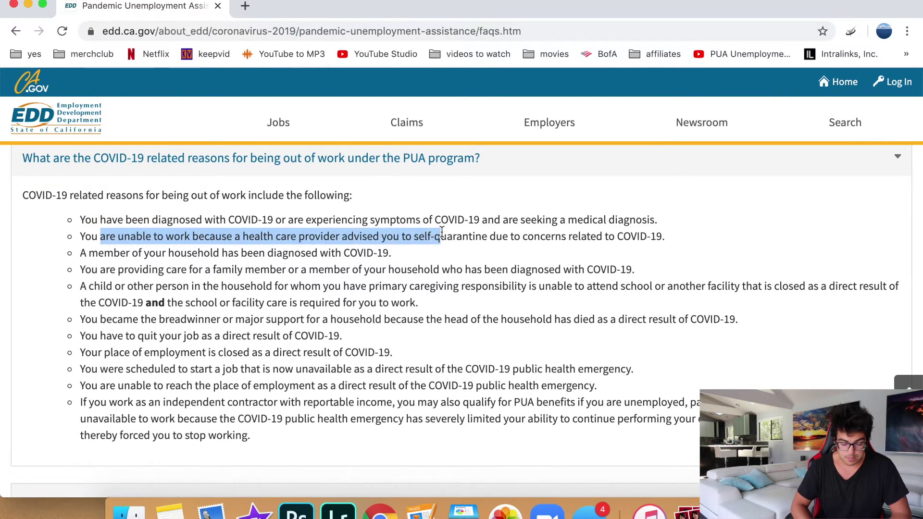
click(441, 234)
drag(80, 253, 391, 253)
click(391, 253)
drag(79, 270, 604, 269)
click(605, 268)
Read the reason covering independent contractors with reportable income, highlighting its lines through "thereby forced you to stop working".
drag(82, 404, 295, 402)
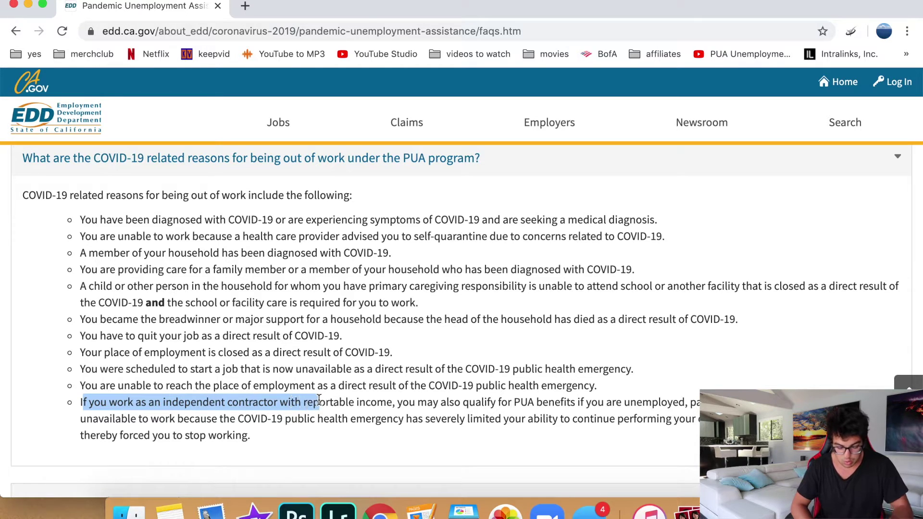
drag(402, 407, 460, 405)
drag(518, 402, 717, 402)
drag(88, 422, 362, 416)
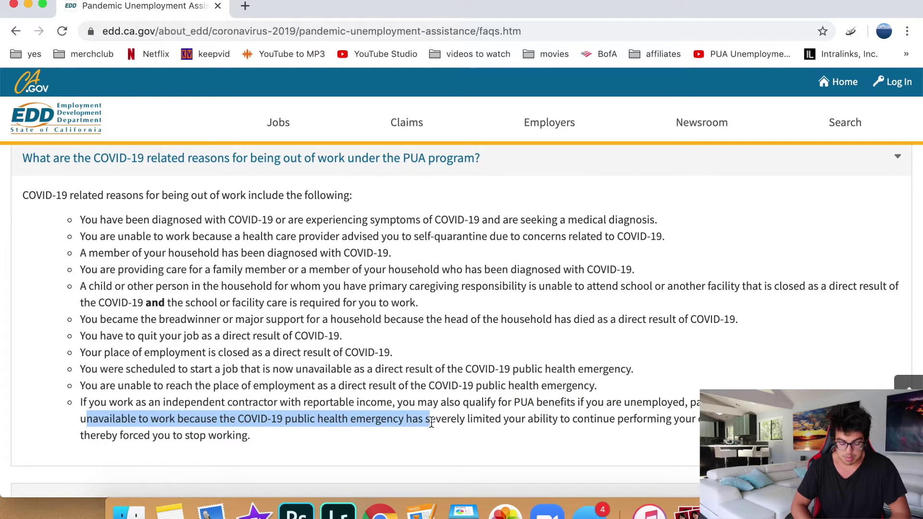
drag(244, 419, 716, 435)
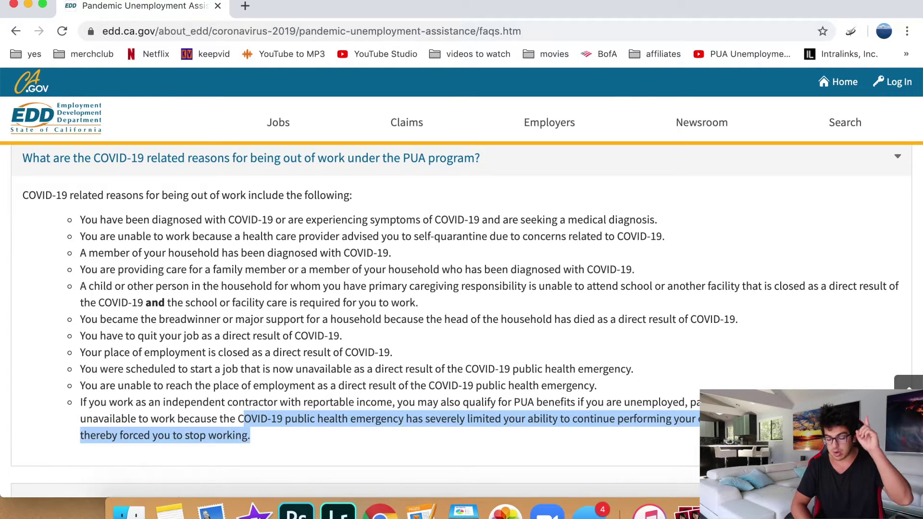
click(717, 435)
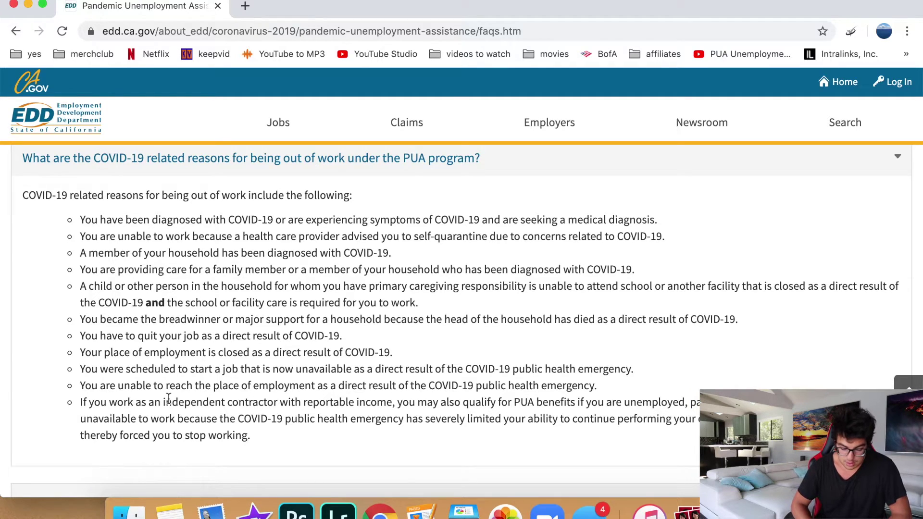
Examine the reasons on an unreachable workplace, an unavailable scheduled job and a closed place of employment by highlighting their lines.
drag(88, 390, 408, 383)
click(398, 380)
drag(108, 373, 315, 404)
click(408, 386)
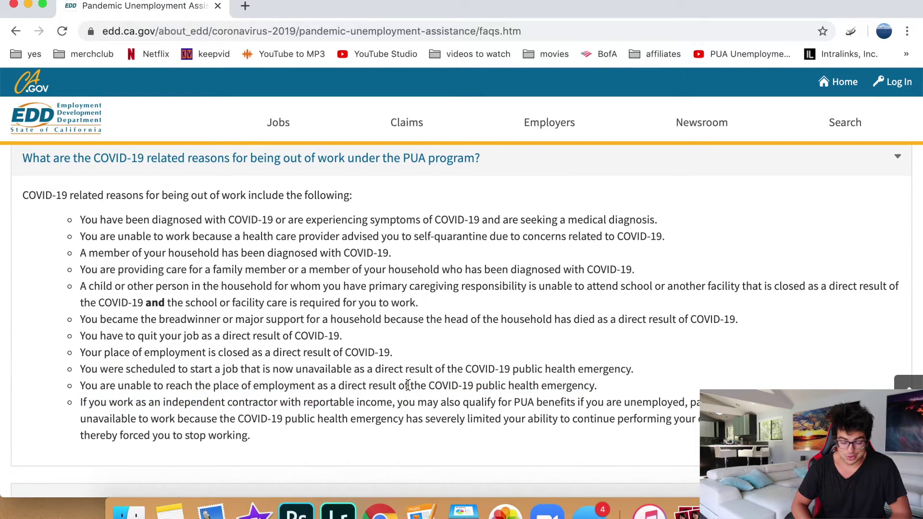
drag(80, 370, 232, 371)
drag(393, 354, 552, 344)
drag(393, 353, 465, 319)
click(508, 332)
double_click(220, 429)
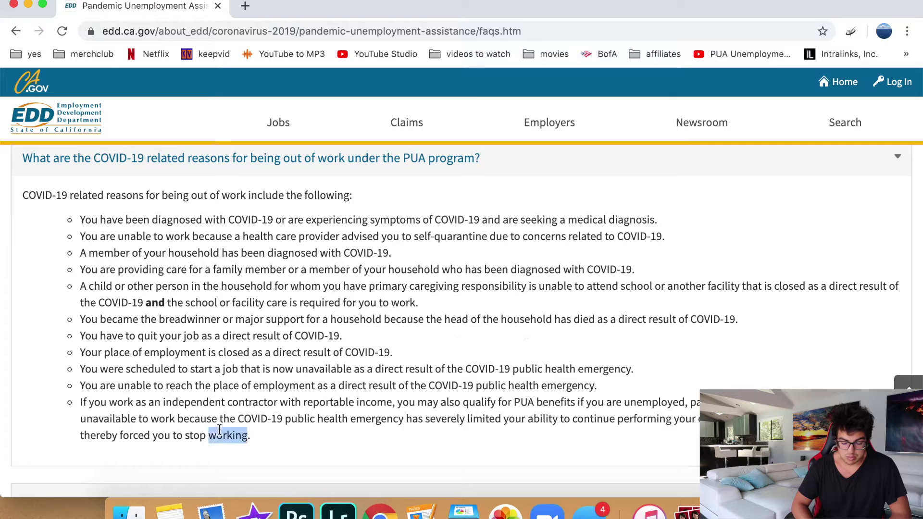
triple_click(220, 430)
Look over the remaining FAQ questions, then return to the PUA main page and view its How to File a Claim section.
scroll(393, 410, down, 8)
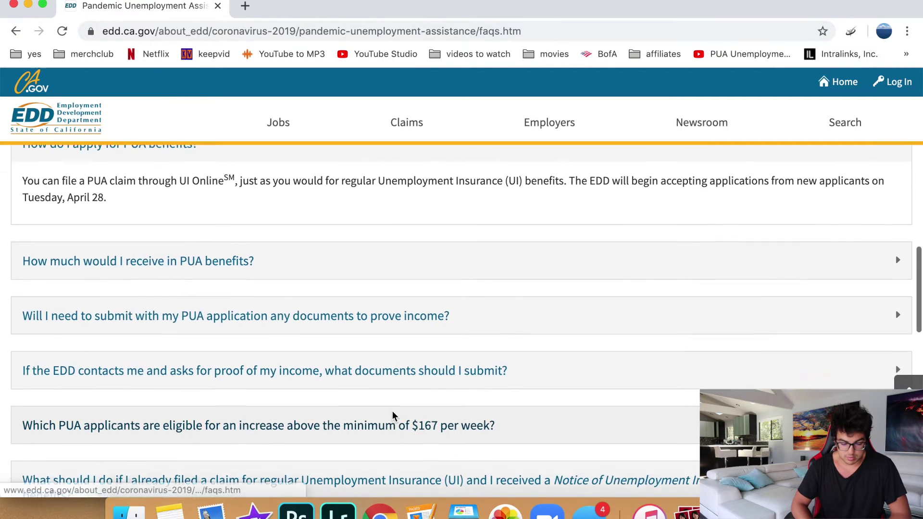
scroll(394, 416, down, 5)
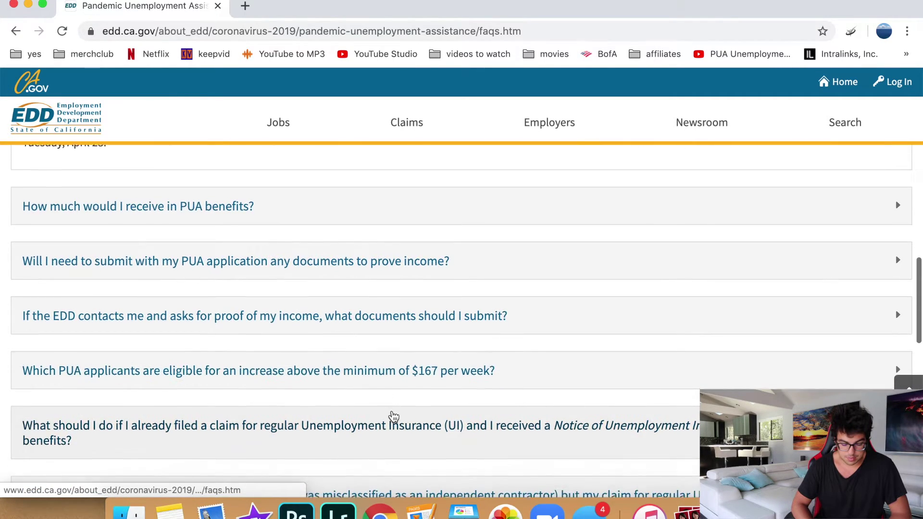
scroll(393, 416, down, 6)
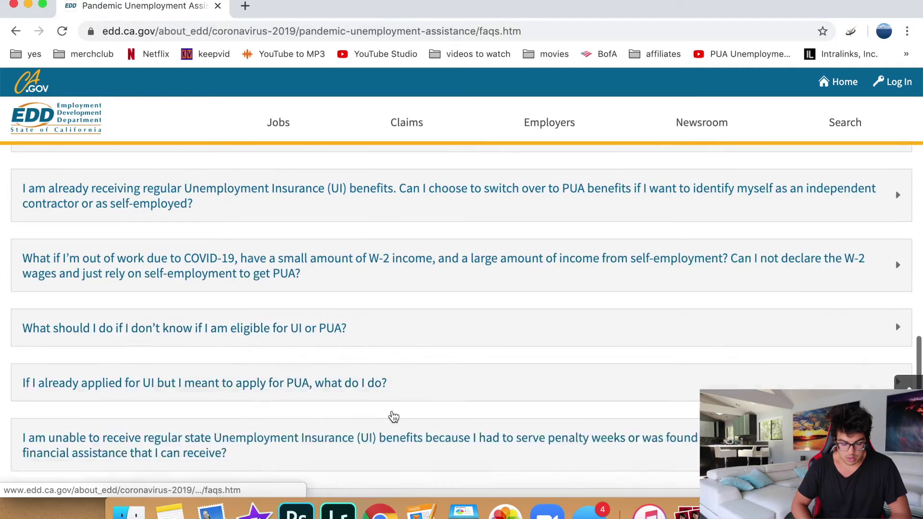
scroll(392, 415, up, 20)
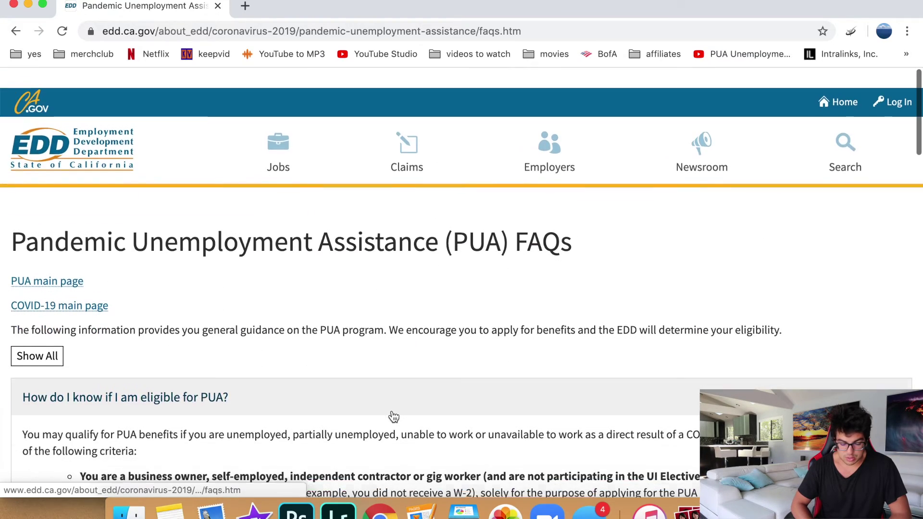
click(67, 263)
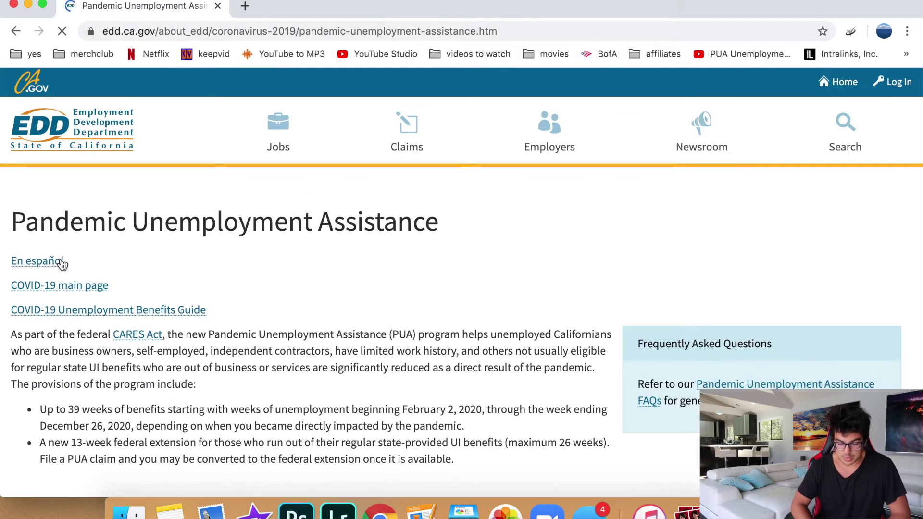
right_click(272, 315)
click(356, 270)
scroll(358, 272, down, 10)
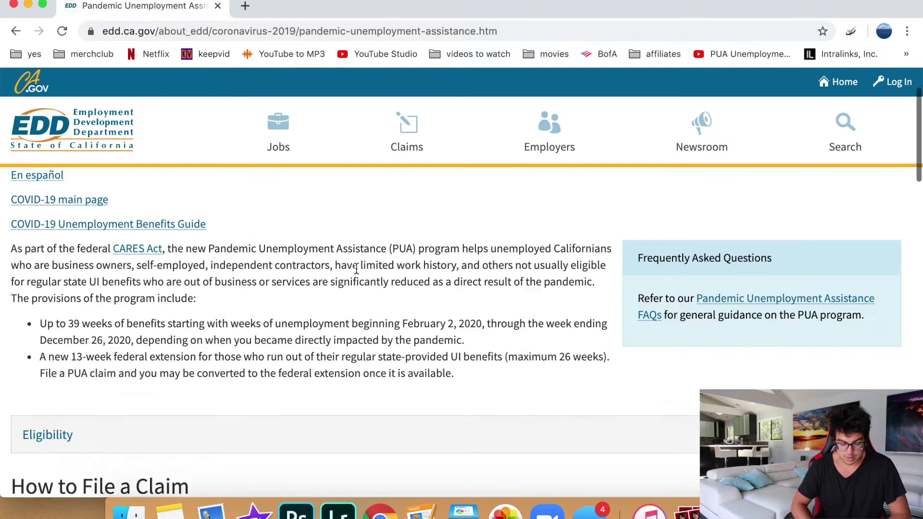
scroll(358, 274, down, 5)
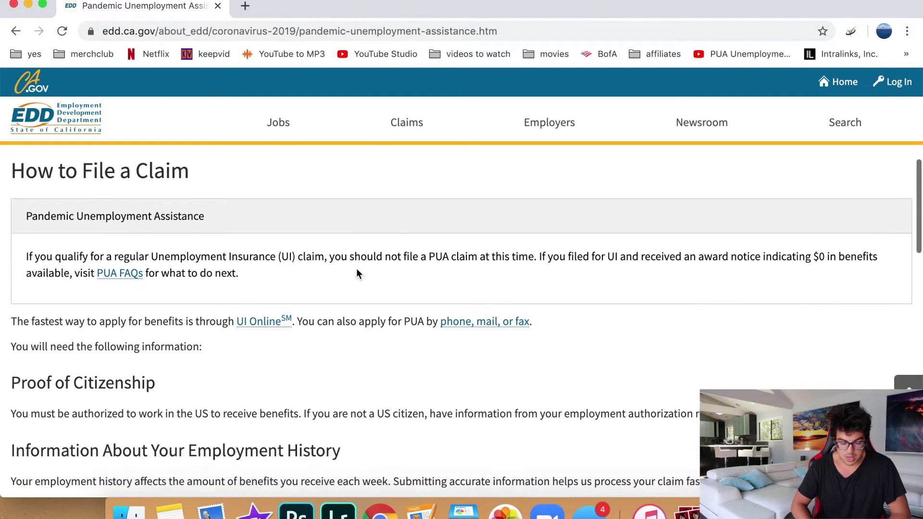
Open the UI Online page from the filing instructions and view the notice on certifying for weeks ending March 14 through May 9, 2020.
click(272, 312)
scroll(414, 355, left, 5)
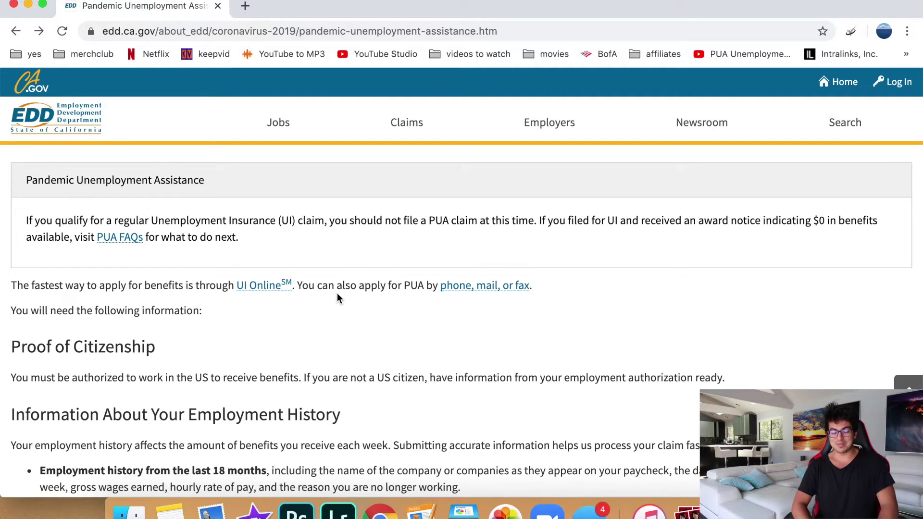
click(243, 290)
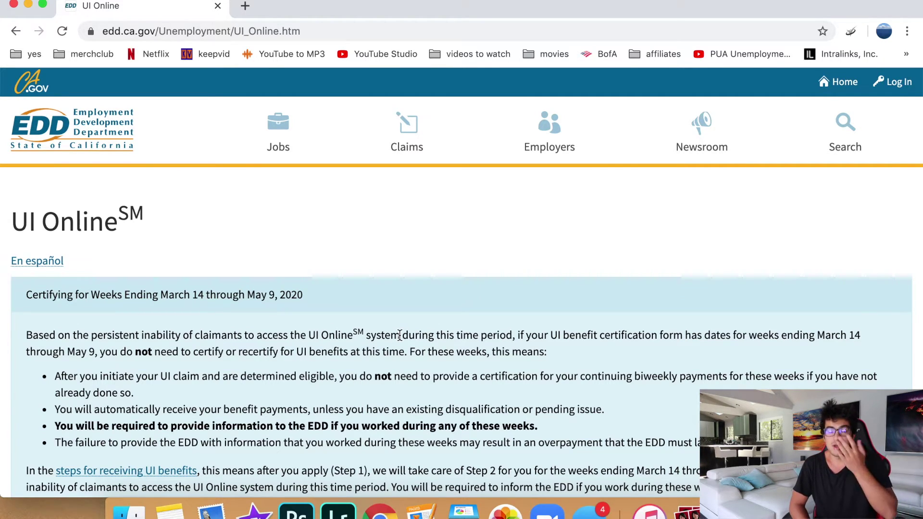
scroll(399, 335, down, 3)
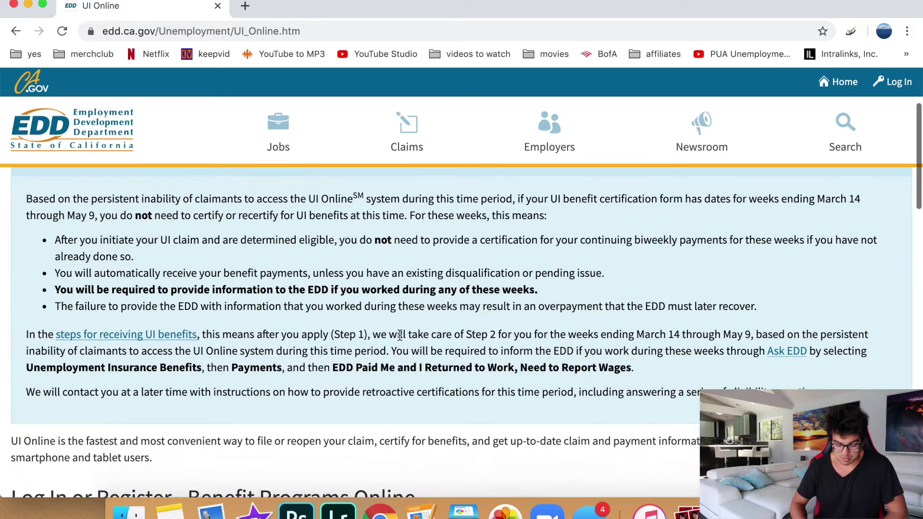
scroll(399, 335, up, 1)
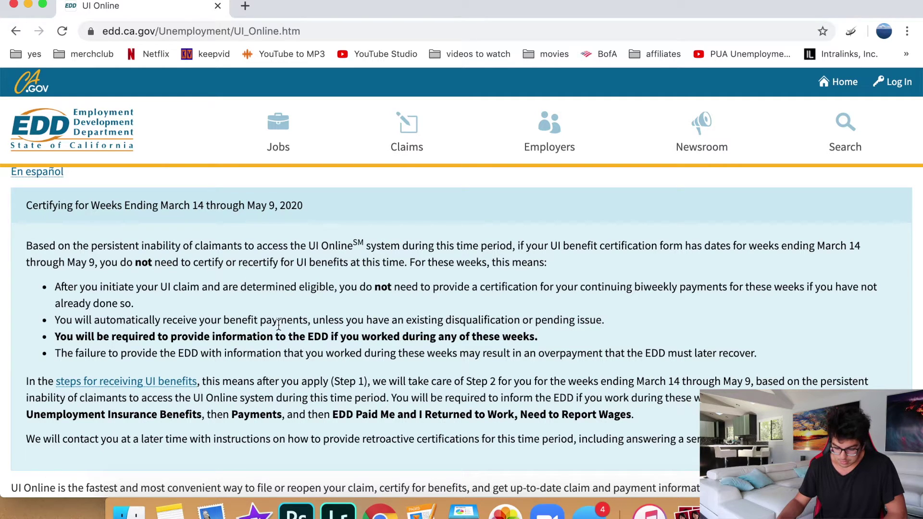
scroll(193, 289, up, 1)
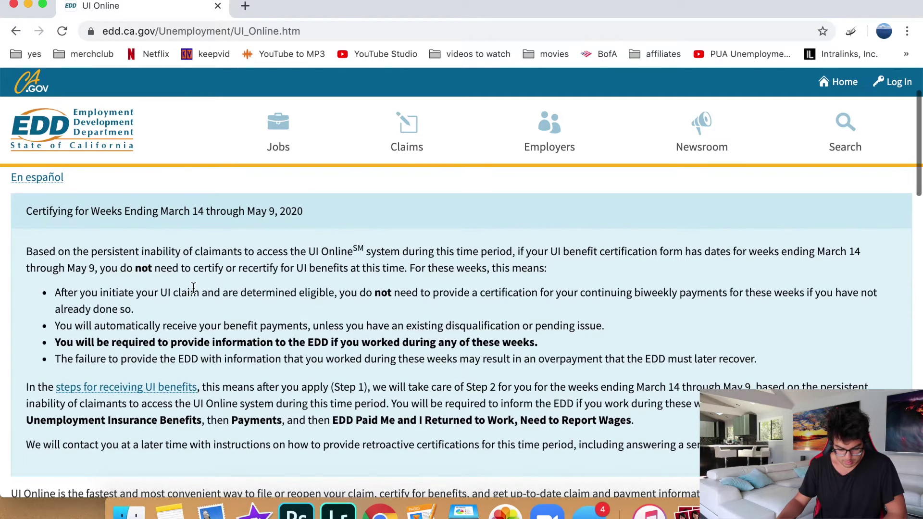
Read the certification notice, highlighting its heading dates and the statement about certifying or recertifying for UI benefits.
drag(44, 214, 311, 212)
click(312, 214)
drag(157, 250, 491, 269)
click(257, 274)
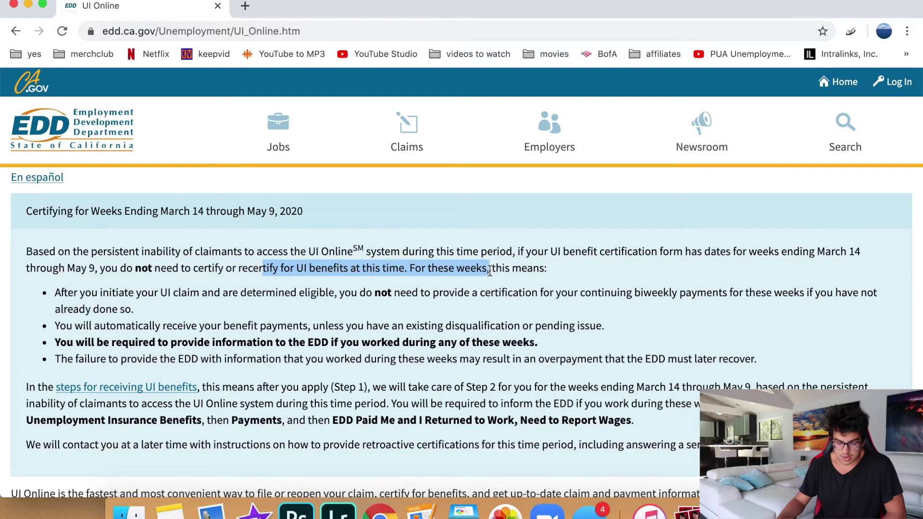
click(165, 256)
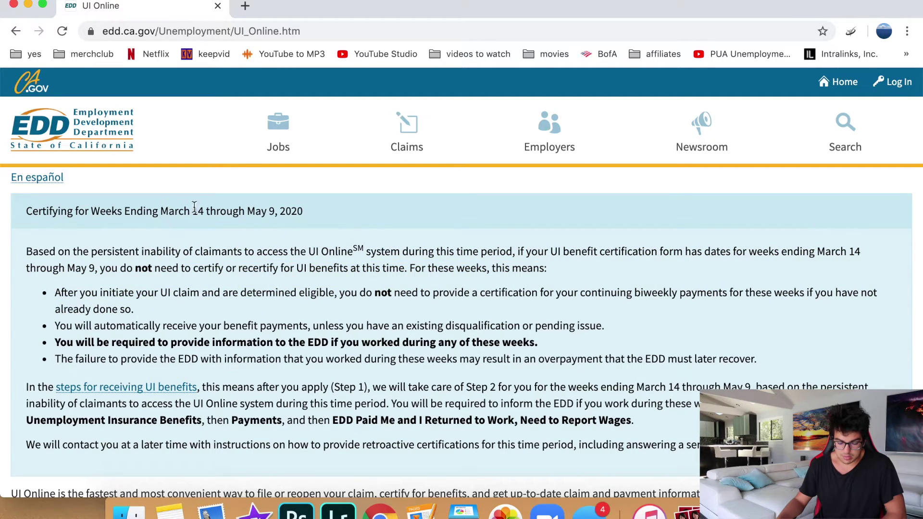
drag(296, 213, 177, 213)
click(188, 250)
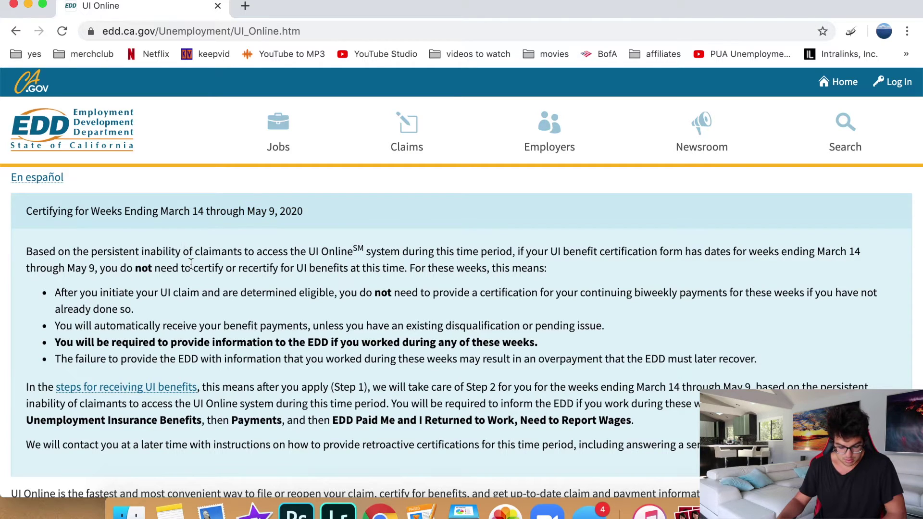
Review the UI Online features and open the File a Claim instructional page.
scroll(191, 264, down, 6)
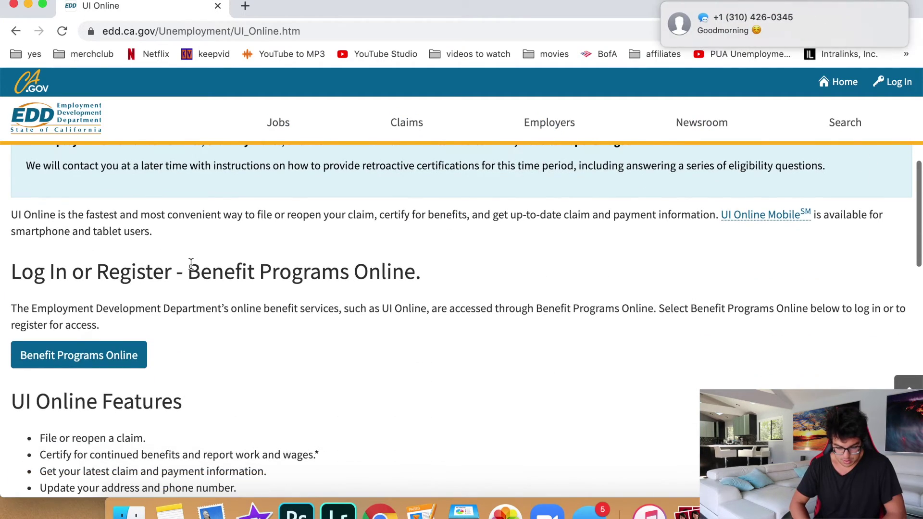
scroll(177, 280, down, 5)
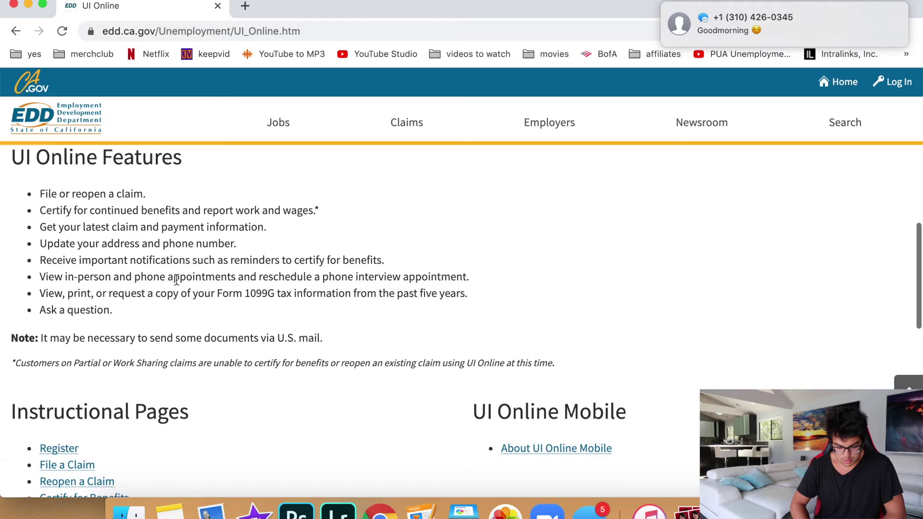
scroll(176, 279, up, 1)
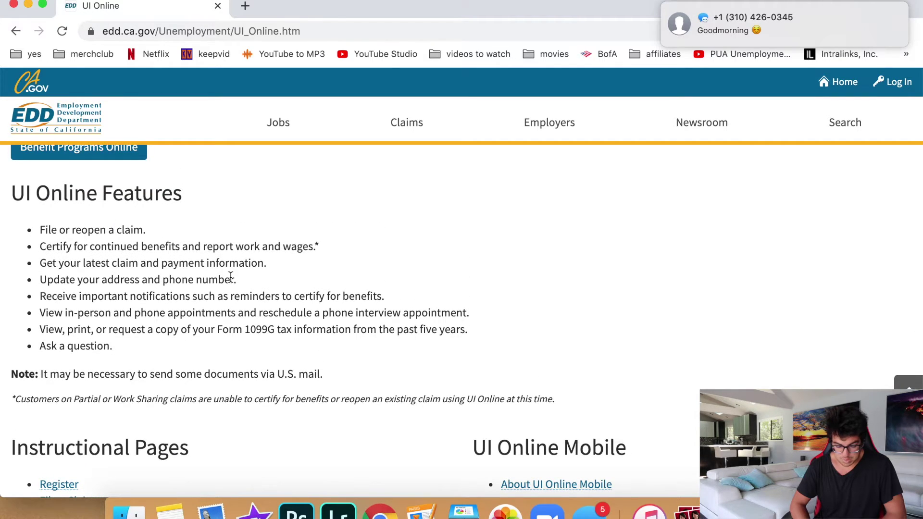
scroll(171, 276, down, 4)
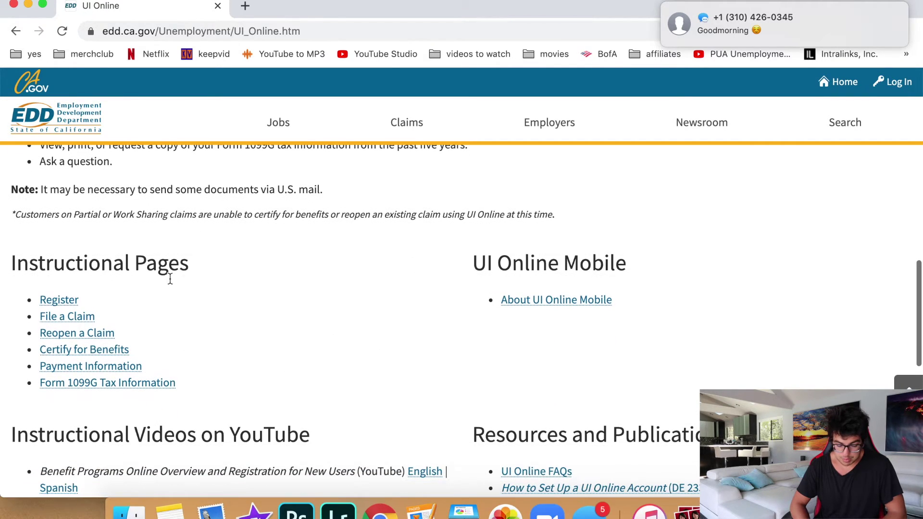
click(75, 317)
Expand the Online option in the How to File a Claim section of the unemployment insurance filing page.
scroll(241, 364, down, 8)
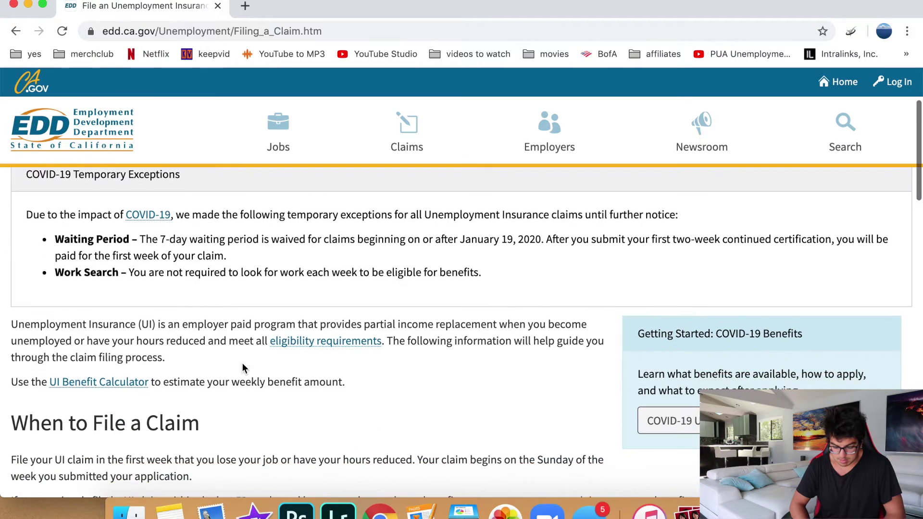
scroll(242, 364, down, 6)
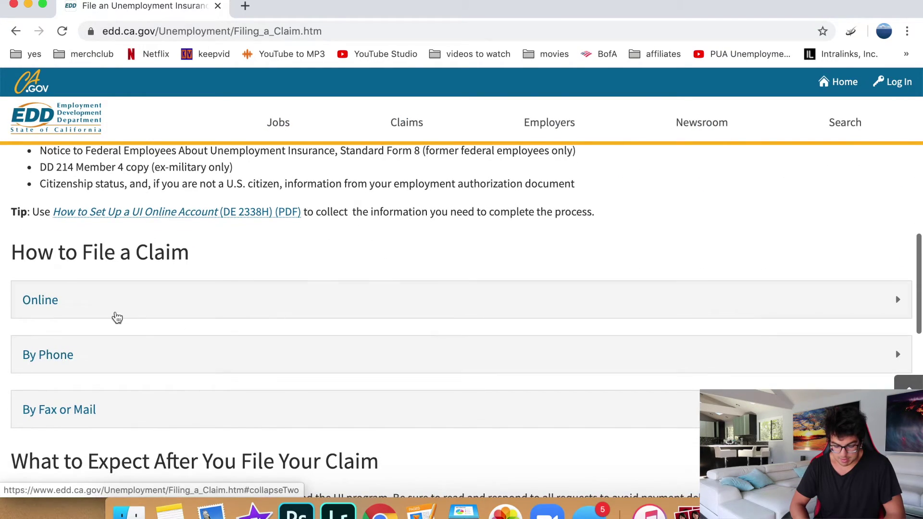
click(102, 311)
Examine the table of UI Online filing times, highlighting the weekly schedule and the Tuesday – Friday hours.
scroll(352, 323, down, 3)
drag(28, 271, 450, 408)
click(450, 408)
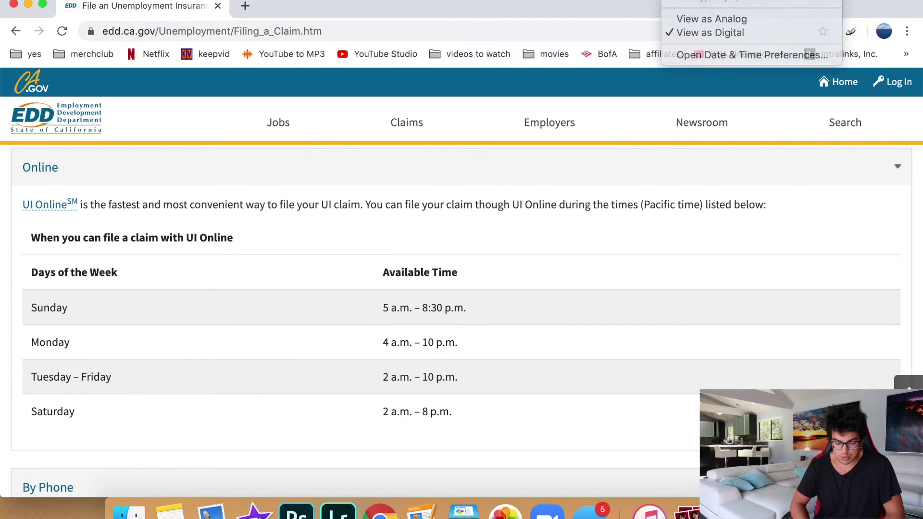
drag(391, 377, 479, 377)
click(483, 385)
drag(469, 422, 20, 312)
click(192, 318)
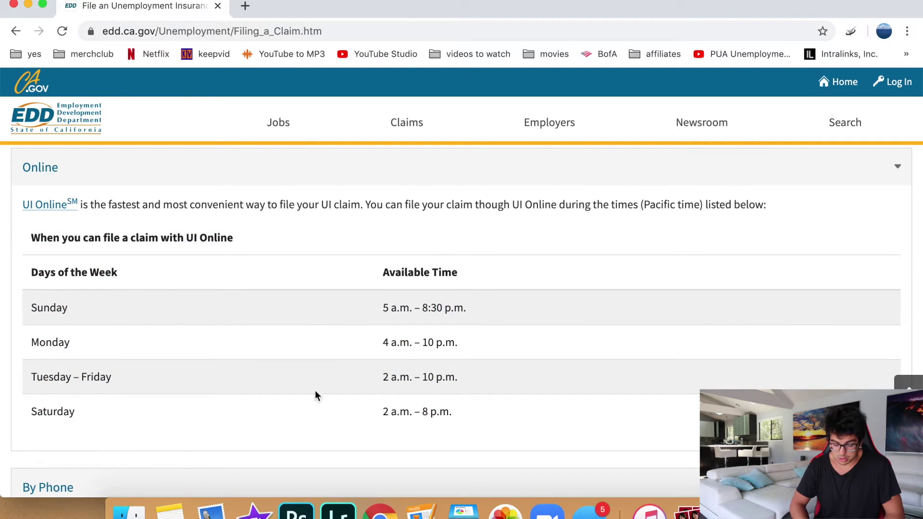
Highlight the Saturday row and the available times for Sunday through Friday in the UI Online filing table.
drag(372, 417, 456, 412)
click(468, 414)
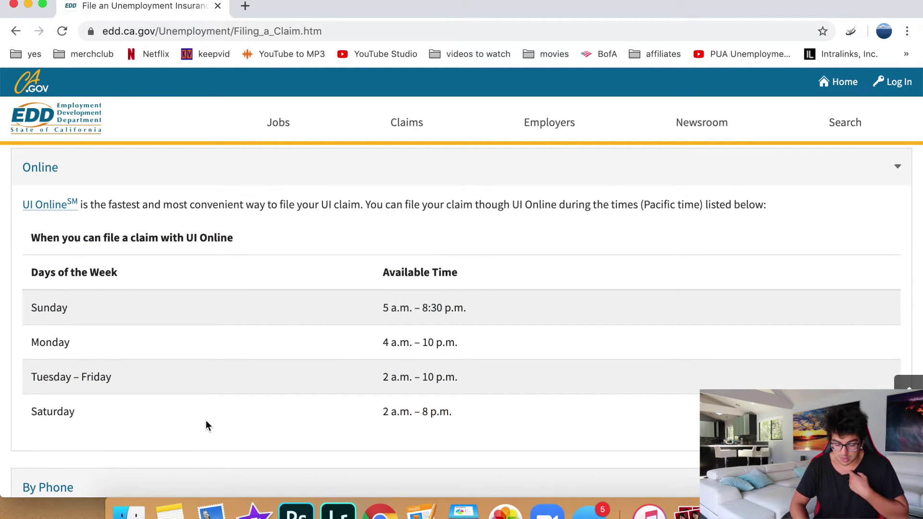
drag(29, 416, 476, 419)
click(477, 419)
scroll(405, 416, down, 1)
drag(382, 302, 457, 364)
click(461, 376)
scroll(460, 380, down, 1)
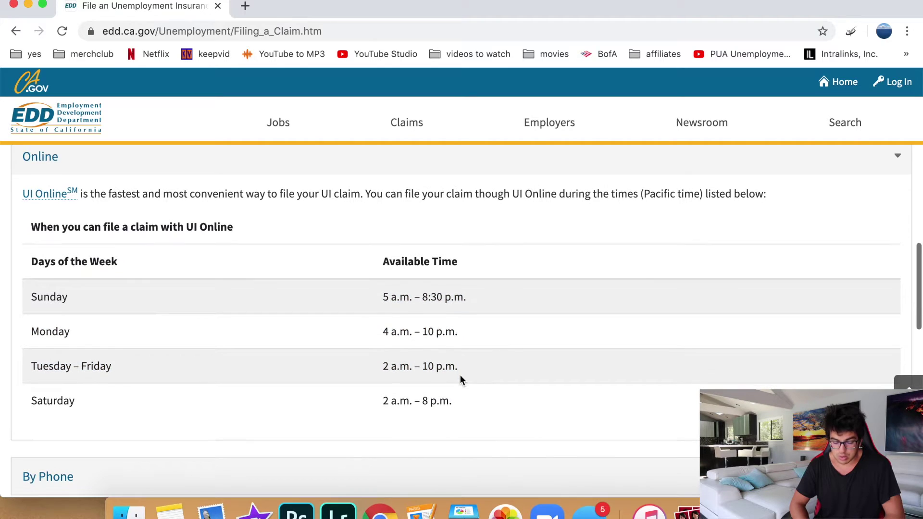
Open the UI Online page from the link in the Online filing section.
click(63, 196)
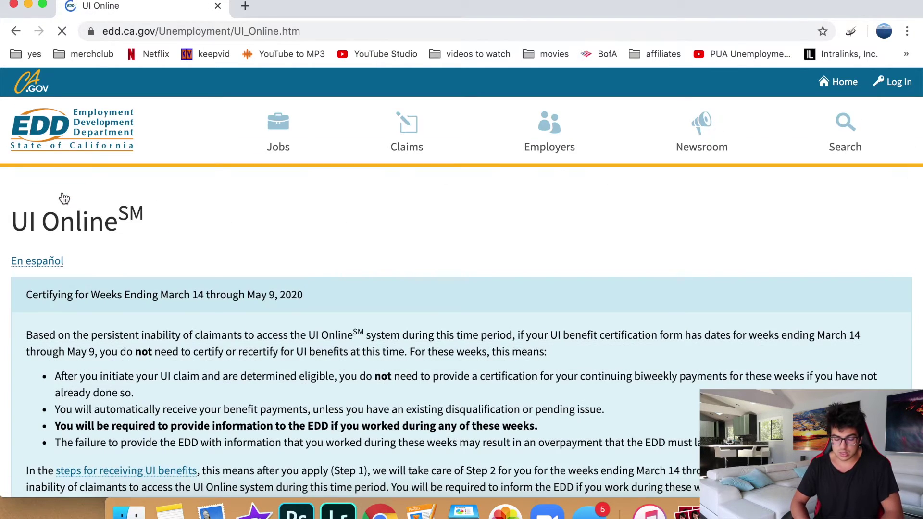
Return to the Pandemic Unemployment Assistance page and highlight the Phase 1 payment line with its date range.
scroll(212, 279, down, 1)
key(super+bracketleft)
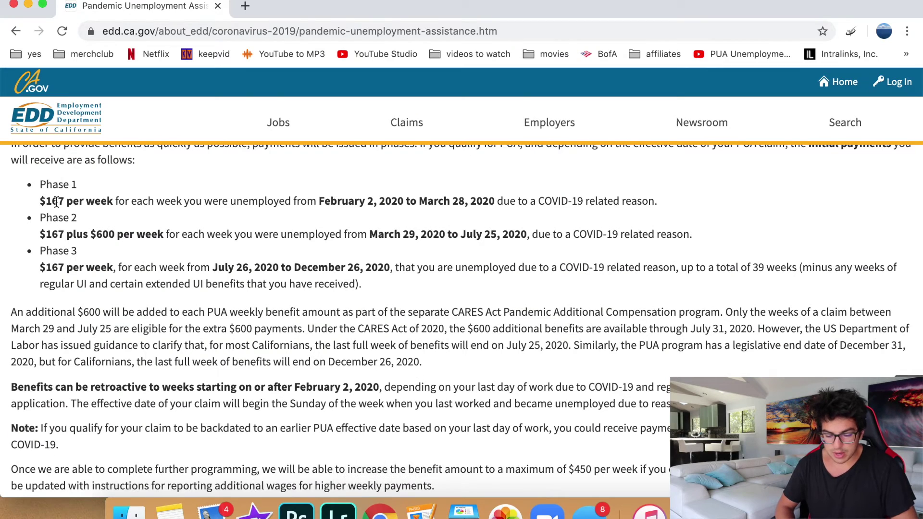
scroll(121, 250, up, 1)
drag(41, 201, 483, 220)
drag(76, 203, 663, 231)
click(519, 227)
drag(330, 222, 496, 226)
click(496, 226)
Highlight the weekly payment amounts and eligible date ranges of Phase 2 and Phase 3.
drag(38, 257, 148, 258)
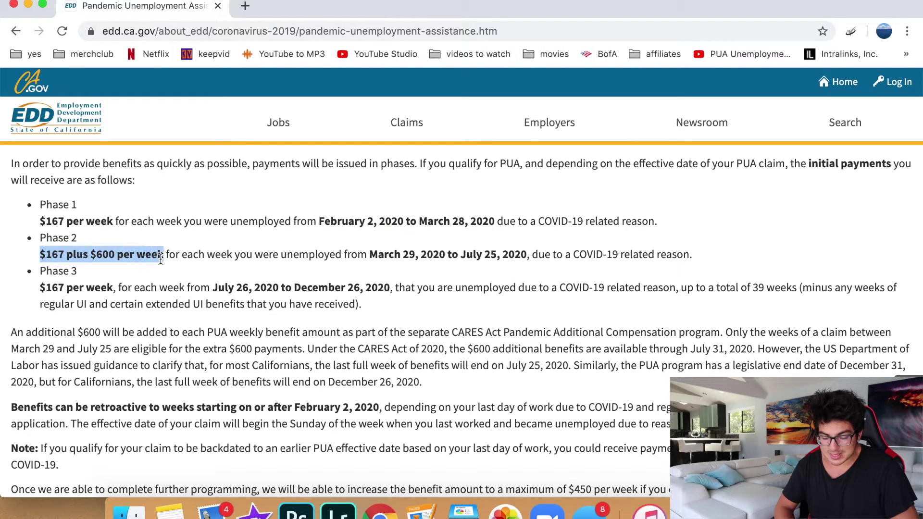
click(160, 259)
drag(529, 255, 396, 258)
click(396, 257)
drag(44, 289, 121, 288)
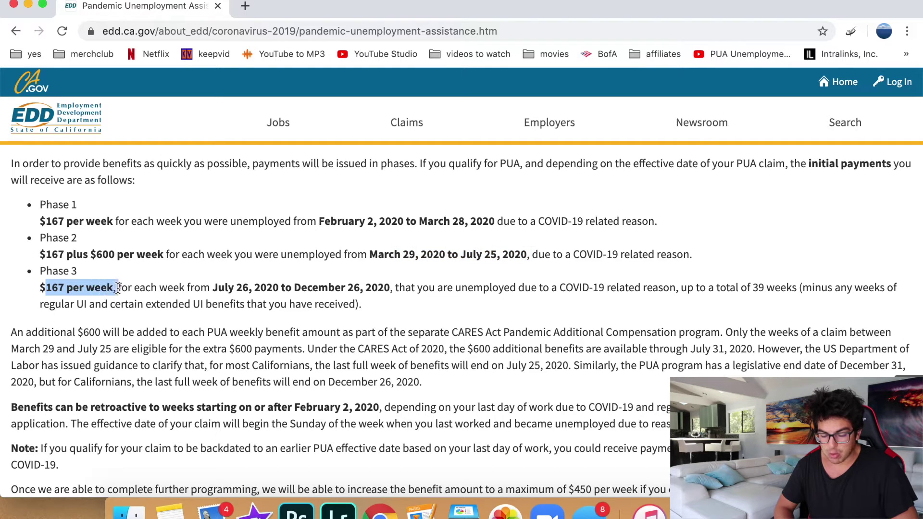
click(124, 289)
drag(200, 287, 502, 288)
click(491, 293)
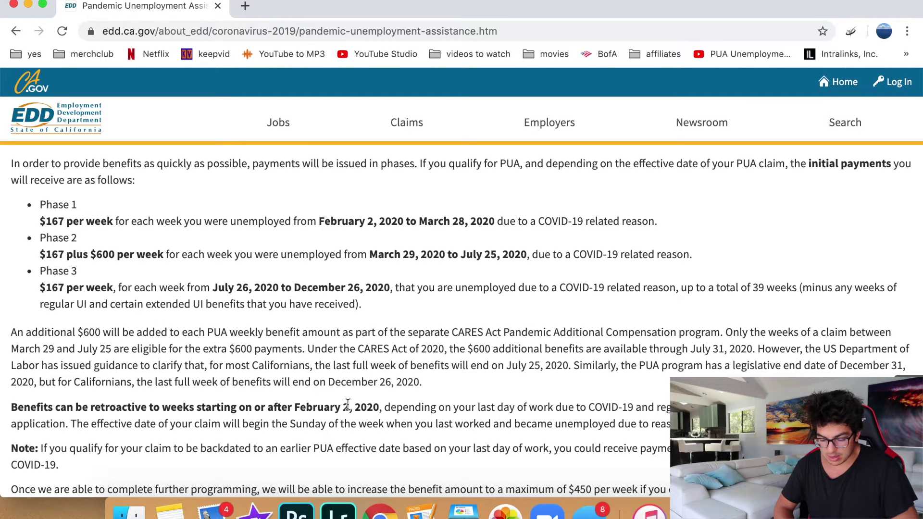
Examine the notes below the payment phases, highlighting the maximum weekly benefit and the additional $600 benefits.
scroll(347, 408, down, 1)
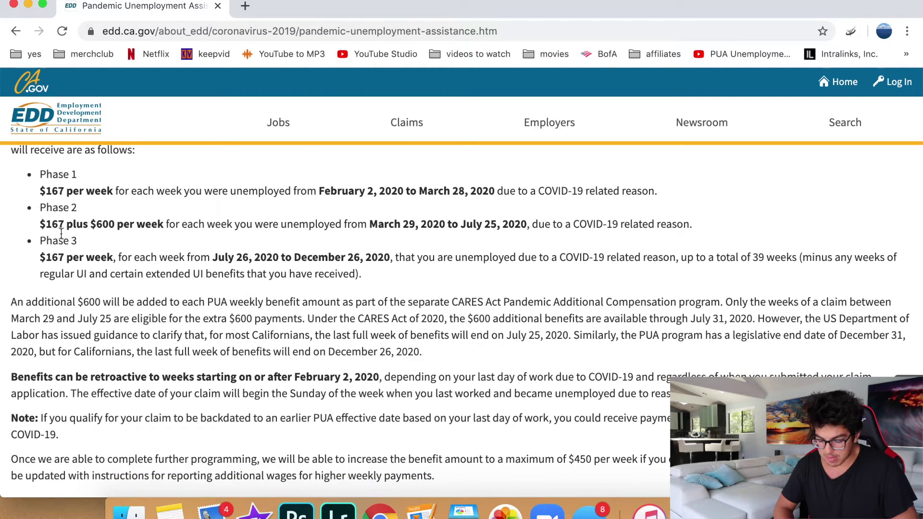
drag(497, 460, 646, 459)
click(645, 459)
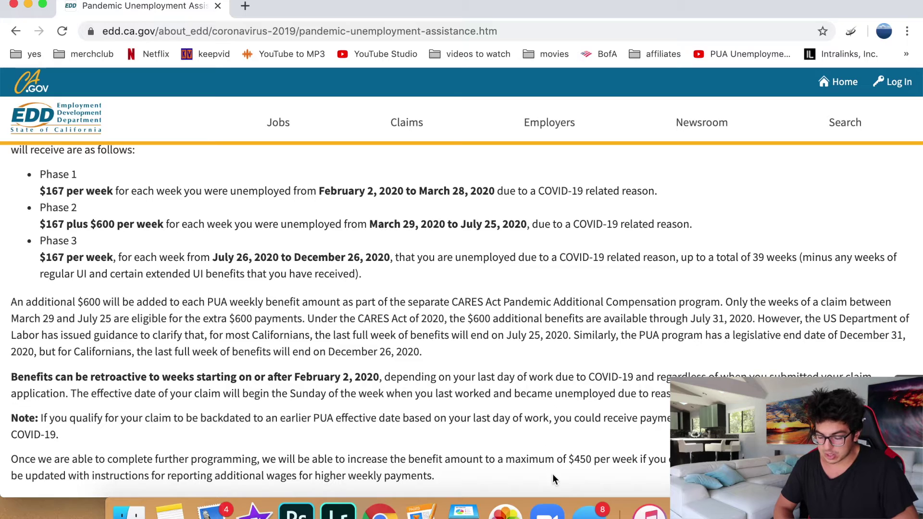
drag(536, 457, 628, 460)
click(639, 457)
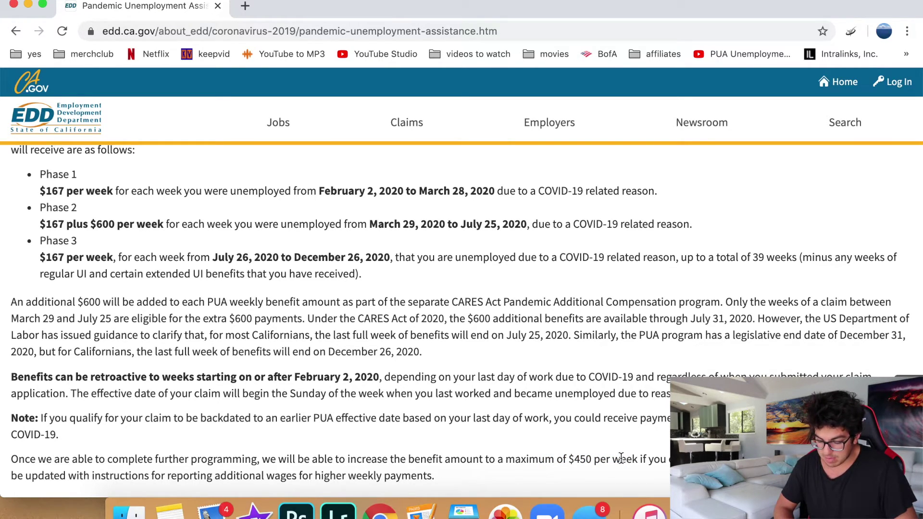
drag(621, 457, 683, 459)
click(683, 459)
scroll(682, 459, down, 1)
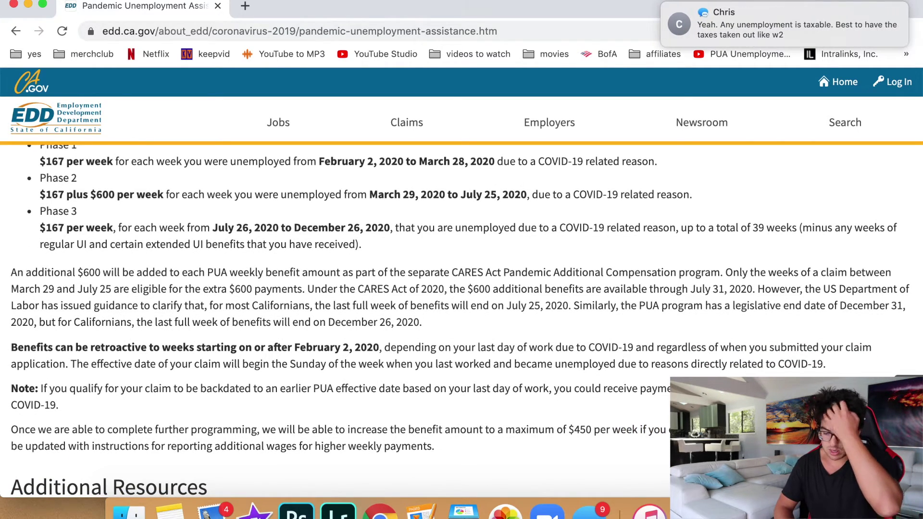
drag(566, 429, 597, 430)
click(598, 430)
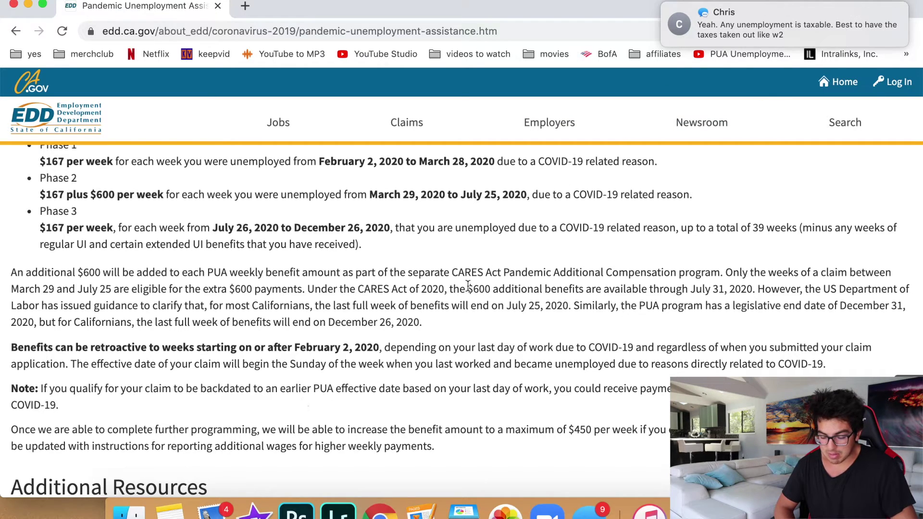
drag(460, 290, 504, 297)
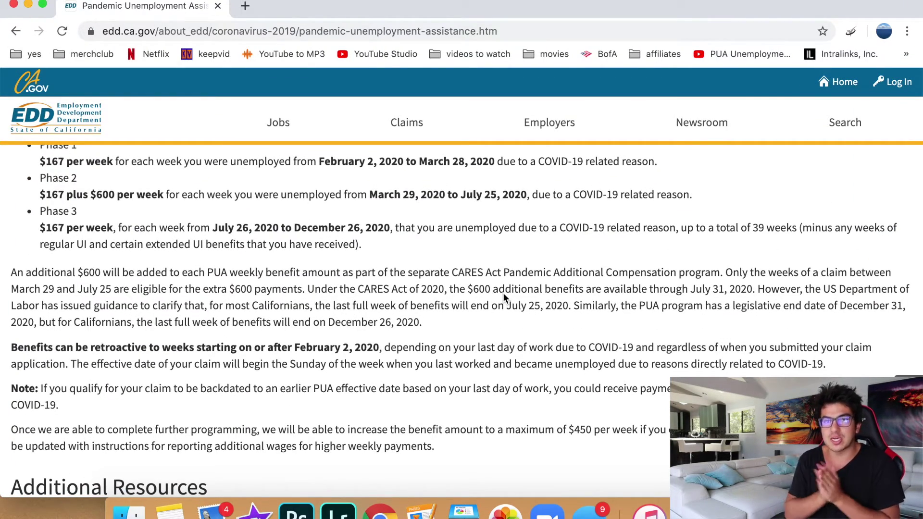
Open the UI Online page from the link in the PUA page's How to File a Claim section.
scroll(236, 315, up, 5)
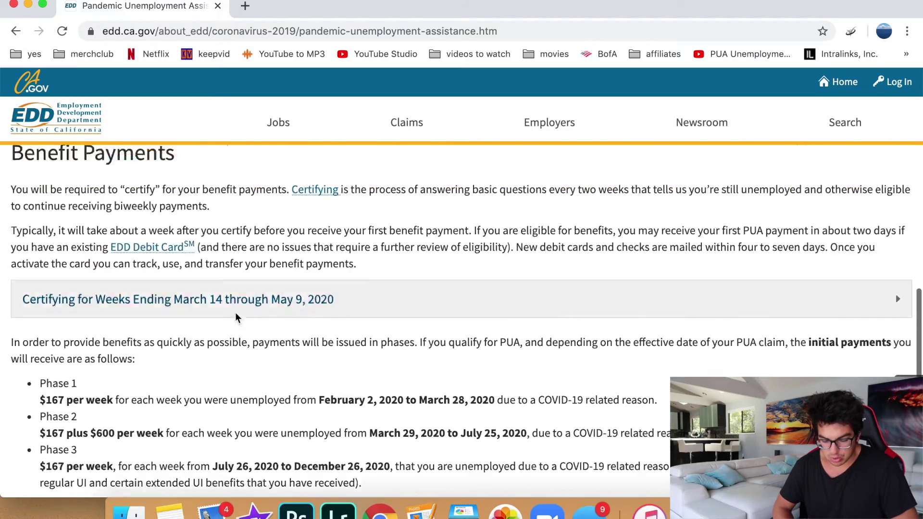
scroll(236, 317, up, 7)
scroll(236, 318, down, 15)
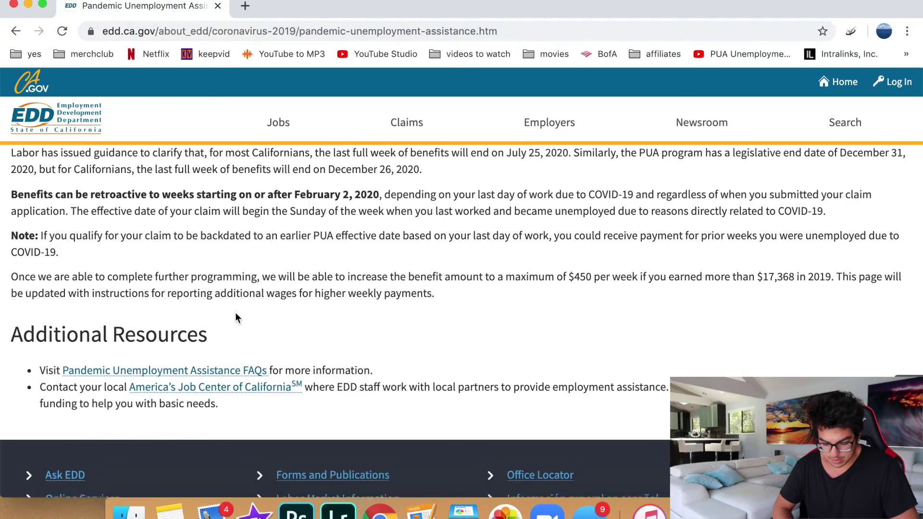
scroll(226, 332, down, 3)
scroll(204, 367, up, 20)
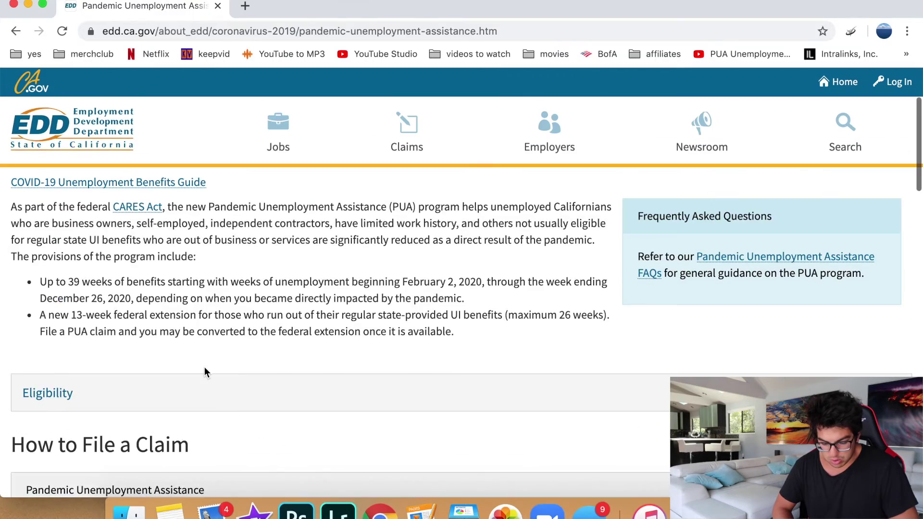
scroll(205, 372, down, 5)
scroll(240, 371, down, 6)
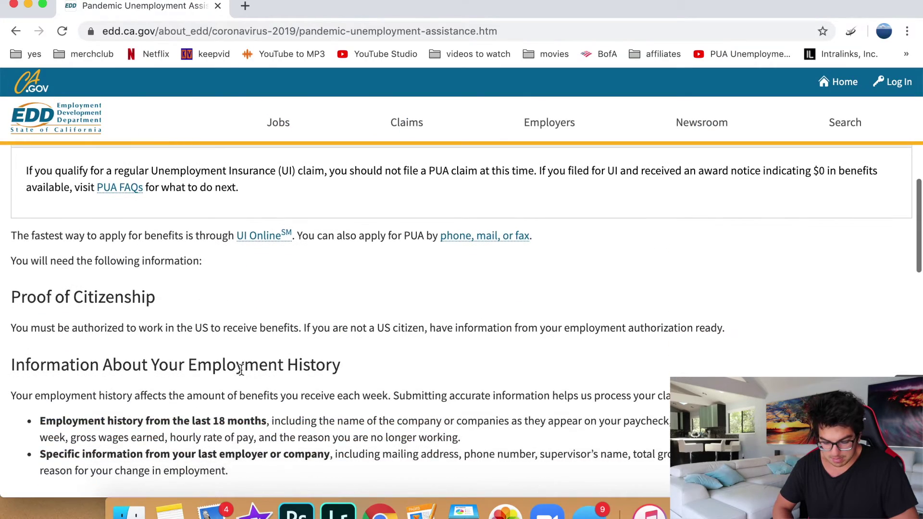
scroll(241, 371, up, 3)
click(265, 362)
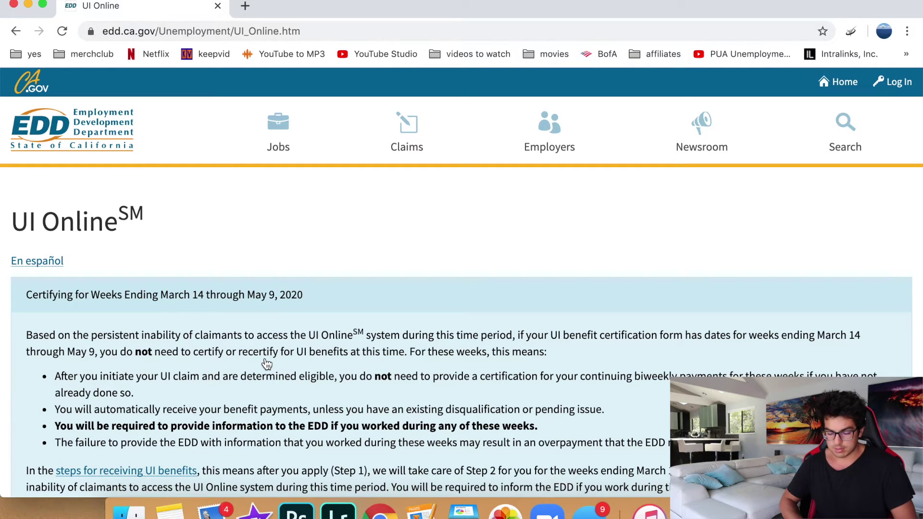
Open the UI Online Registration instructions and follow the Benefit Programs Online link in the first section.
scroll(264, 364, down, 7)
scroll(115, 340, down, 5)
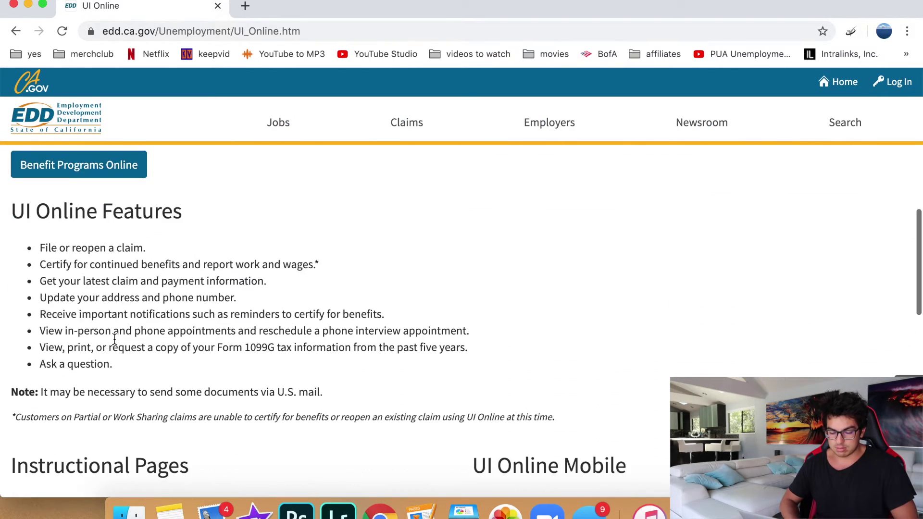
scroll(115, 339, down, 4)
click(63, 329)
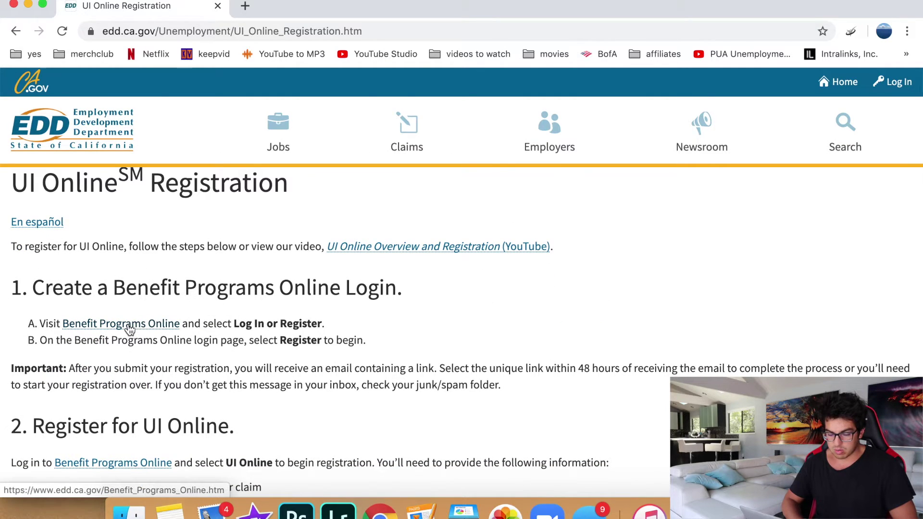
click(147, 327)
Go to the Benefit Programs Online login page and start a new account registration.
key(XF86MonBrightnessDown)
scroll(399, 324, down, 10)
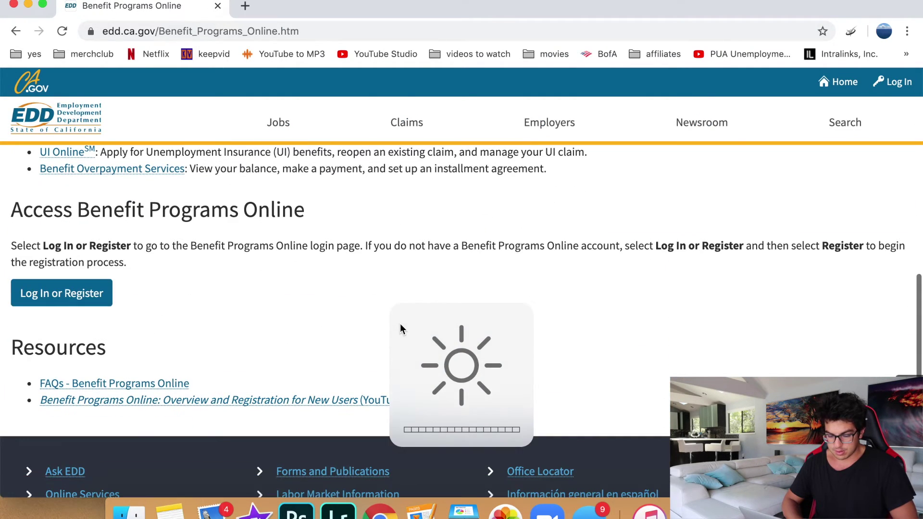
click(69, 294)
scroll(547, 292, down, 8)
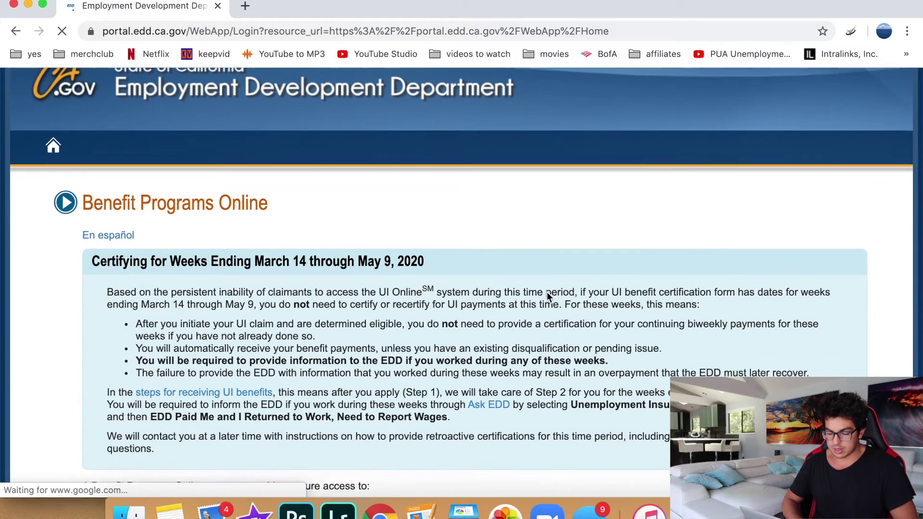
scroll(547, 293, down, 3)
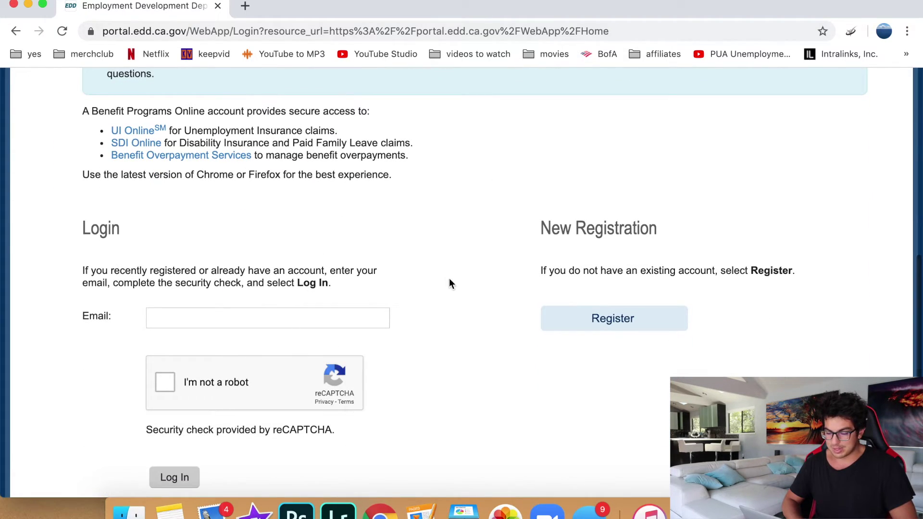
click(603, 321)
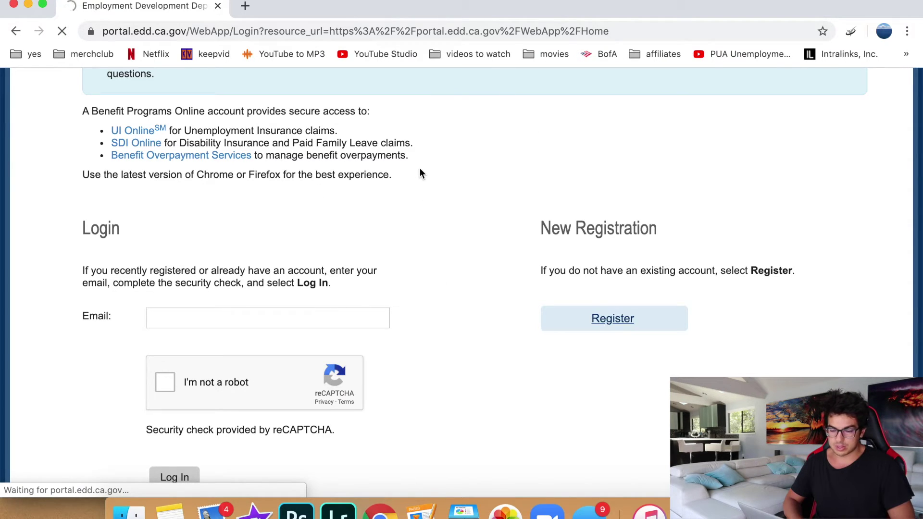
Confirm having read the Terms and Conditions and agree to them to continue the registration.
scroll(509, 280, down, 3)
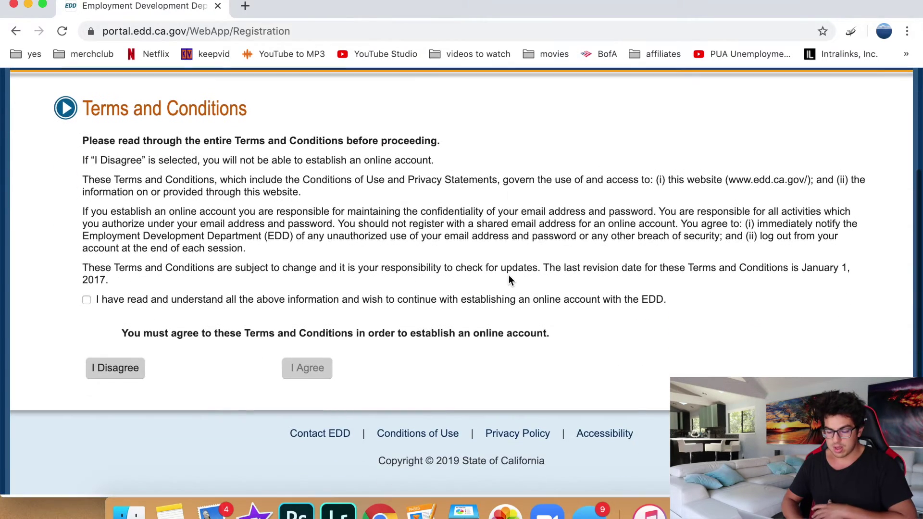
click(87, 303)
click(291, 375)
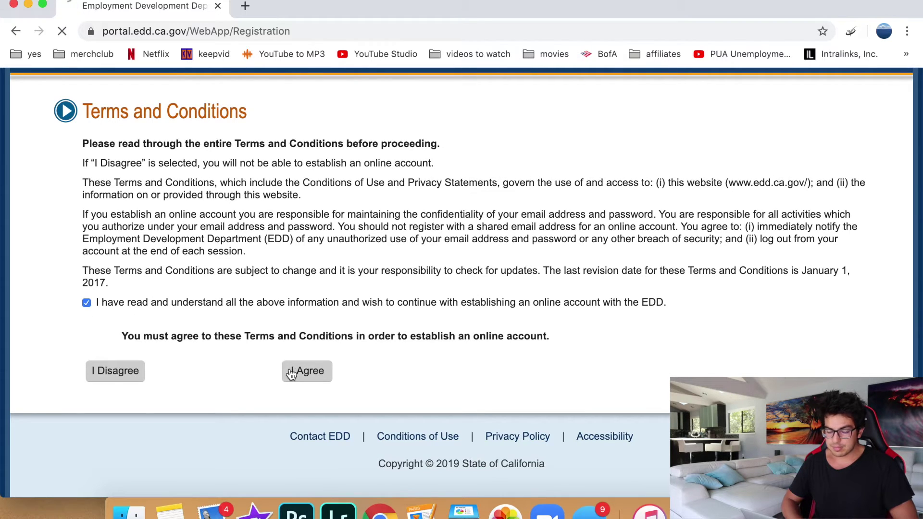
Select the tree as the personal image on the registration form and enter a personal caption.
scroll(399, 313, down, 1)
scroll(399, 319, down, 3)
scroll(245, 266, down, 8)
scroll(245, 266, down, 12)
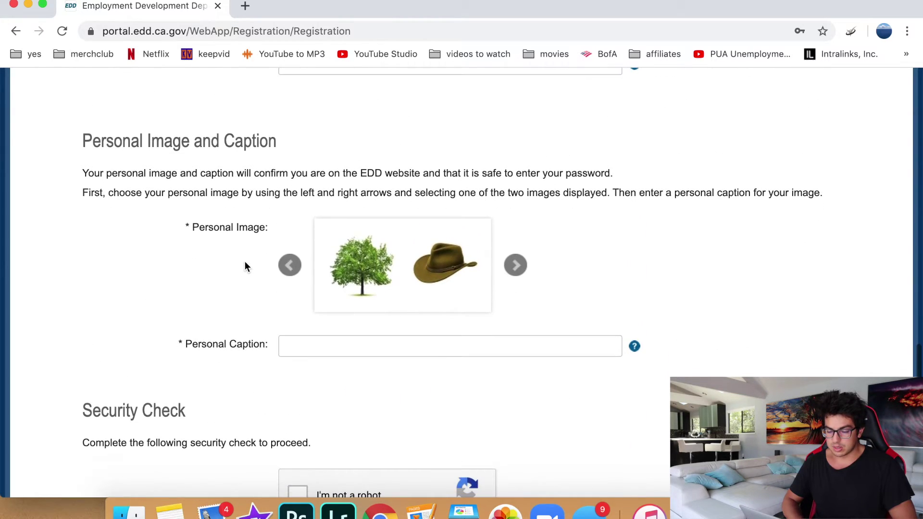
click(374, 270)
click(363, 347)
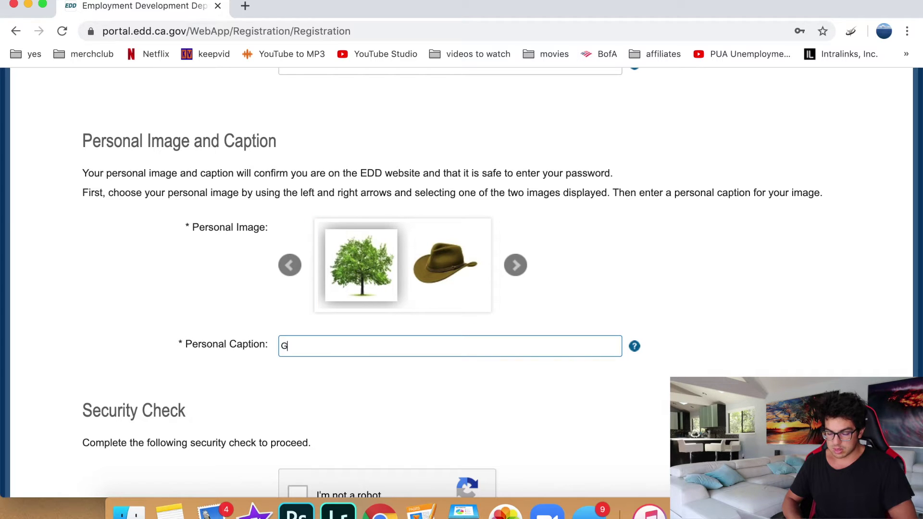
text(G)
key(BackSpace)
text(Tr)
Fill in the email in the Create Profile section and submit the registration.
scroll(435, 336, down, 3)
scroll(435, 336, up, 20)
scroll(435, 341, up, 5)
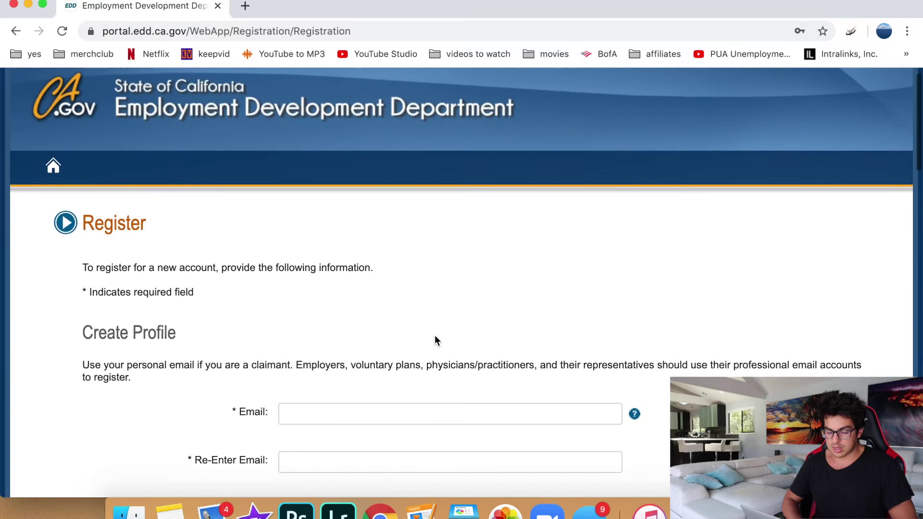
scroll(380, 288, down, 4)
click(333, 211)
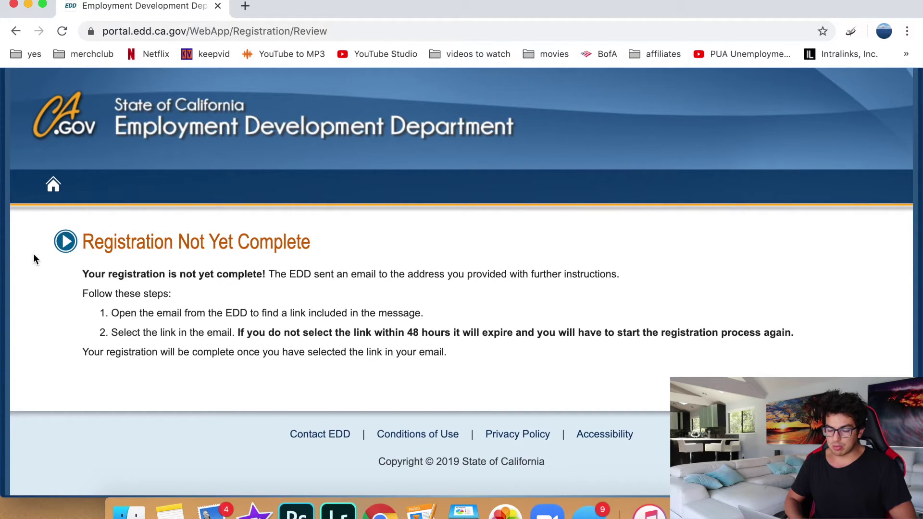
Read the remaining registration steps, highlighting the instruction to open the link in the EDD email.
drag(118, 295, 554, 295)
click(554, 295)
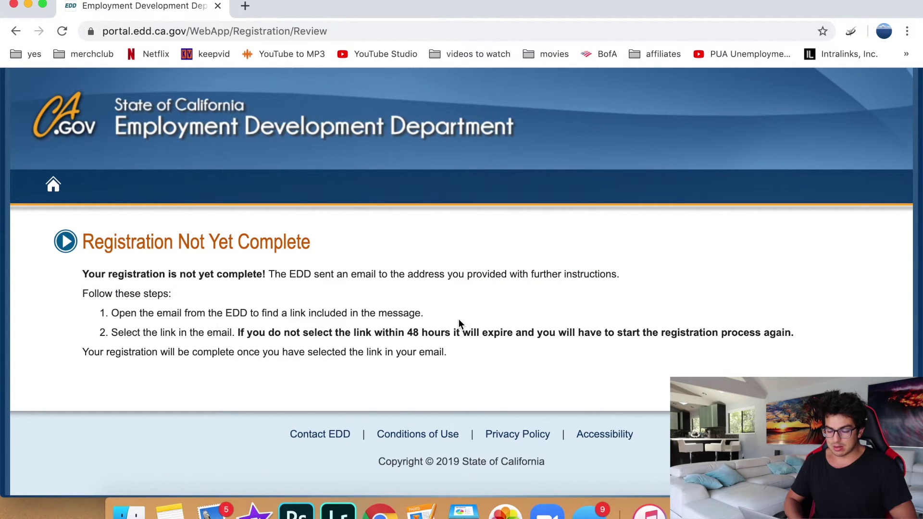
drag(290, 313, 425, 315)
click(293, 338)
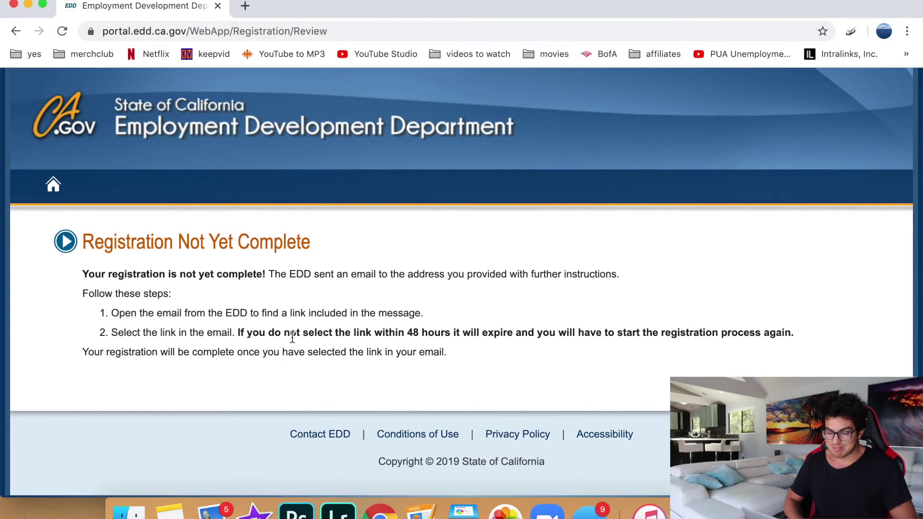
Switch to the mail app and open the registration confirmation link in the EDD email.
click(216, 505)
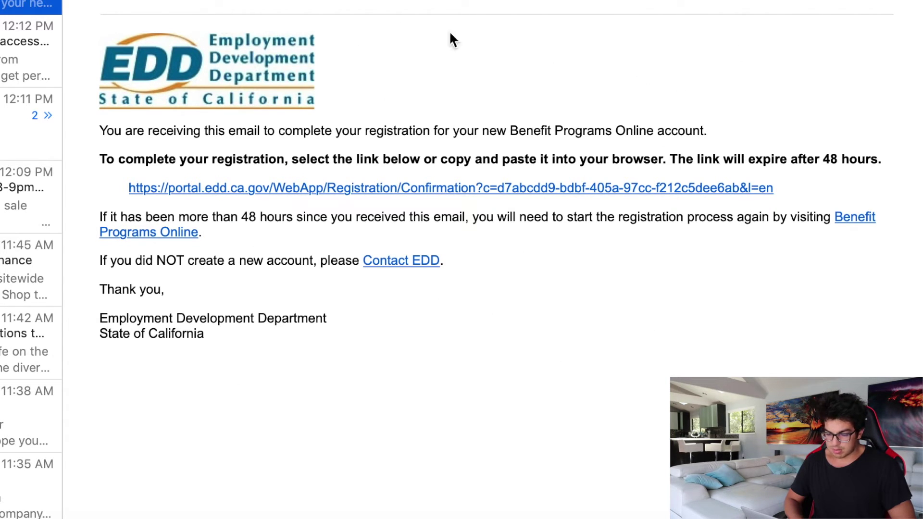
scroll(431, 278, down, 1)
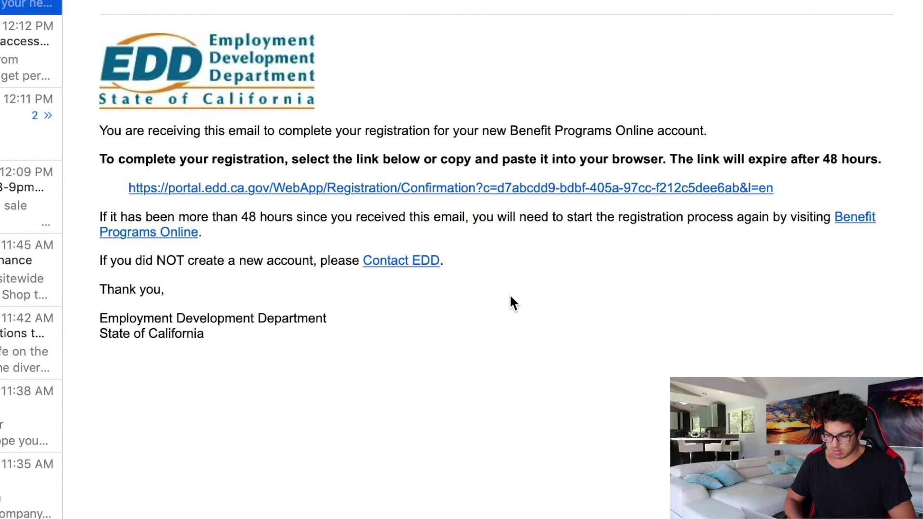
click(191, 191)
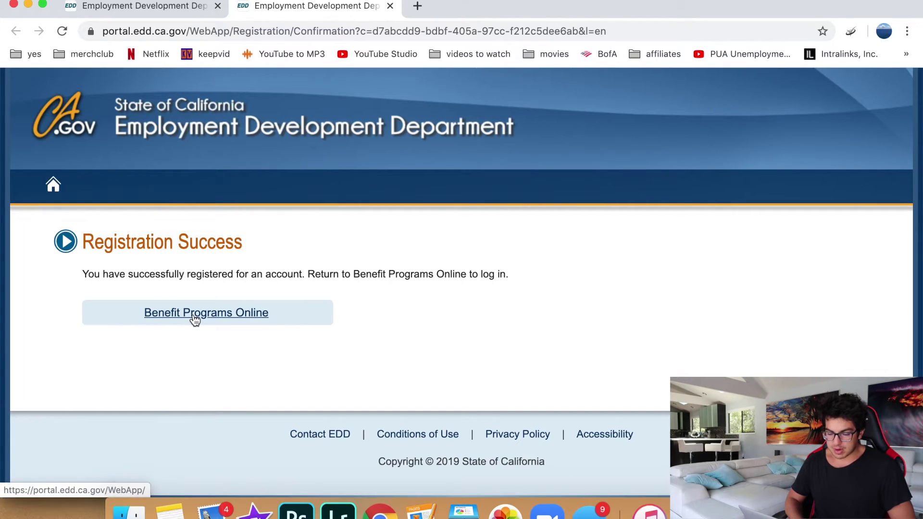
Return to the Benefit Programs Online login page and log in with the registered account's email.
click(195, 314)
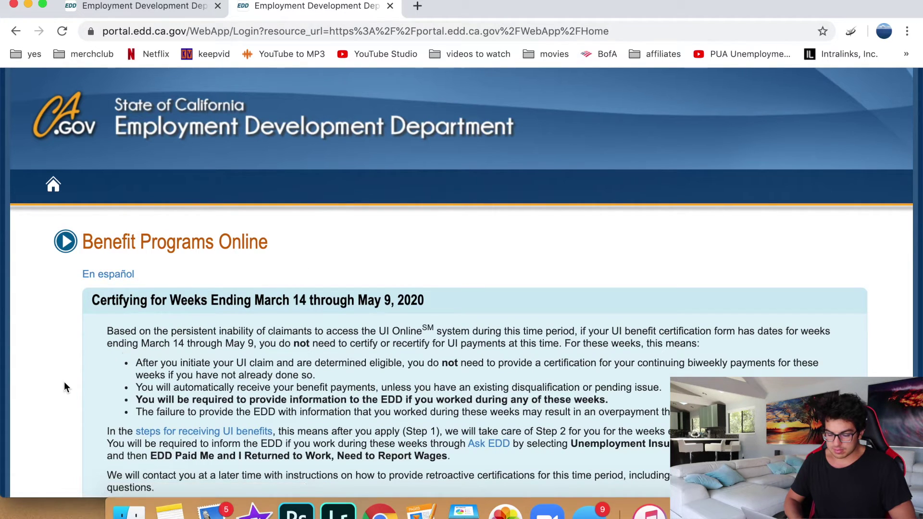
scroll(65, 385, down, 10)
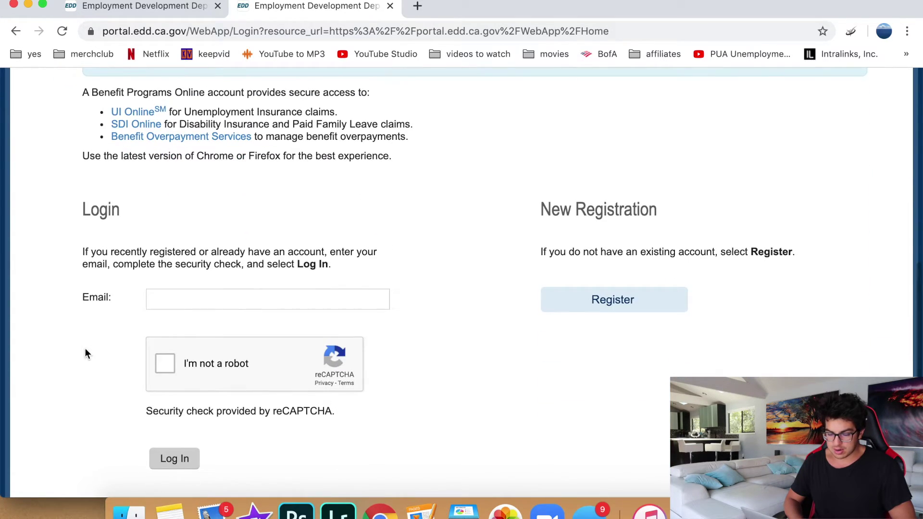
click(240, 297)
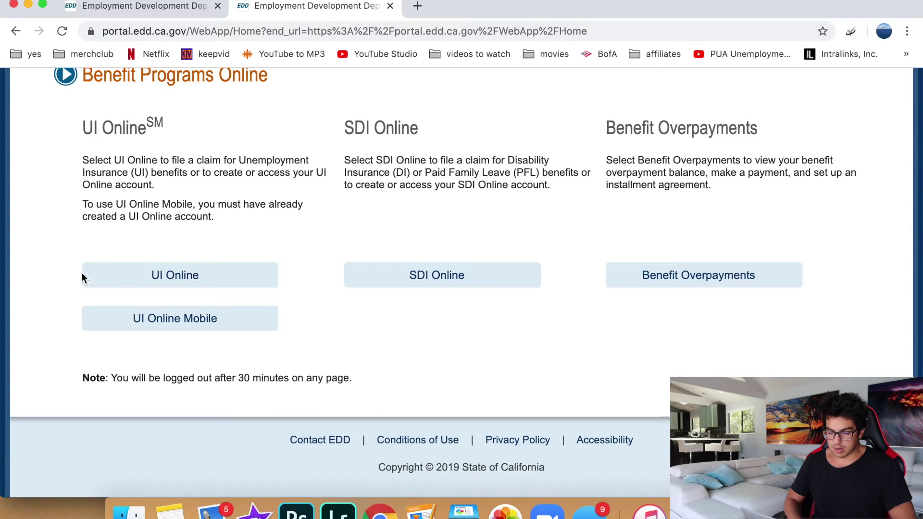
Open UI Online and start filing a new claim, highlighting the note that no additional registration is required.
click(184, 275)
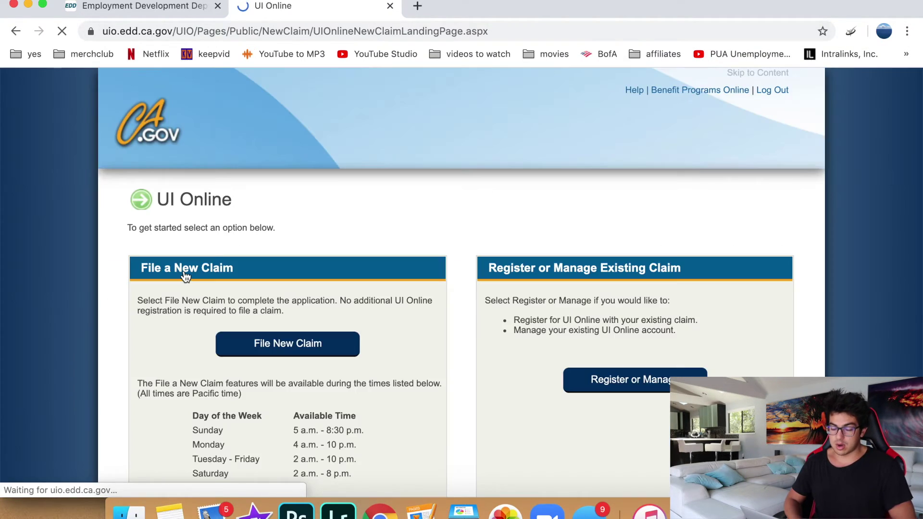
scroll(266, 301, down, 3)
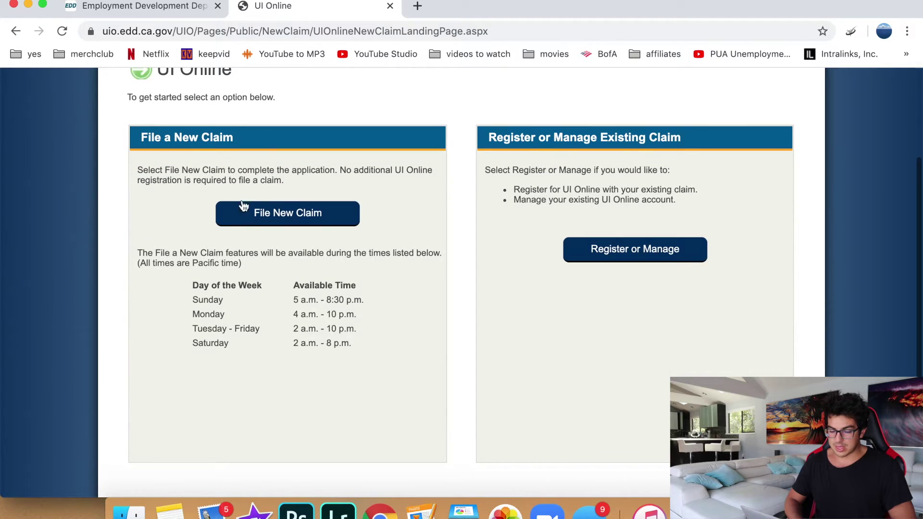
drag(129, 171, 371, 181)
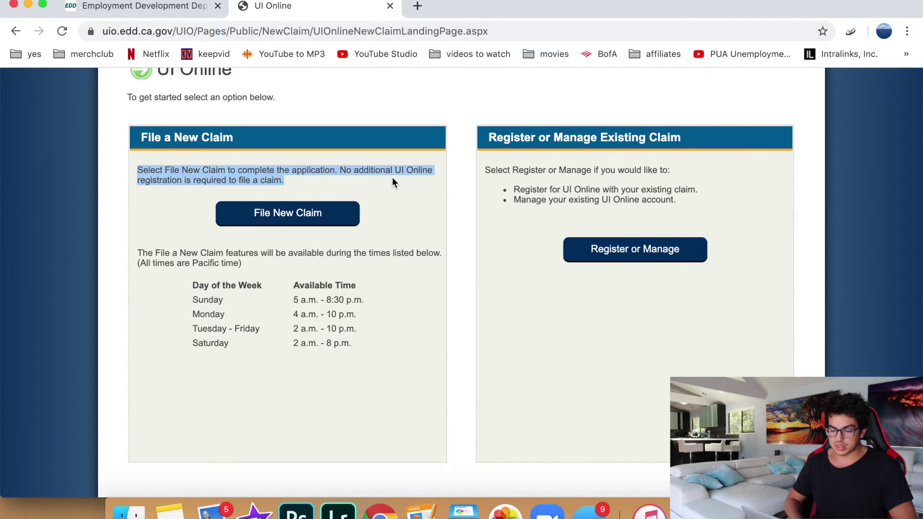
click(391, 177)
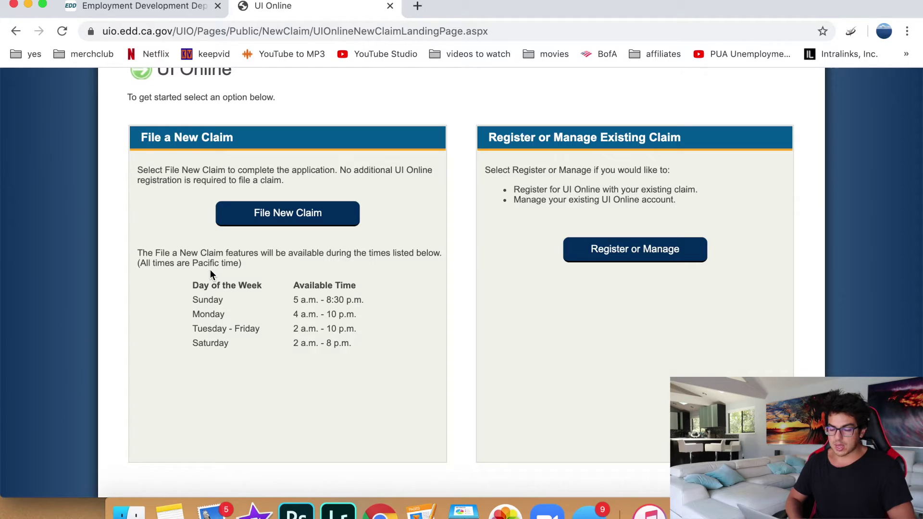
click(291, 222)
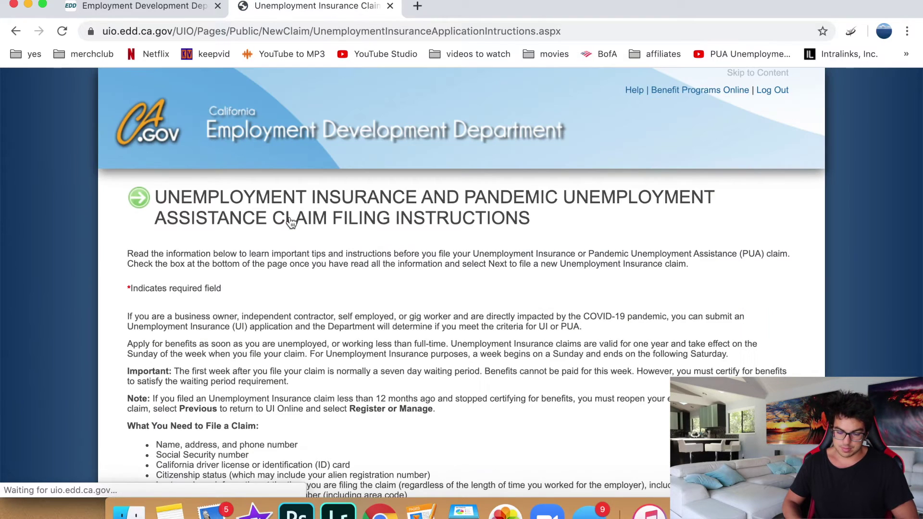
Read through the What You Need to File a Claim list, highlighting items from identification details to pension information.
scroll(291, 222, down, 5)
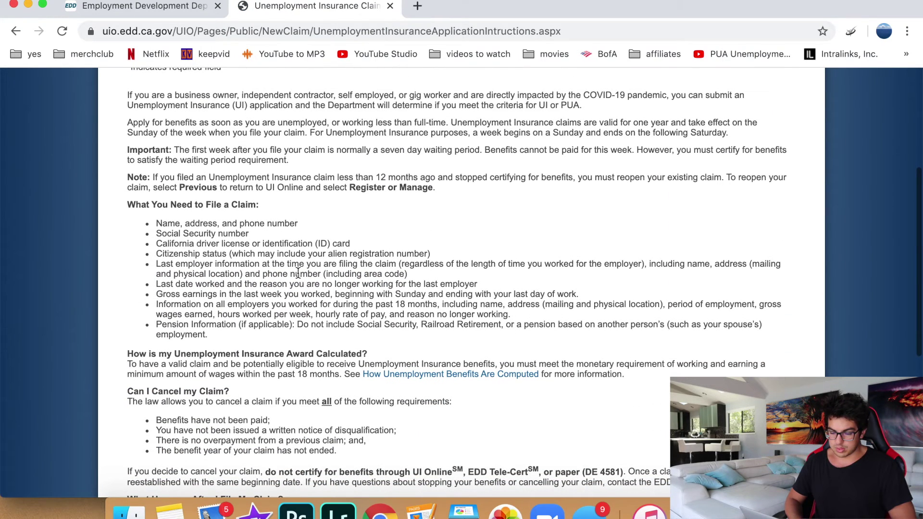
drag(128, 204, 249, 204)
click(259, 213)
drag(162, 223, 306, 223)
click(306, 223)
mouse_move(249, 234)
mouse_down()
mouse_move(152, 235)
mouse_move(151, 246)
mouse_move(236, 242)
mouse_up()
click(315, 244)
triple_click(367, 244)
click(240, 253)
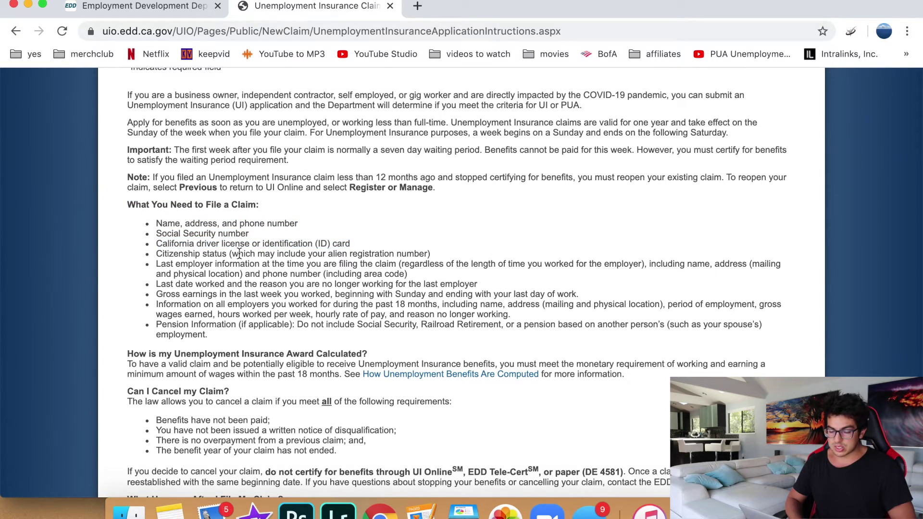
triple_click(197, 251)
triple_click(190, 266)
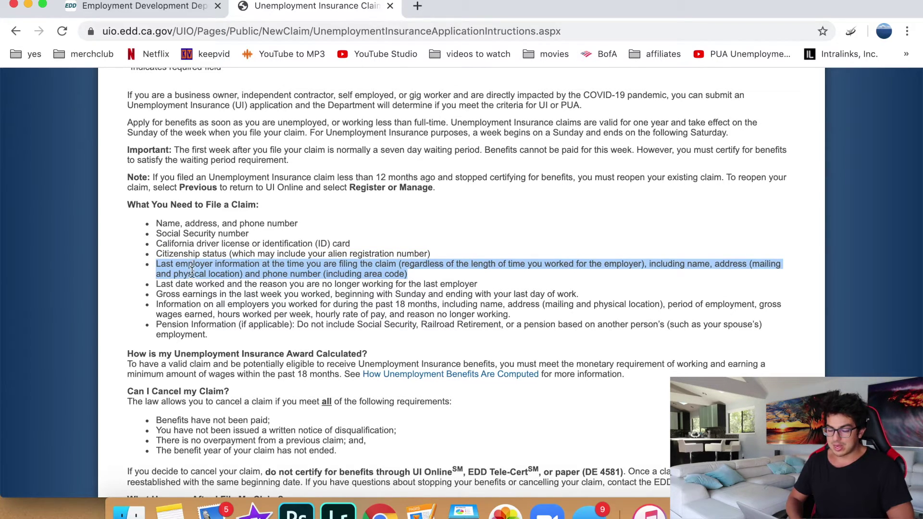
triple_click(195, 285)
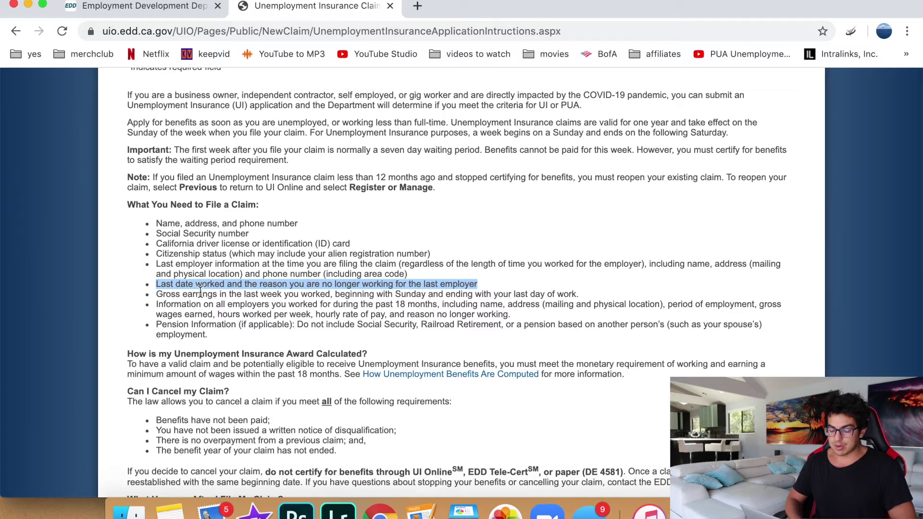
triple_click(201, 293)
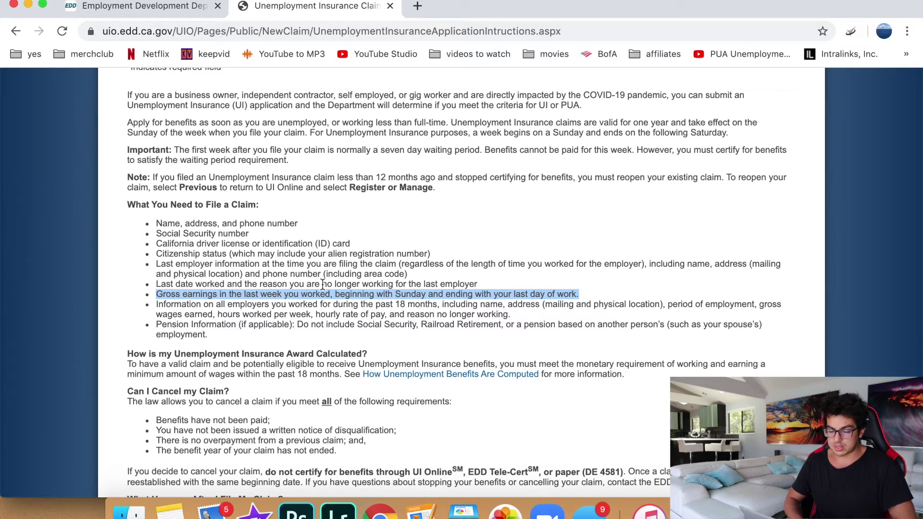
triple_click(268, 306)
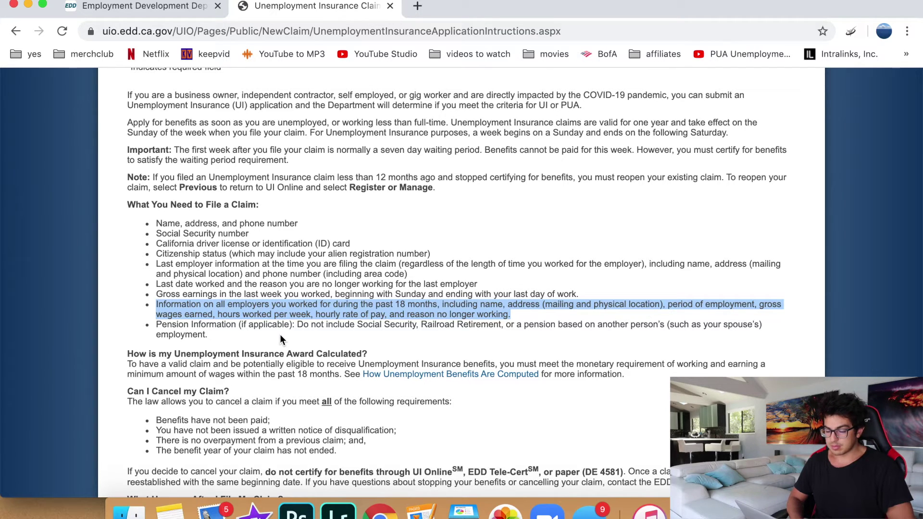
triple_click(274, 326)
Acknowledge having read all of the claim filing instructions and continue to the eligibility questions.
scroll(271, 325, down, 3)
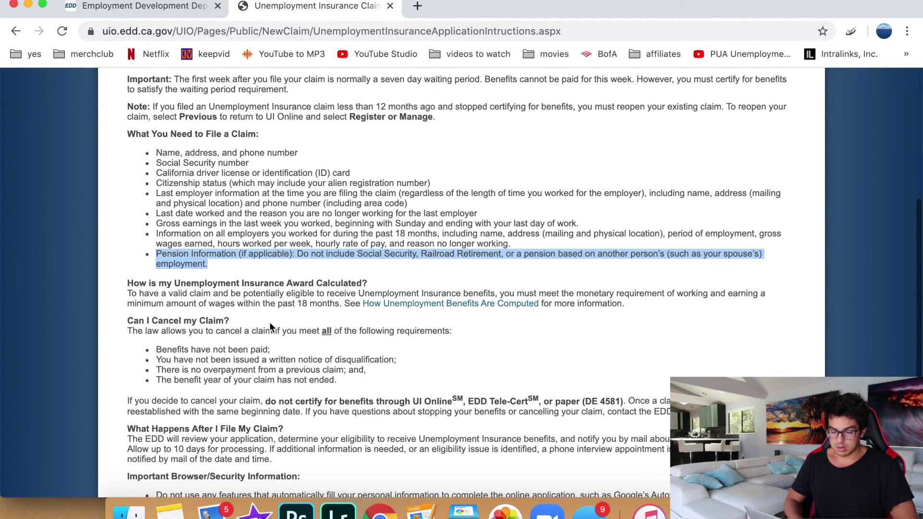
scroll(270, 326, down, 4)
scroll(269, 323, down, 5)
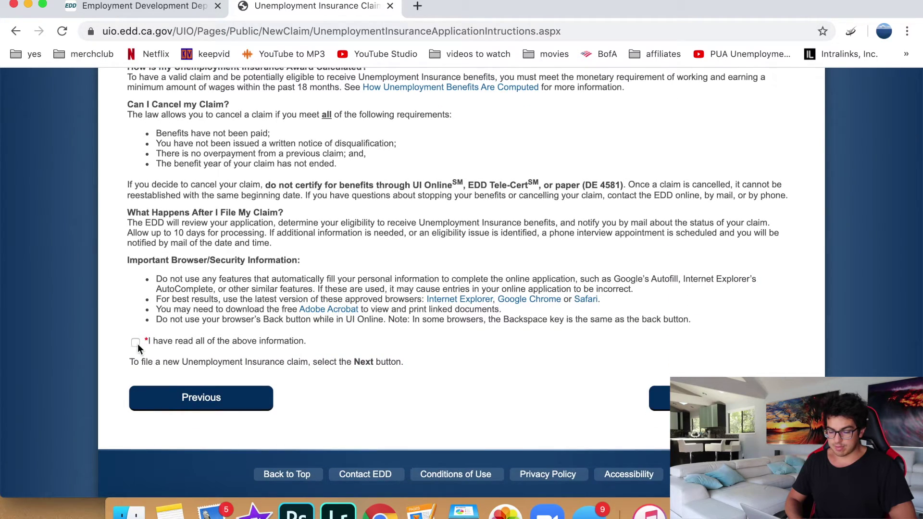
click(662, 398)
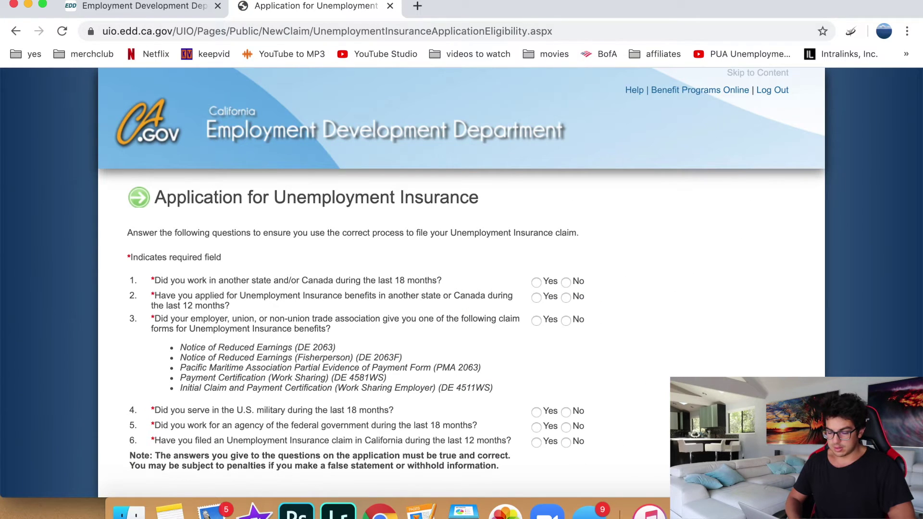
Answer No to all six eligibility questions of the Unemployment Insurance application and continue to Applicant Information.
scroll(603, 331, down, 3)
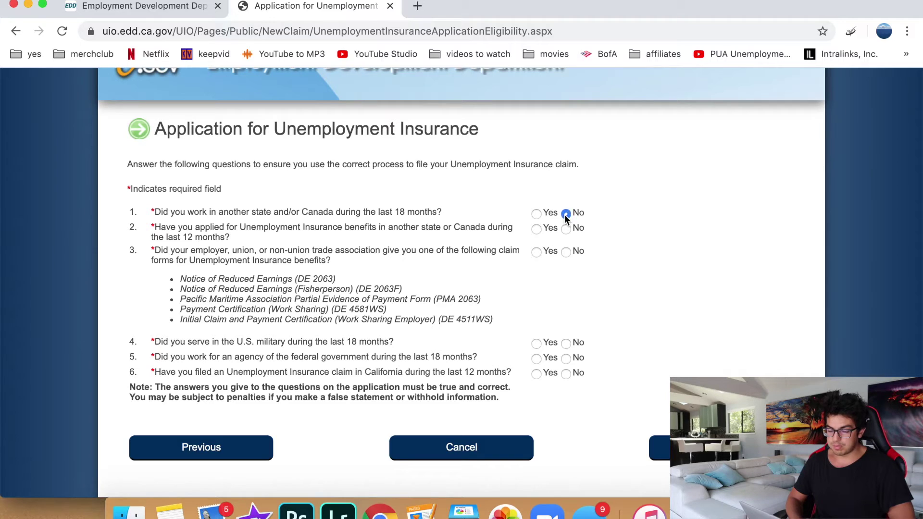
click(568, 230)
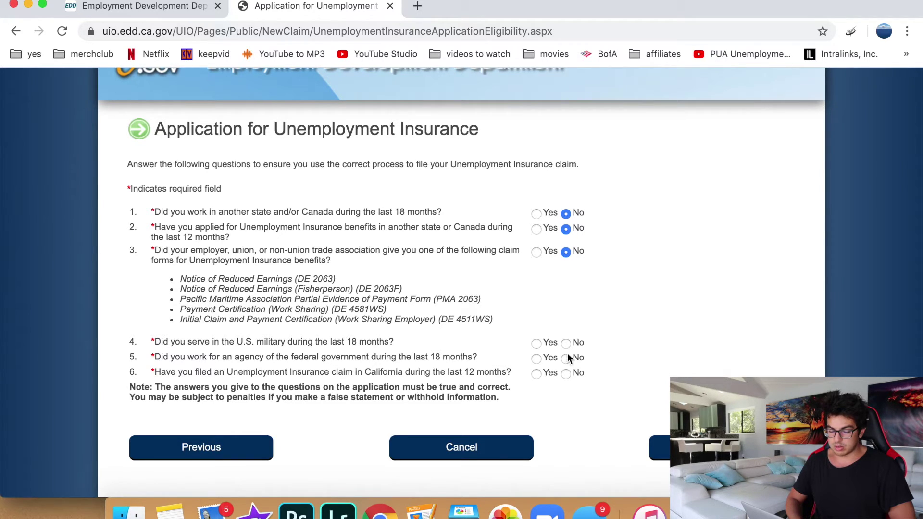
scroll(568, 367, down, 3)
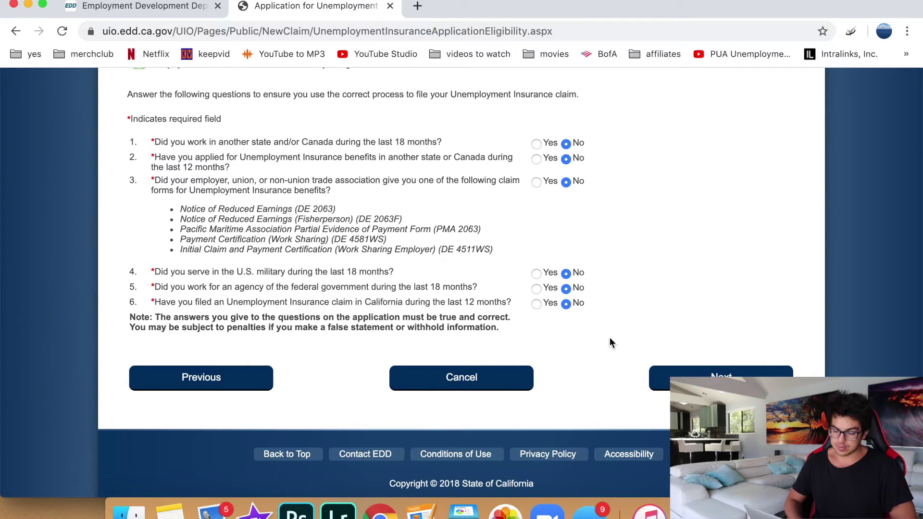
click(722, 375)
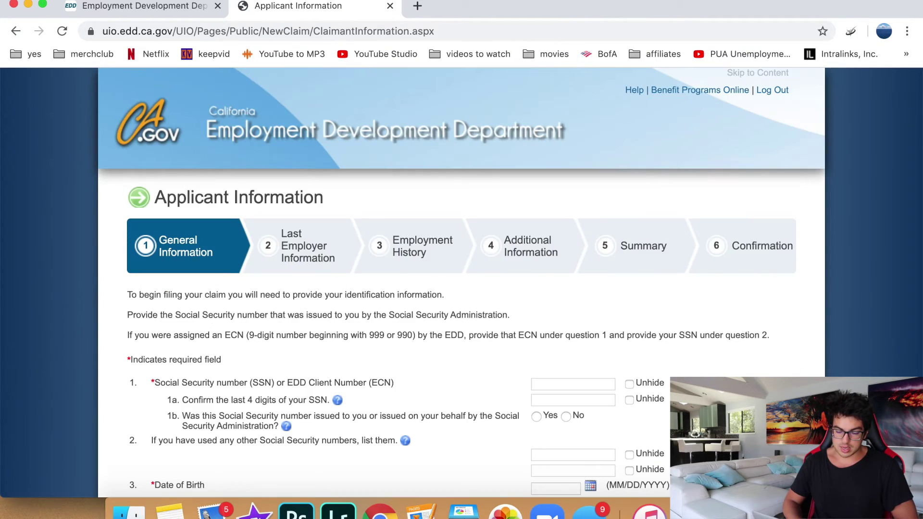
Review the Applicant Information questions on Social Security number, date of birth, gender and names without filling them in.
scroll(358, 278, down, 4)
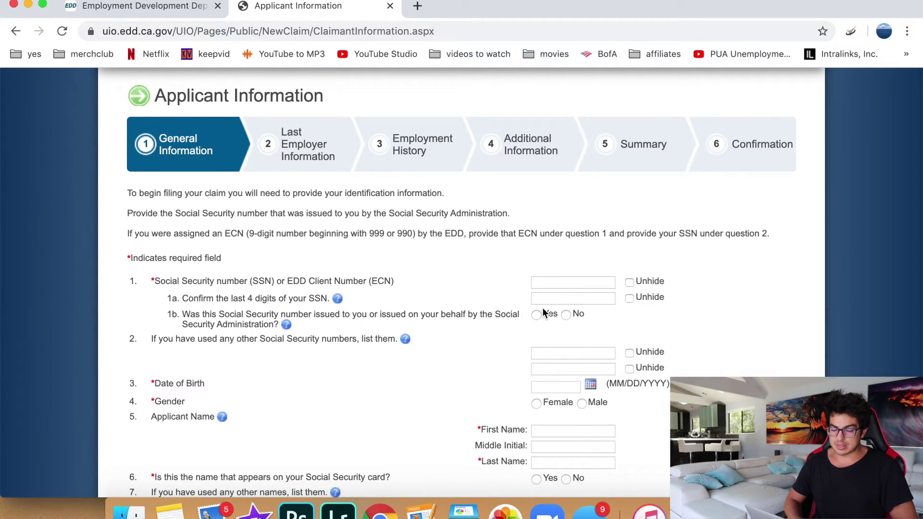
click(554, 299)
click(687, 289)
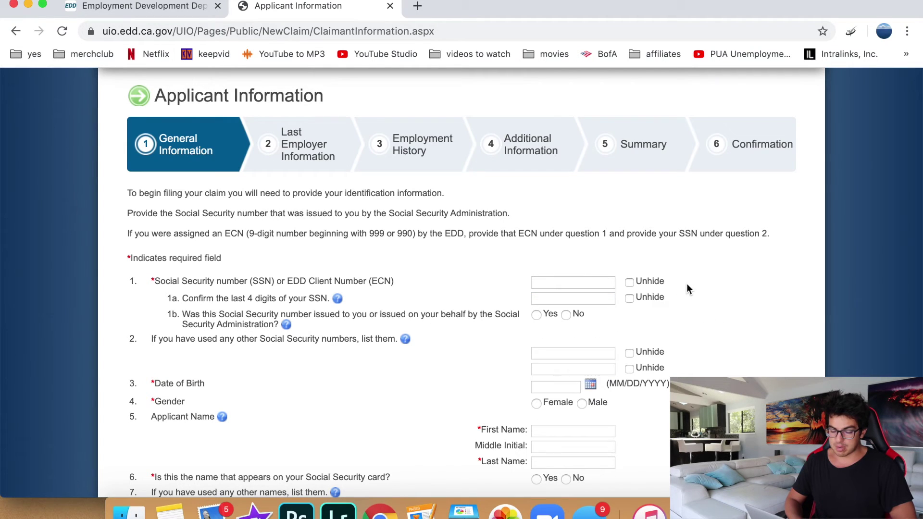
scroll(561, 333, down, 1)
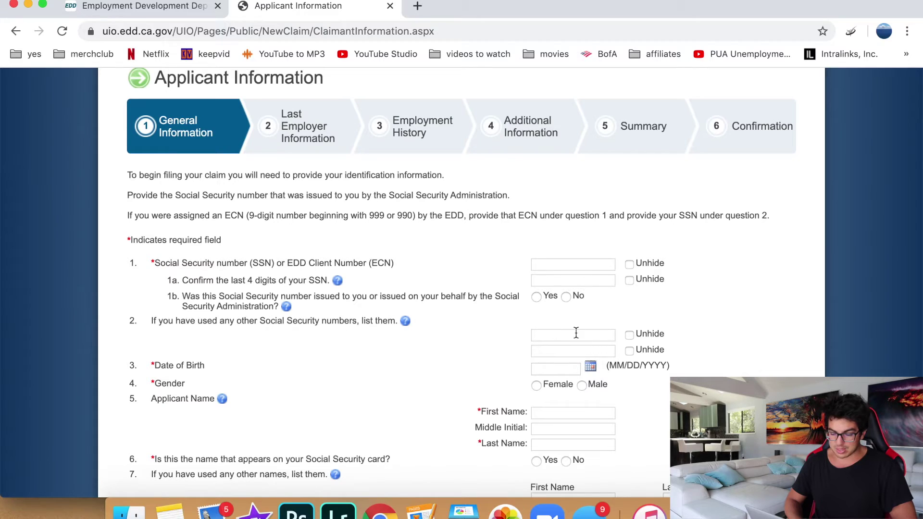
scroll(579, 375, down, 5)
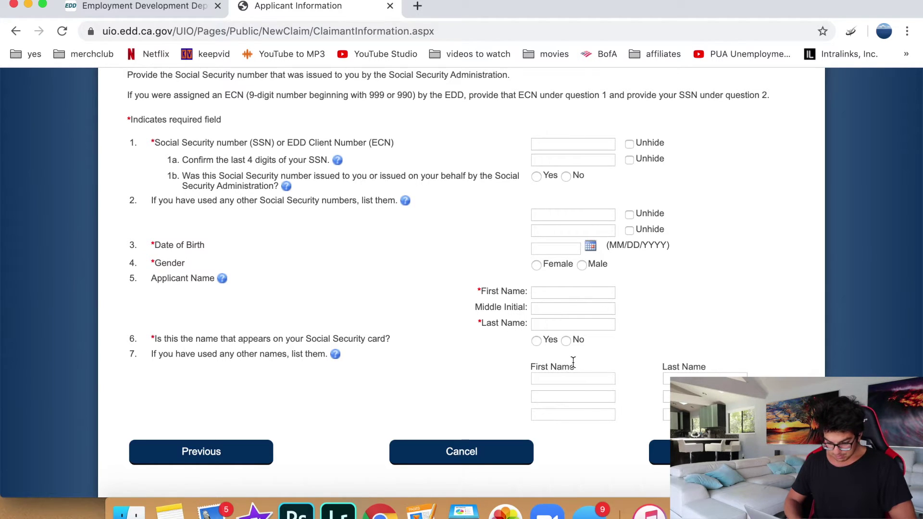
scroll(579, 363, up, 1)
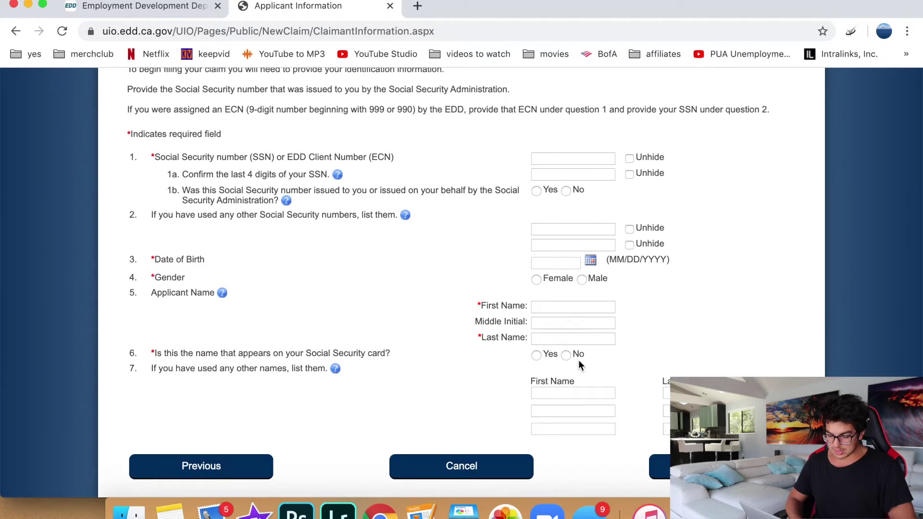
scroll(579, 365, down, 2)
scroll(573, 241, up, 3)
click(545, 195)
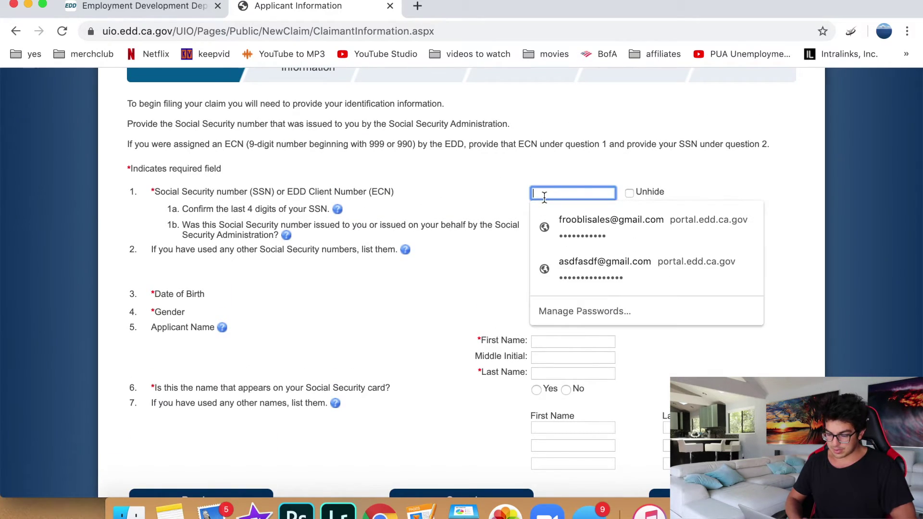
click(564, 171)
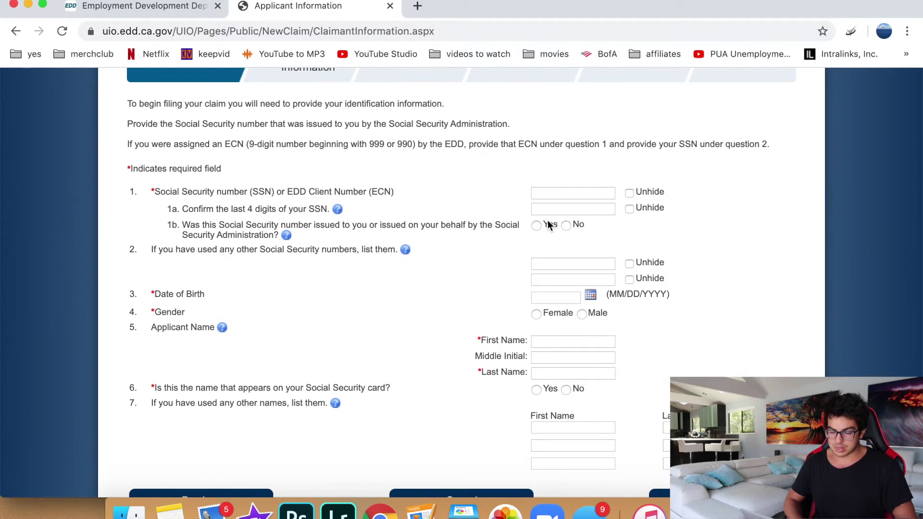
scroll(548, 218, up, 1)
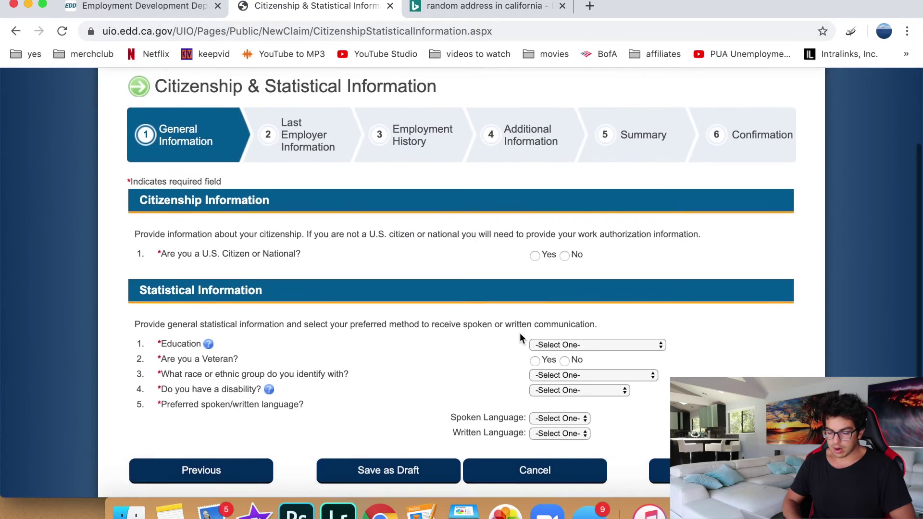
Answer Yes to being a U.S. citizen, set education to Bachelor's Degree and answer No to being a veteran.
scroll(522, 337, down, 4)
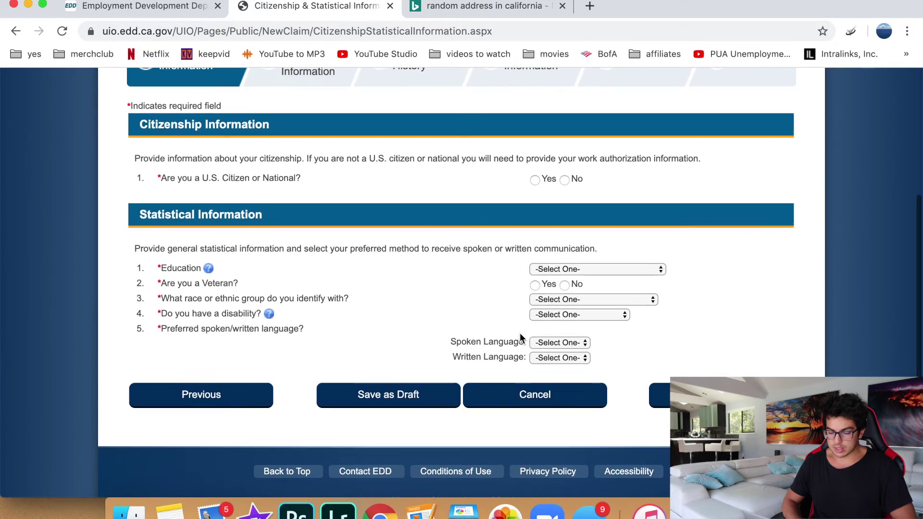
scroll(522, 336, up, 2)
scroll(543, 238, up, 2)
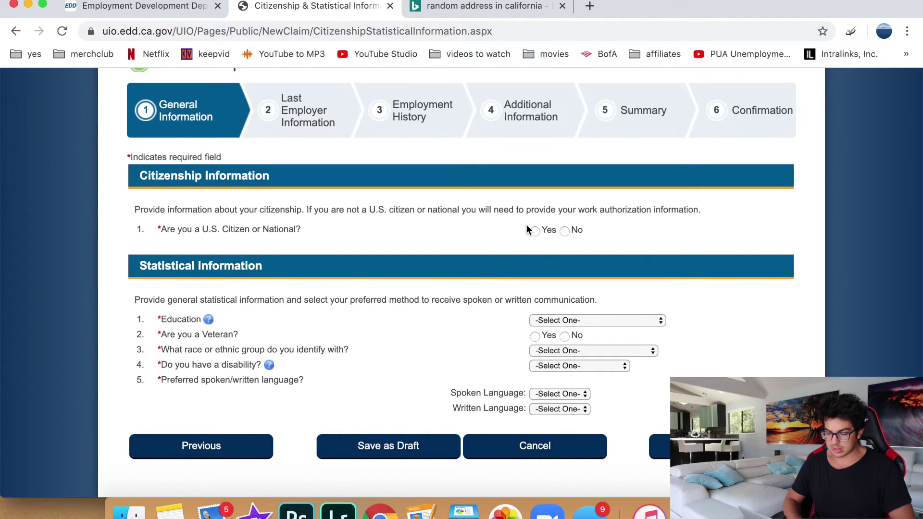
click(541, 232)
click(592, 321)
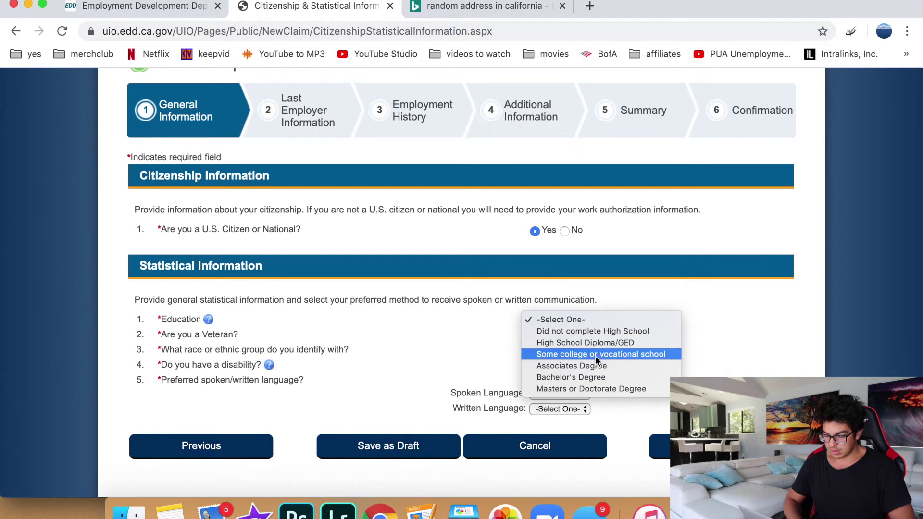
click(595, 380)
click(565, 336)
Set ethnic group to White, not Hispanic, disability to Yes and both preferred languages to English, and continue to Last Employer.
click(562, 351)
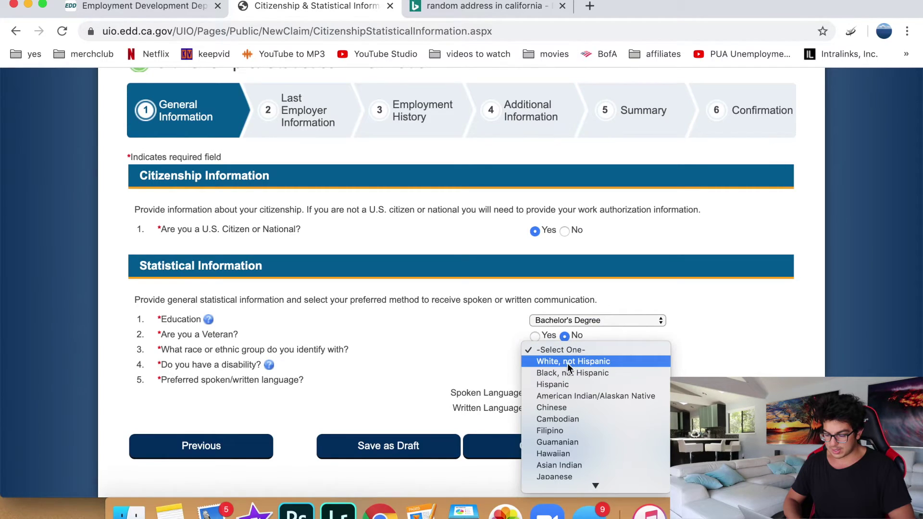
click(567, 363)
click(564, 366)
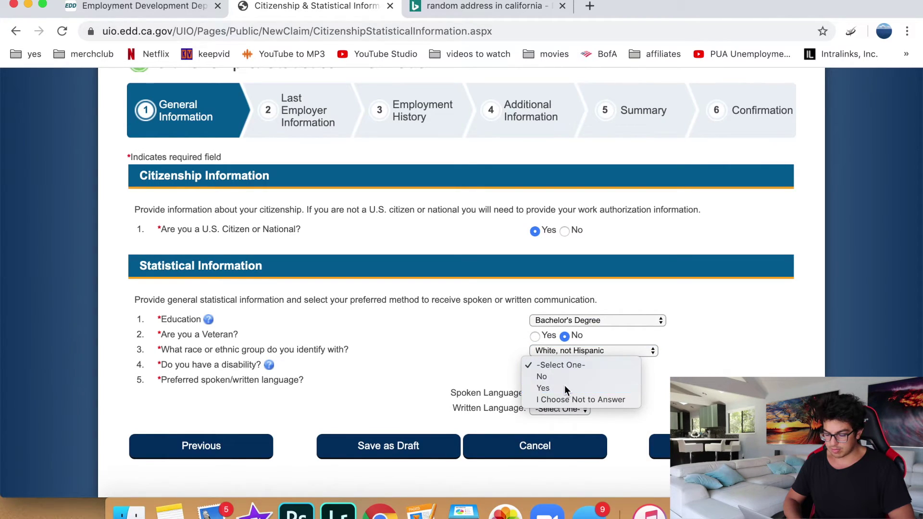
click(564, 388)
click(561, 392)
click(565, 415)
click(562, 411)
click(564, 417)
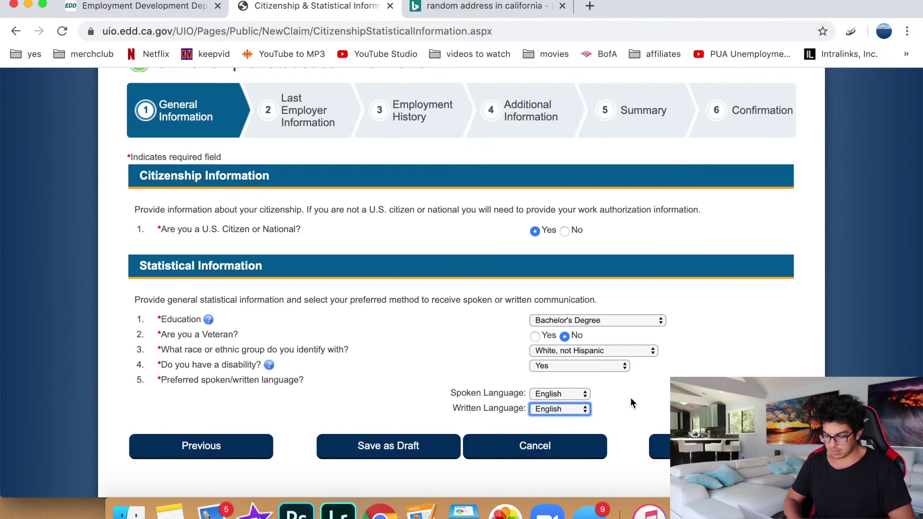
click(660, 446)
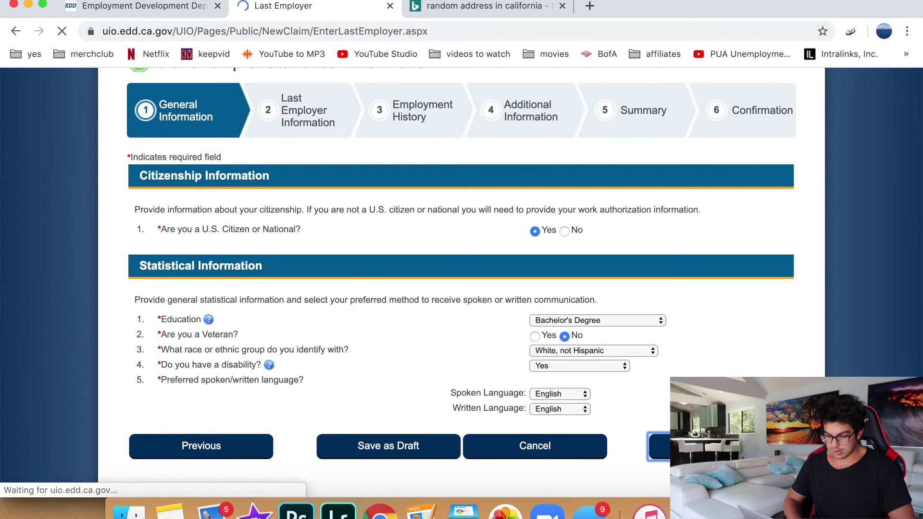
Read the 18-month employment question and highlight the instructions for business owners, self-employed, independent contractors and gig workers.
scroll(556, 291, down, 5)
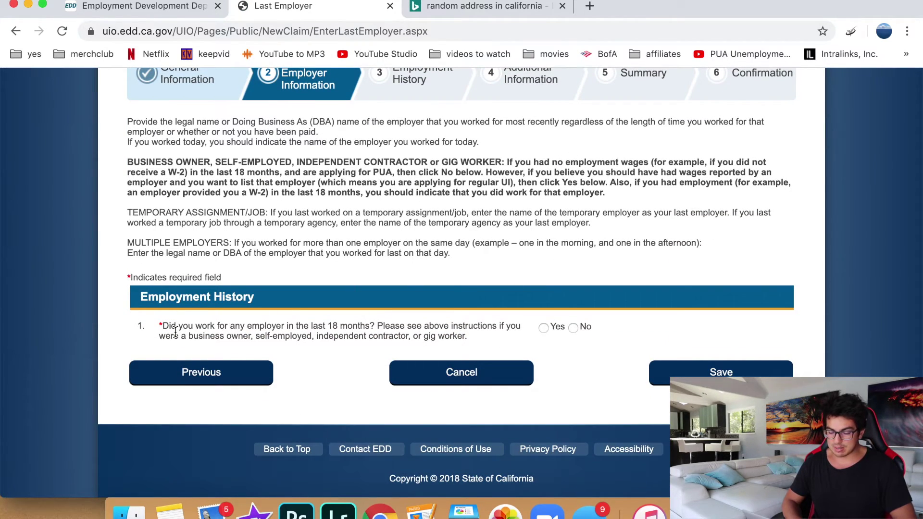
drag(403, 327, 522, 327)
click(308, 334)
drag(231, 336, 423, 326)
click(418, 326)
drag(124, 159, 620, 193)
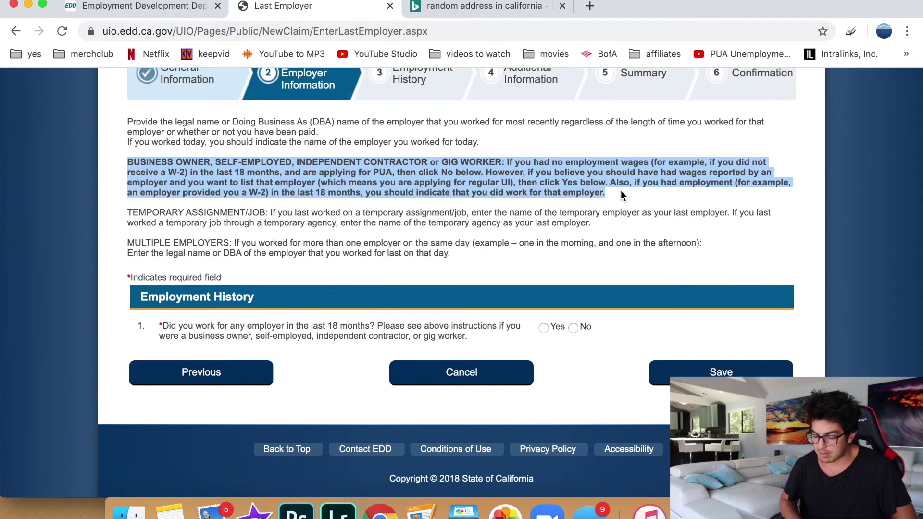
Answer No to having worked for any employer in the last 18 months, save it and continue past Last Employer Information.
click(621, 192)
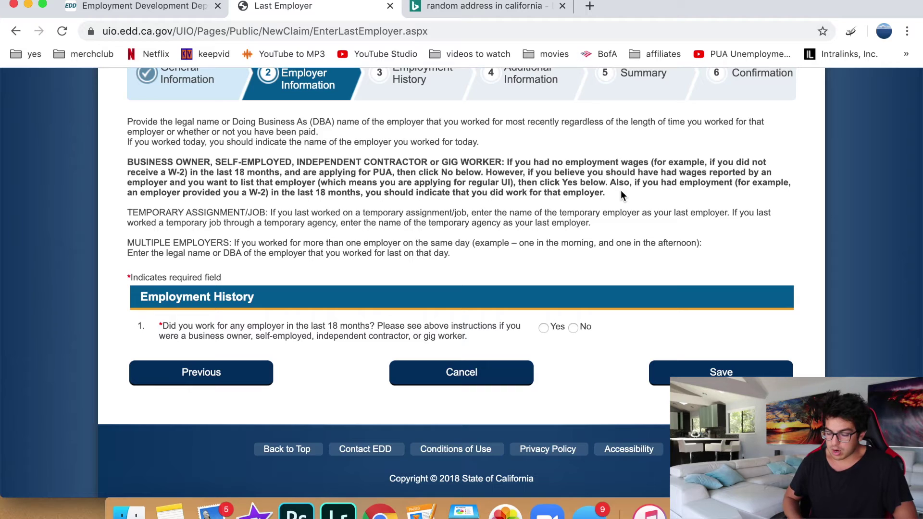
click(573, 327)
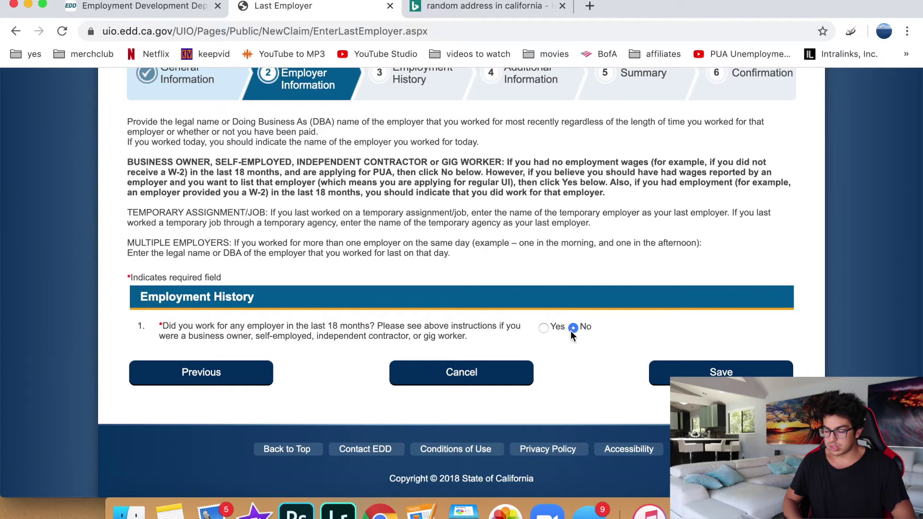
click(682, 373)
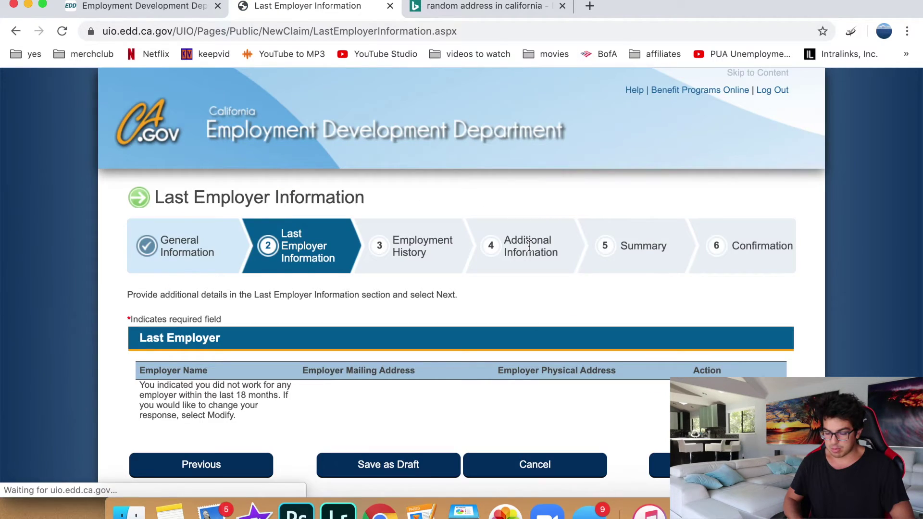
scroll(509, 290, down, 3)
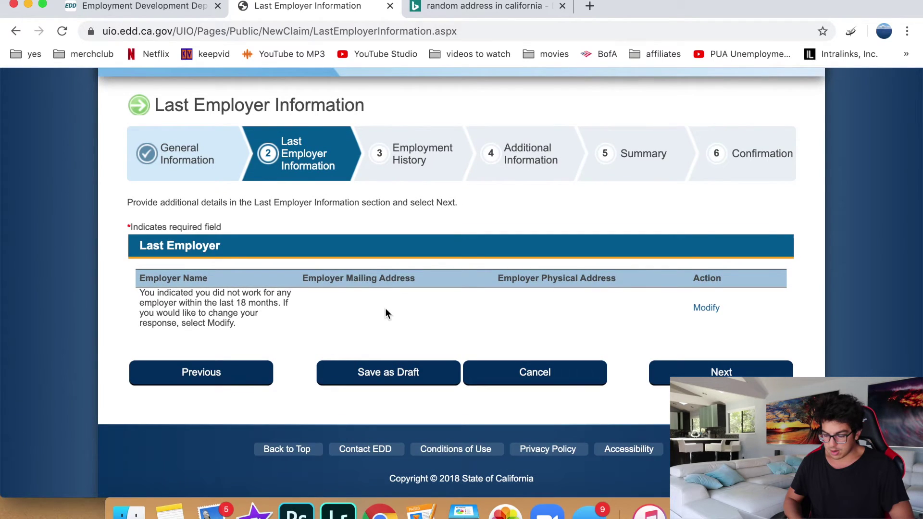
click(684, 371)
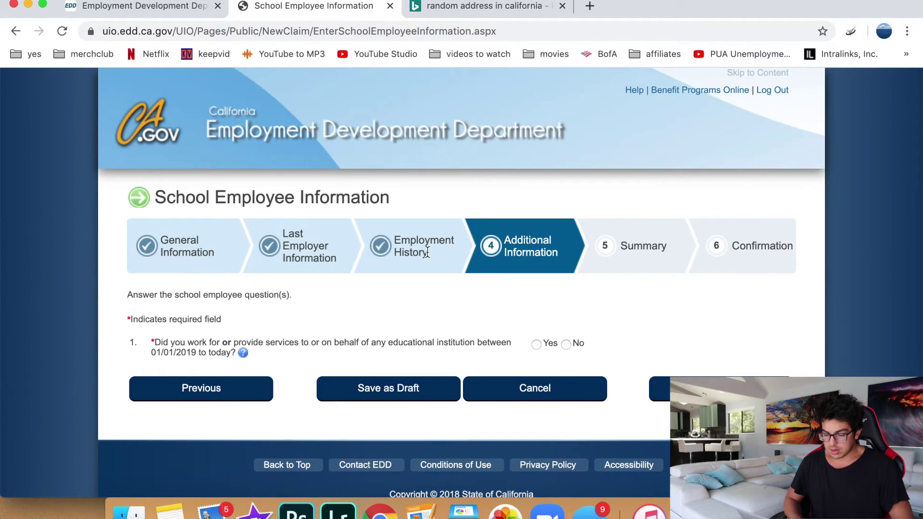
Answer No to having worked for any educational institution since 01/01/2019 and continue to Availability Information.
scroll(428, 252, down, 1)
scroll(428, 252, down, 1)
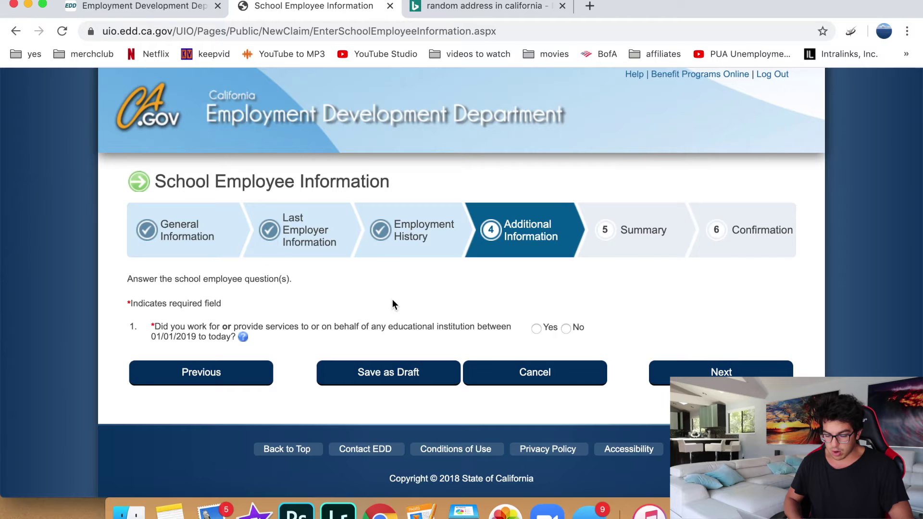
drag(381, 330, 457, 331)
click(567, 328)
click(681, 371)
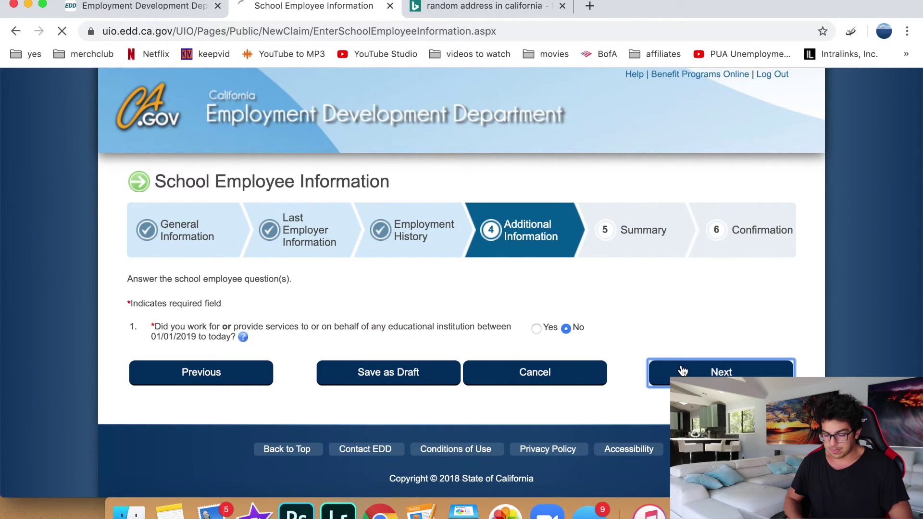
Start adding the work type normally performed and search the work types for rideshare.
scroll(530, 295, down, 3)
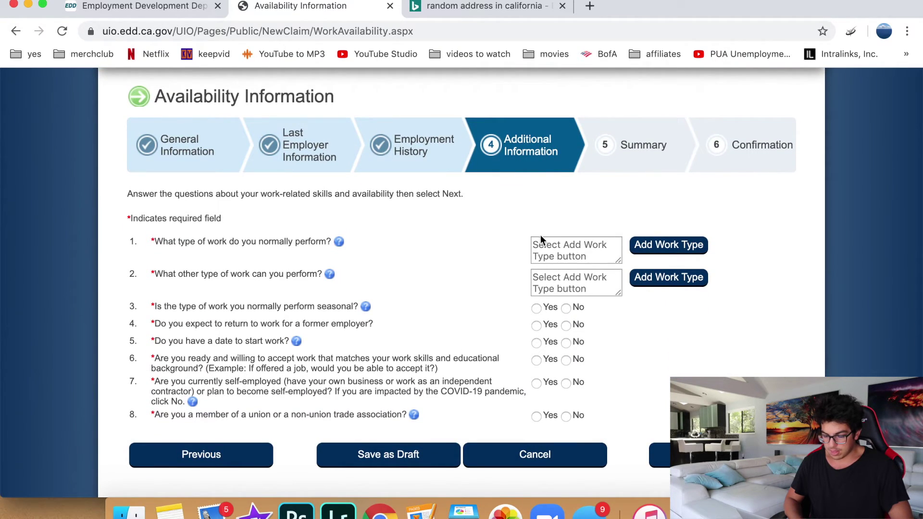
click(653, 246)
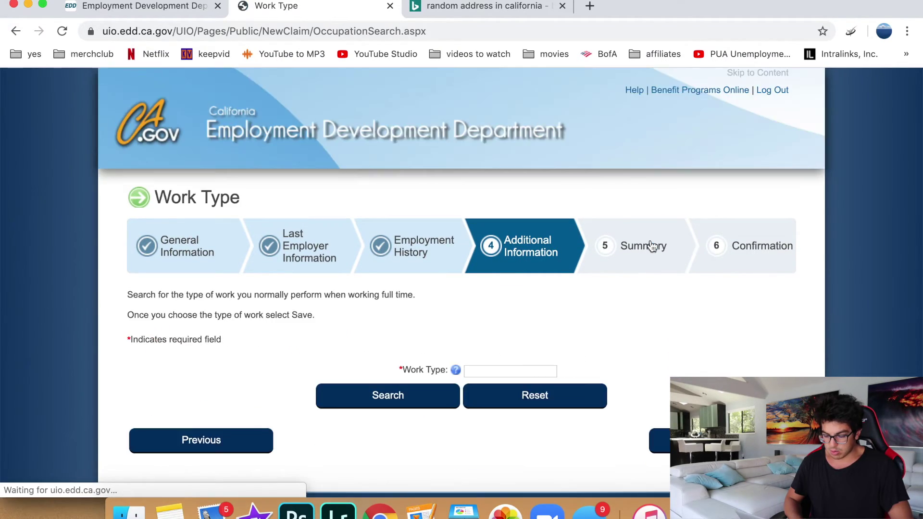
click(498, 371)
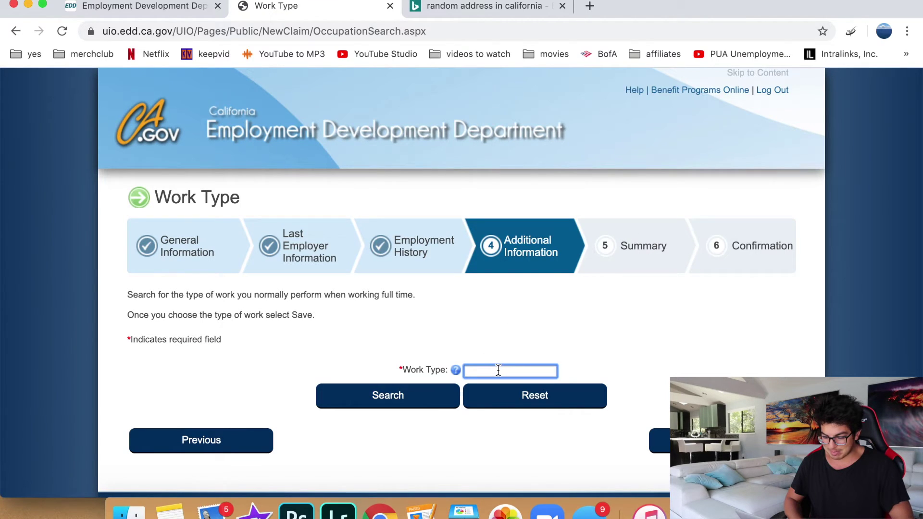
text(rideshare)
key(Return)
scroll(458, 426, down, 3)
Search the work types for taxi instead and select TAXI DRIVER from the results.
double_click(494, 291)
text(taxi)
key(Return)
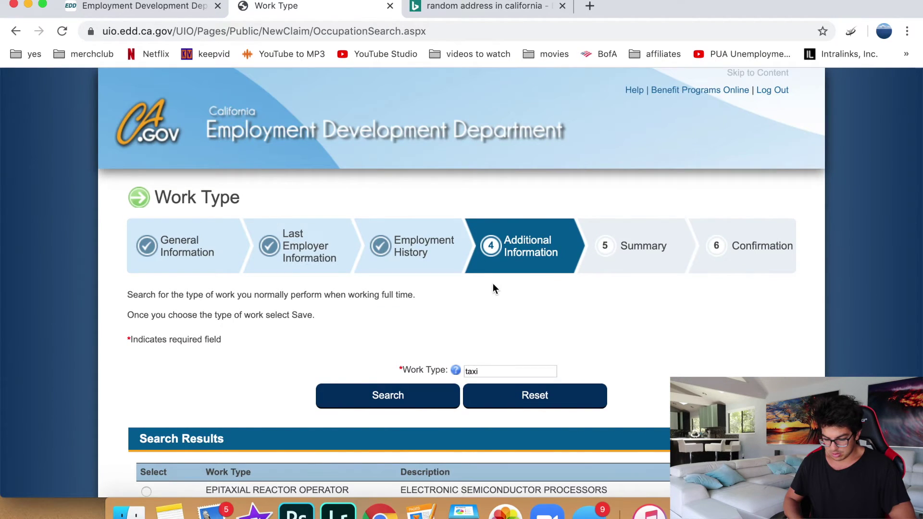
scroll(440, 298, down, 8)
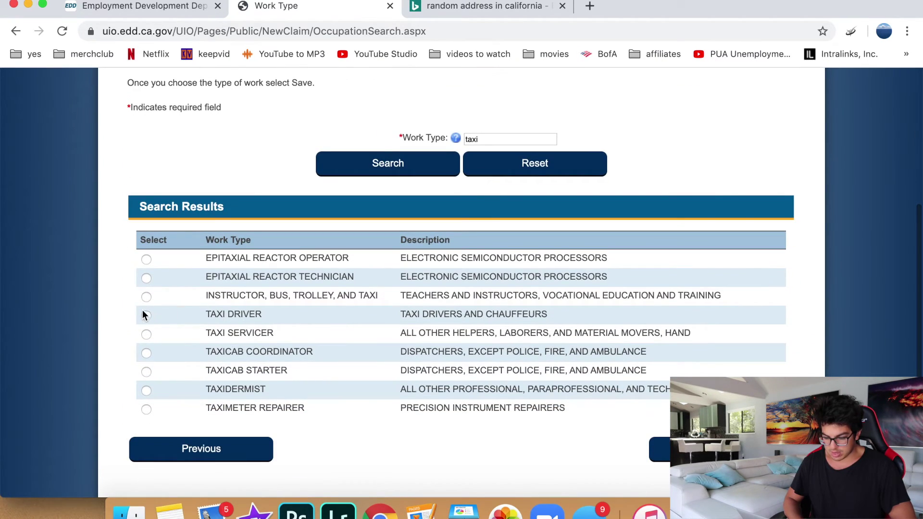
click(146, 316)
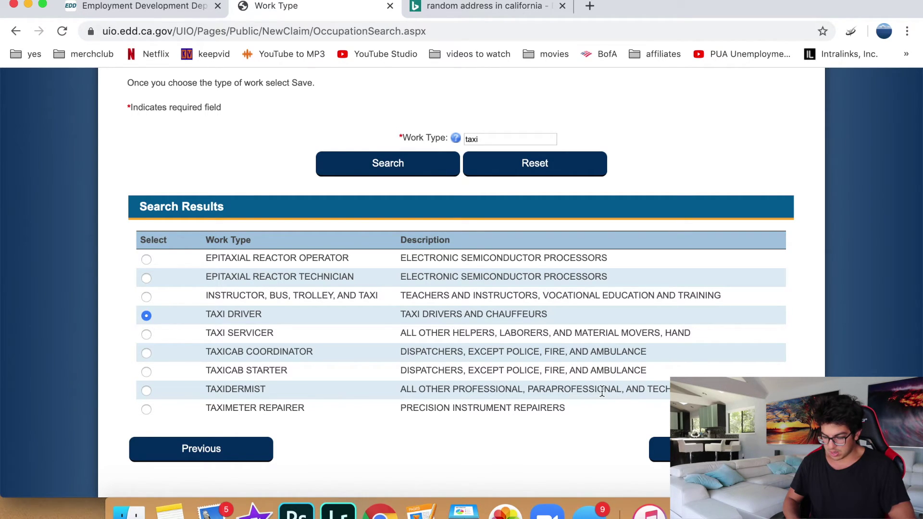
key(super+f)
text(rideshare)
key(BackSpace)
key(BackSpace)
key(BackSpace)
key(BackSpace)
key(BackSpace)
key(BackSpace)
key(BackSpace)
key(BackSpace)
key(BackSpace)
Save TAXI DRIVER as the normal work type, and add COURIER DRIVER/SAMPLER as the other type of work that can be performed.
scroll(843, 300, down, 10)
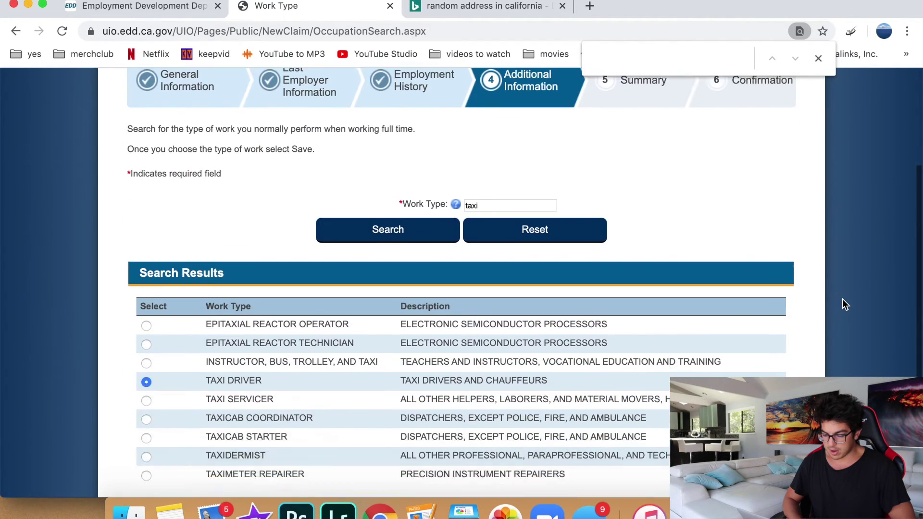
click(726, 372)
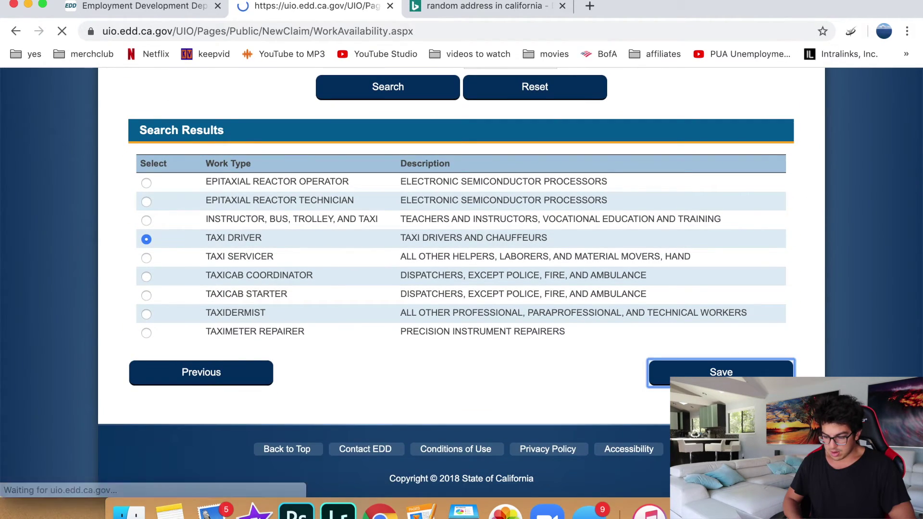
scroll(493, 241, down, 3)
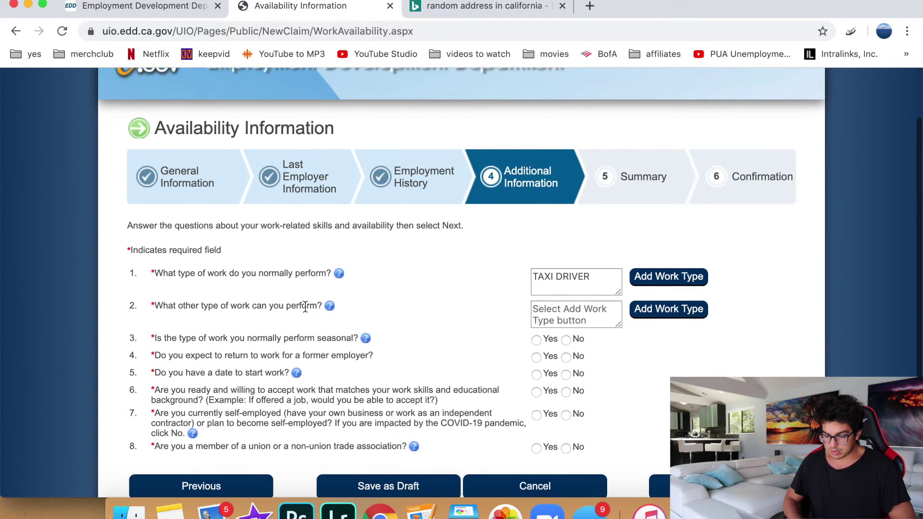
click(650, 316)
click(468, 371)
text(courier)
scroll(158, 342, down, 5)
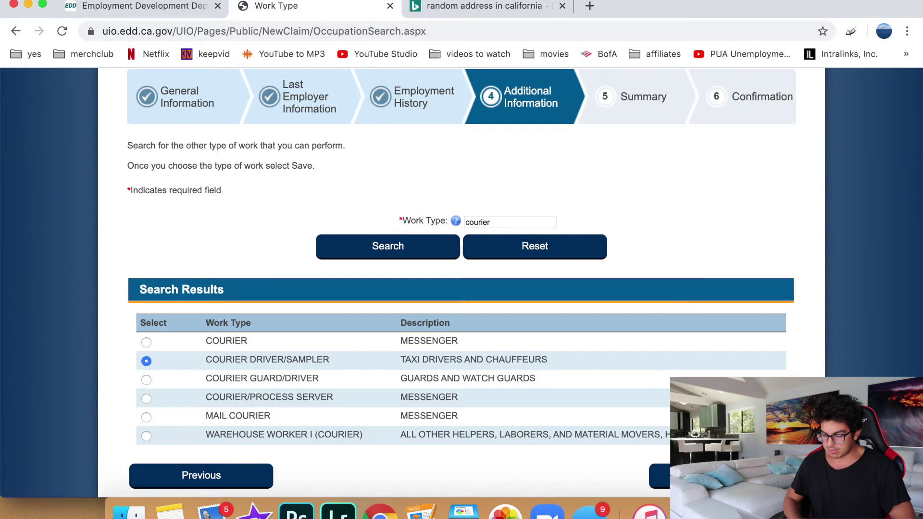
click(659, 476)
Look up the definition of courier with a web search in a new tab and return to Availability Information.
scroll(667, 313, down, 2)
key(super+t)
text(define cour)
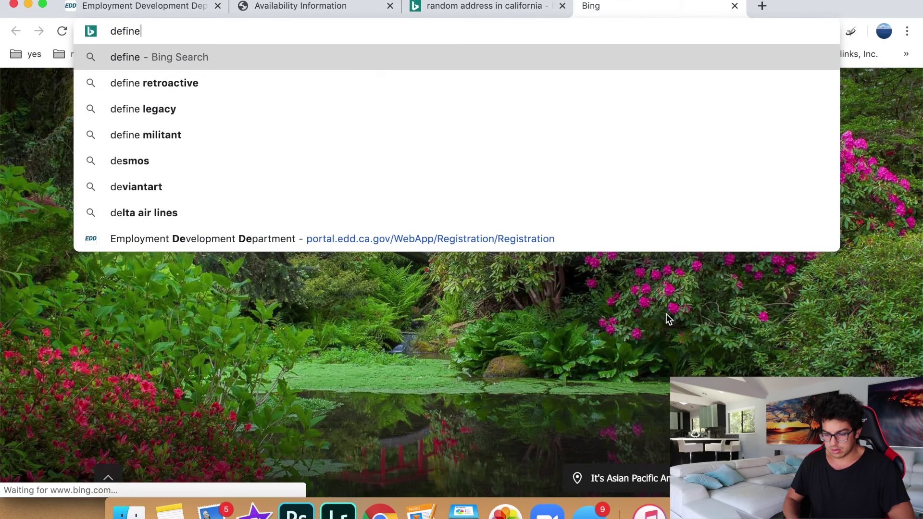
text(ier)
key(Return)
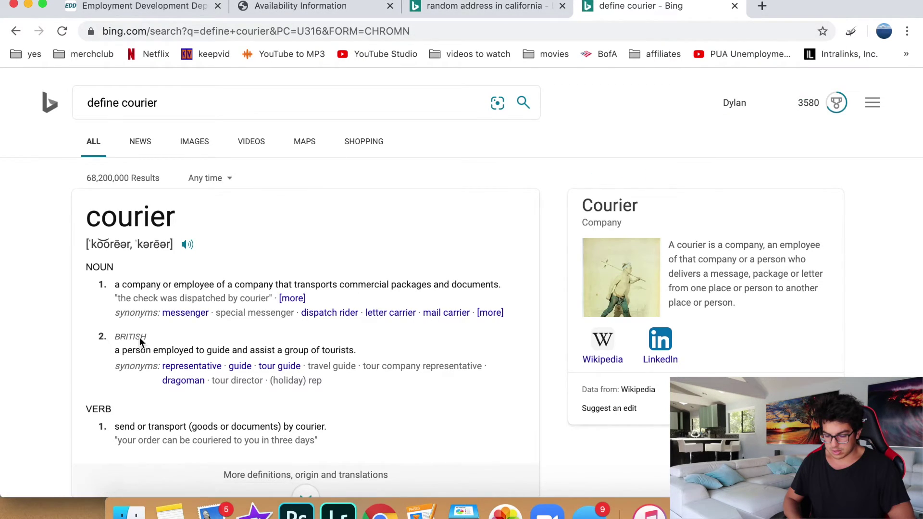
drag(315, 284, 439, 282)
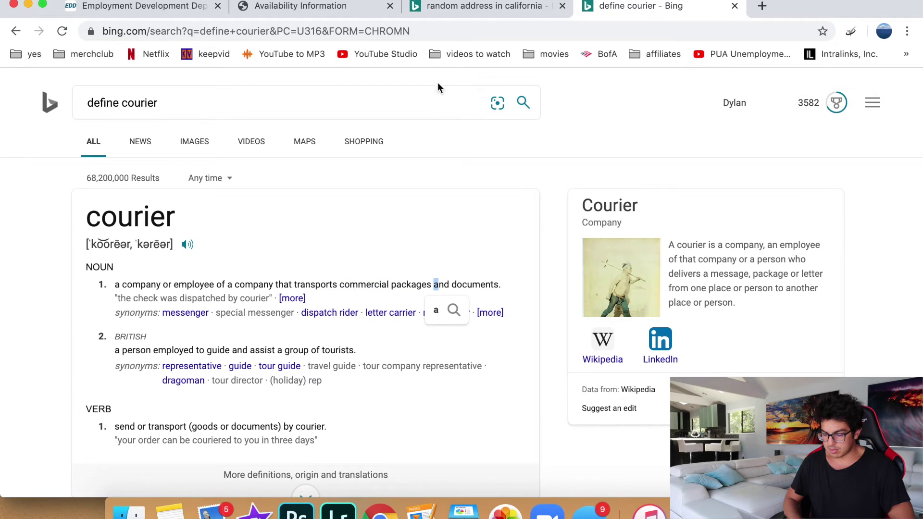
click(467, 6)
click(330, 8)
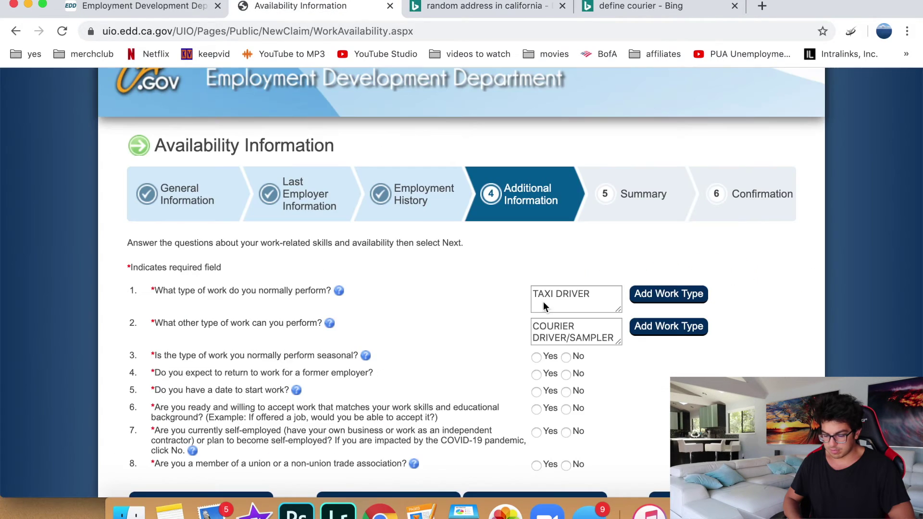
Answer No to seasonal work, expecting to return to a former employer and having a date to start work.
scroll(589, 405, down, 3)
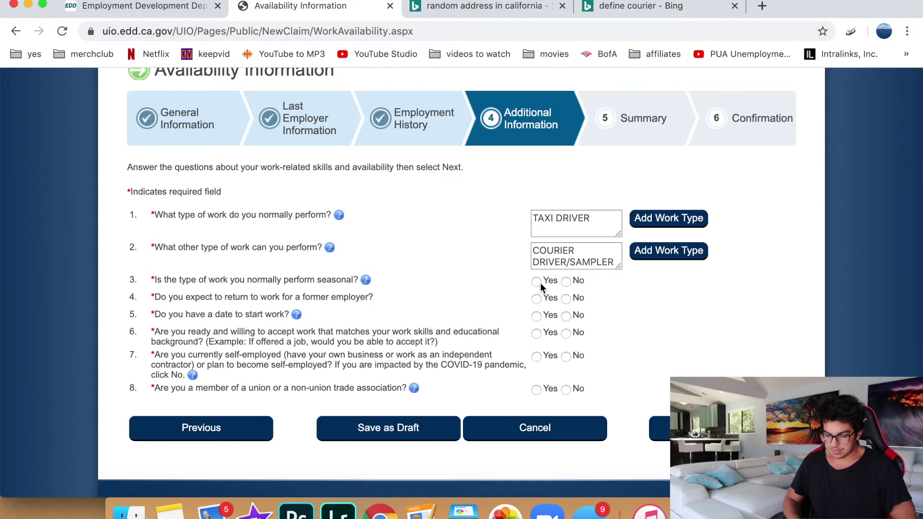
click(566, 282)
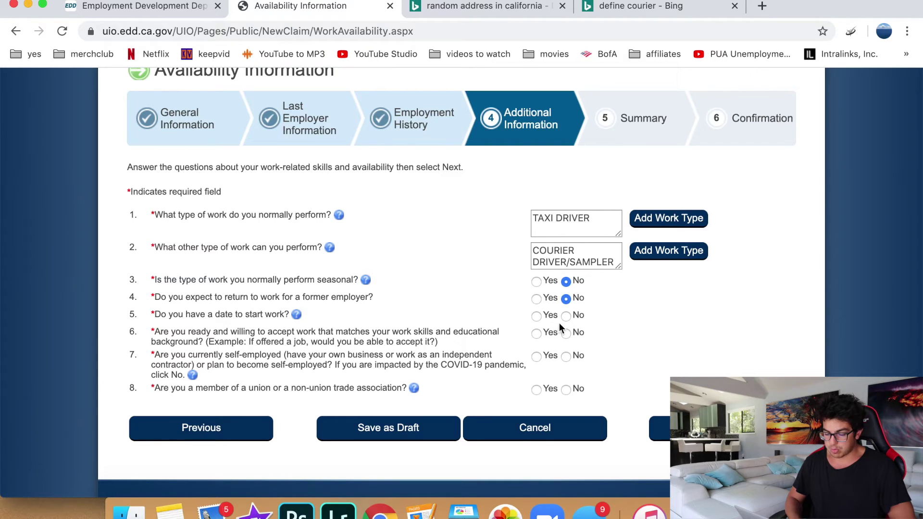
click(567, 317)
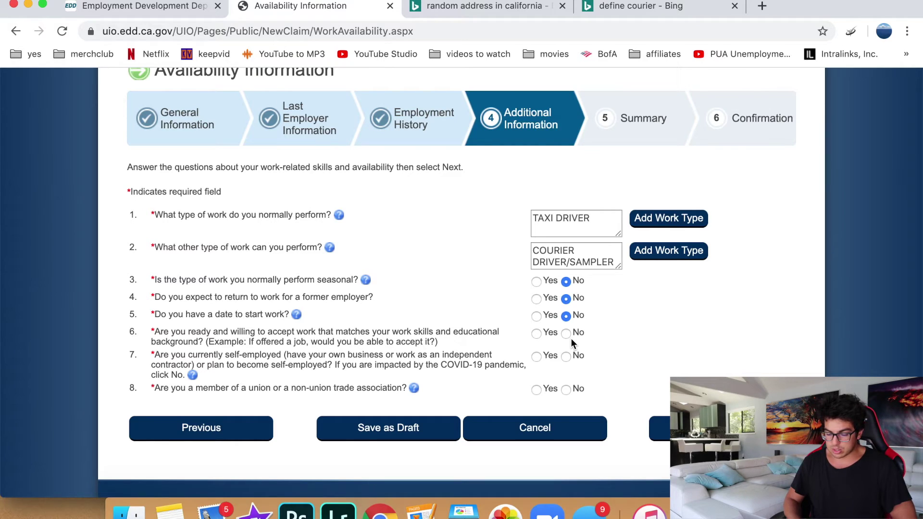
Answer No to accepting matching work and to fixing the unavailability issue, and set the full-time refusal reason to Not Listed.
click(567, 334)
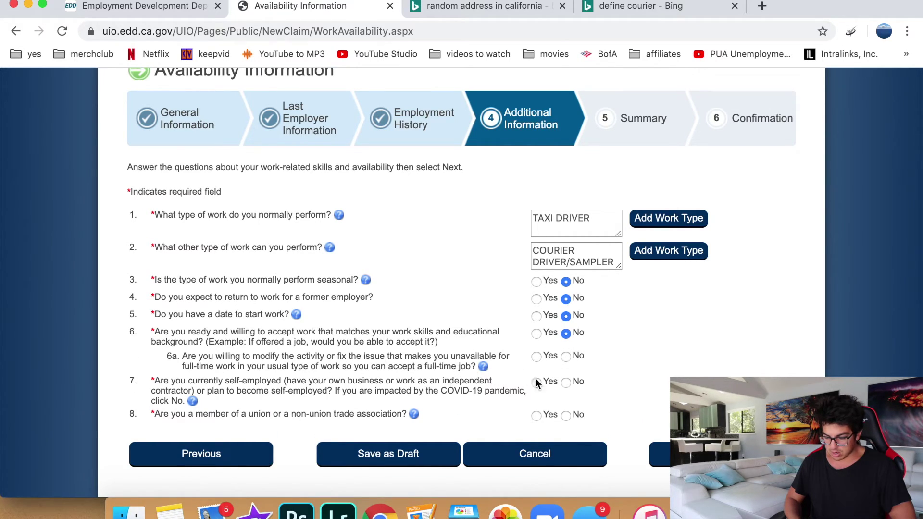
click(566, 356)
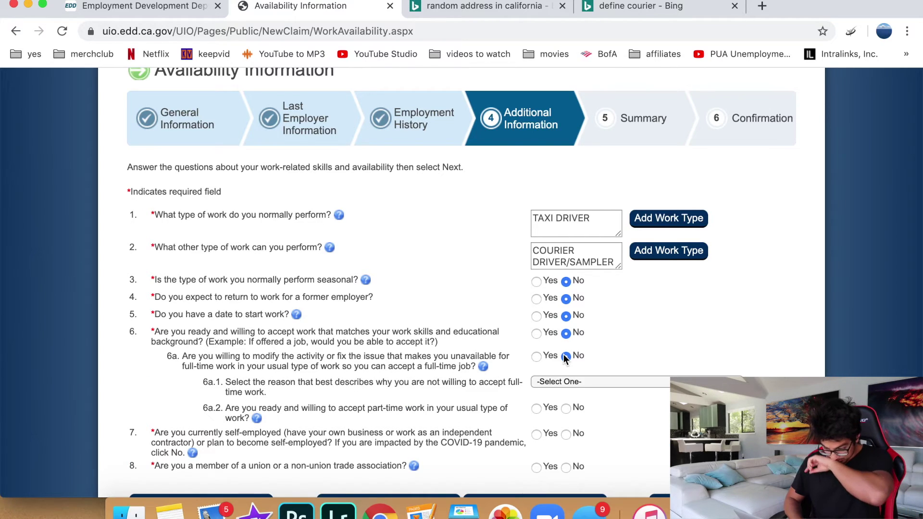
click(559, 381)
mouse_move(580, 491)
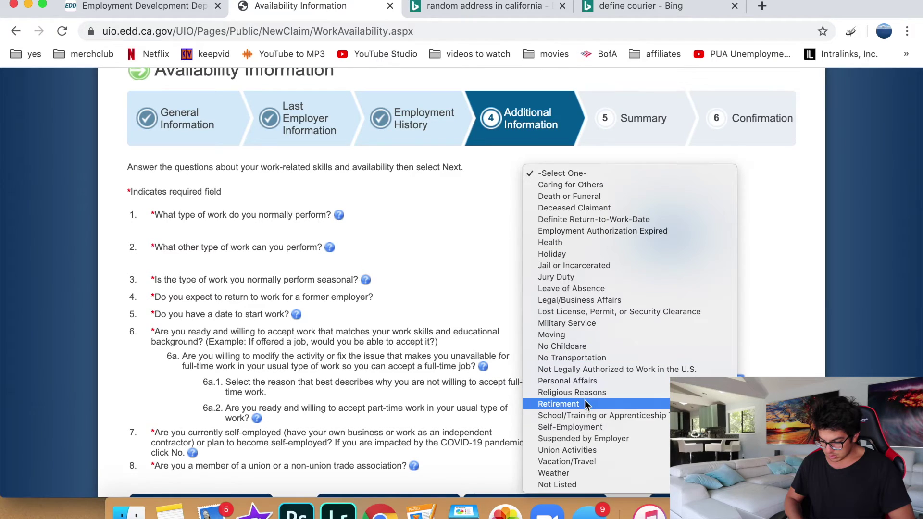
click(575, 485)
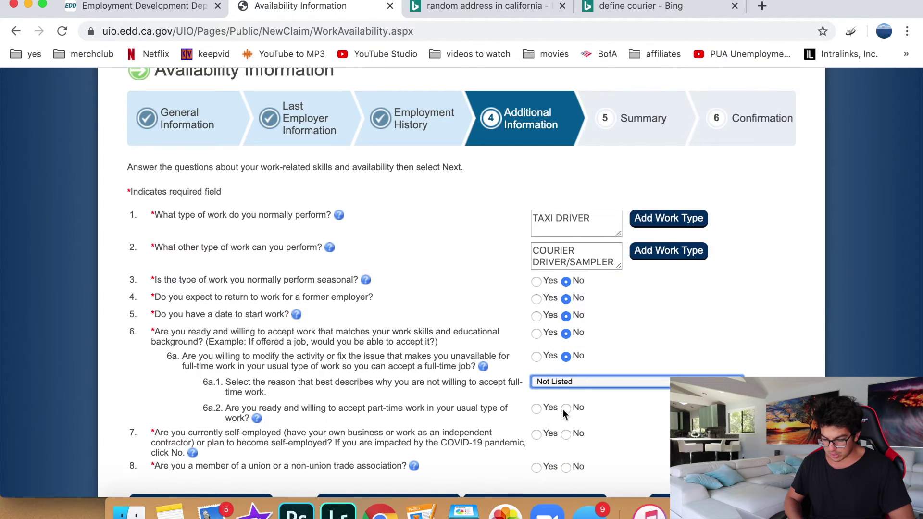
Answer No to accepting part-time work in the usual type of work and set the reason to Not Listed.
scroll(581, 428, down, 2)
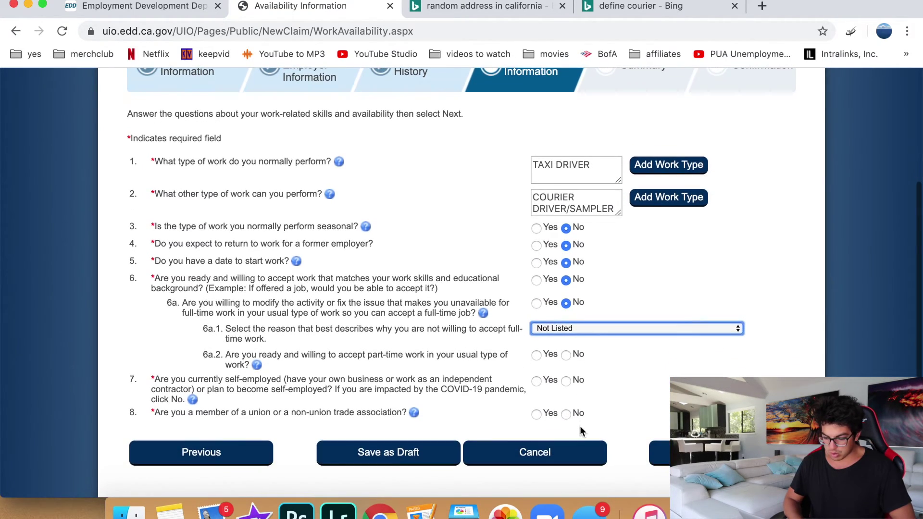
click(566, 355)
click(565, 380)
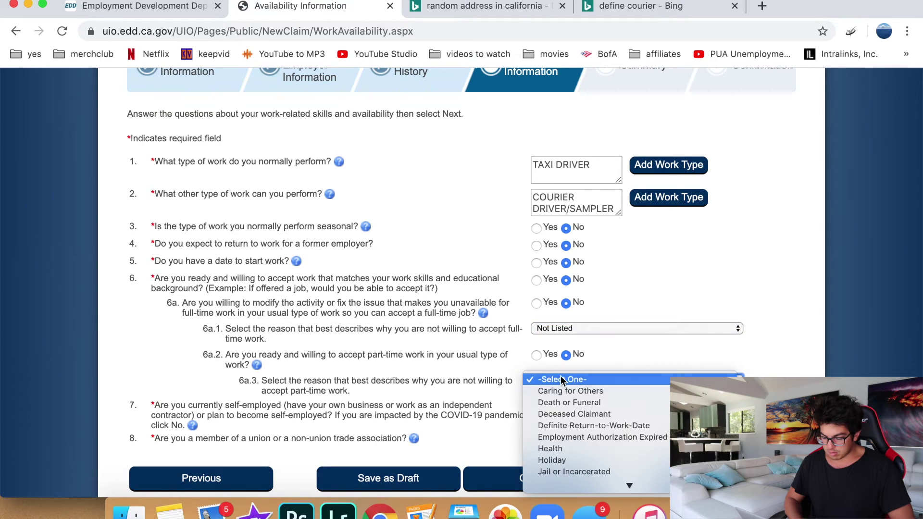
mouse_move(563, 486)
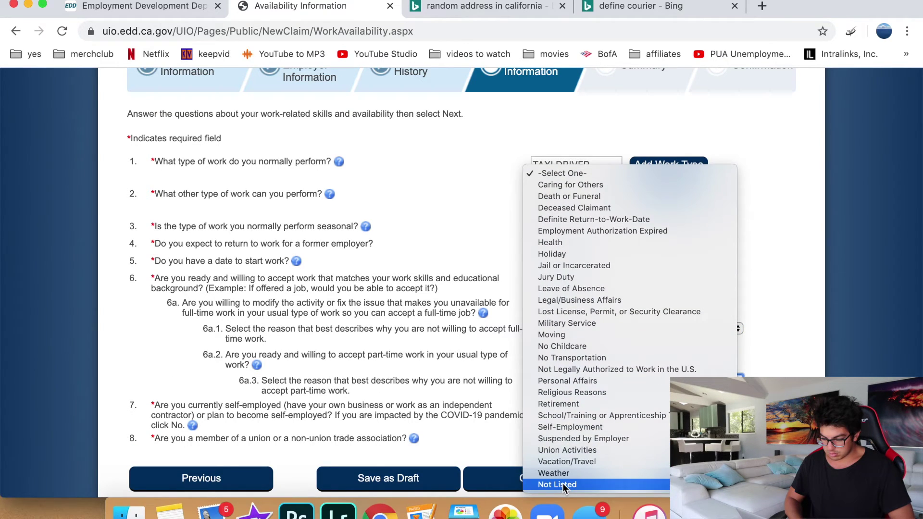
click(563, 486)
Read through the self-employment question's COVID-19 instruction, and answer No to being self-employed and to union or trade association membership.
scroll(461, 396, down, 1)
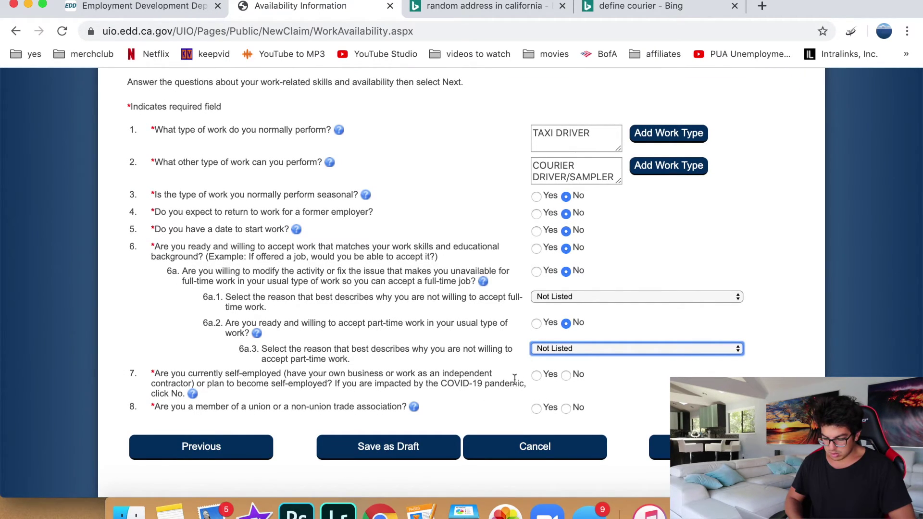
click(234, 396)
triple_click(271, 381)
click(294, 376)
drag(357, 384, 463, 387)
click(463, 387)
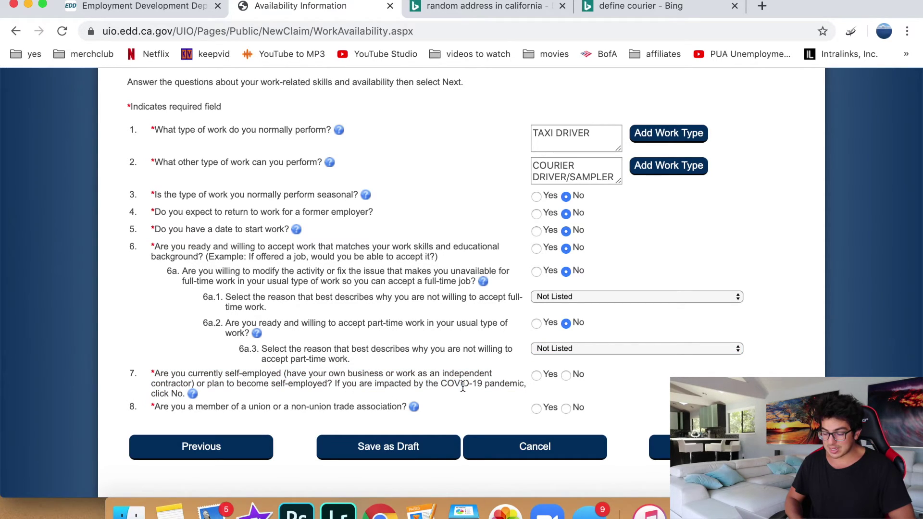
click(566, 375)
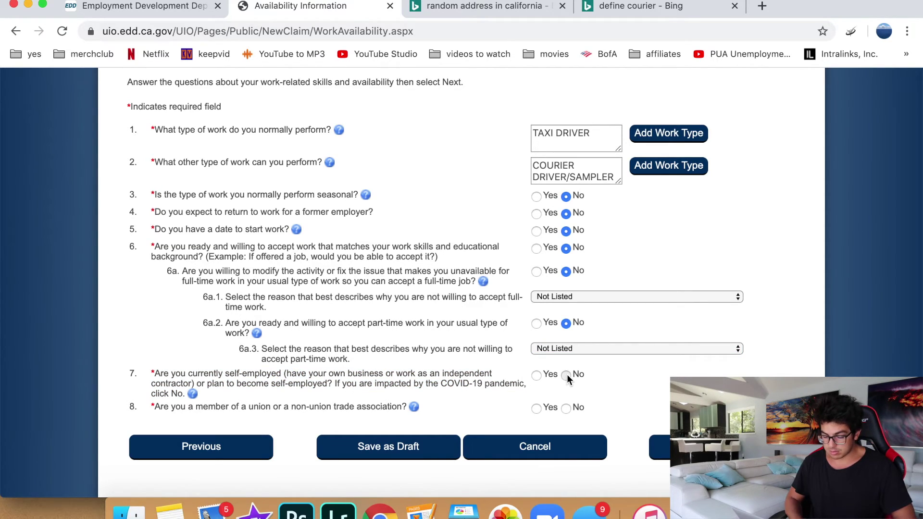
click(566, 409)
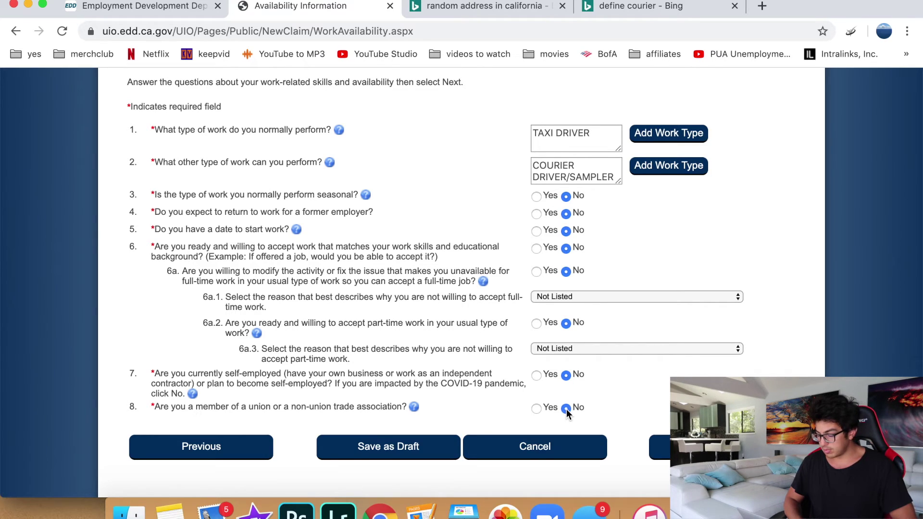
Continue to the additional questions and answer No to pension, workers' compensation, school or training, corporate or union officer, and elected official service.
click(660, 447)
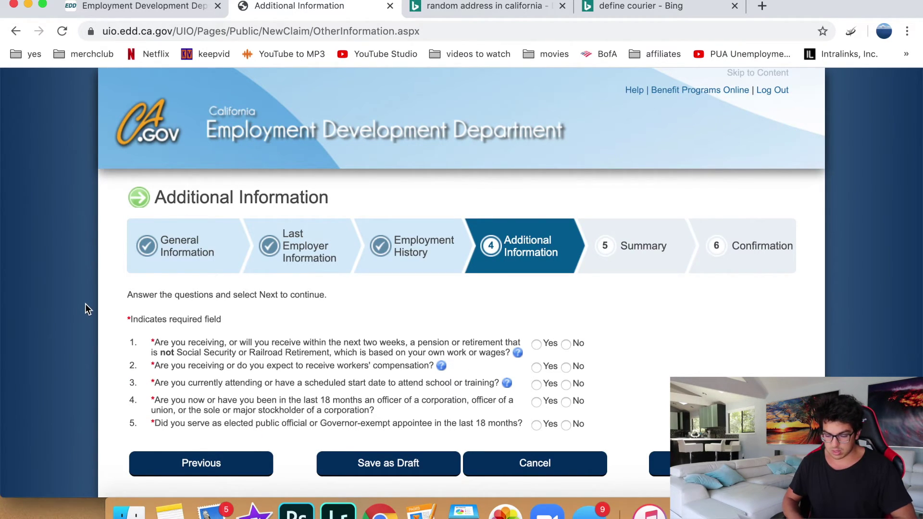
scroll(87, 309, down, 1)
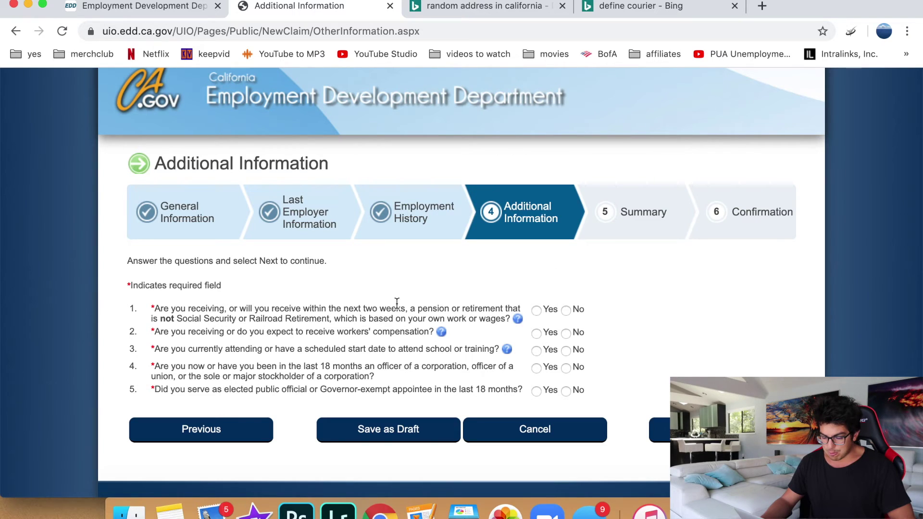
click(567, 311)
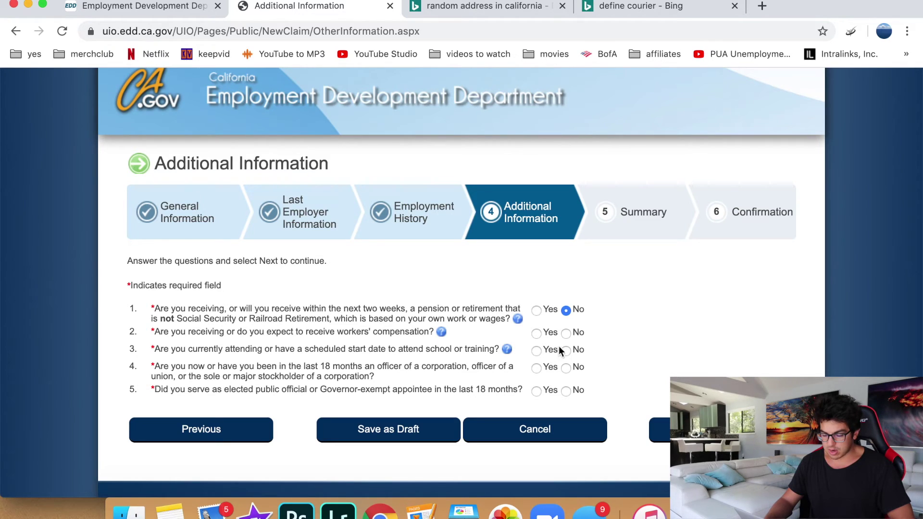
click(567, 334)
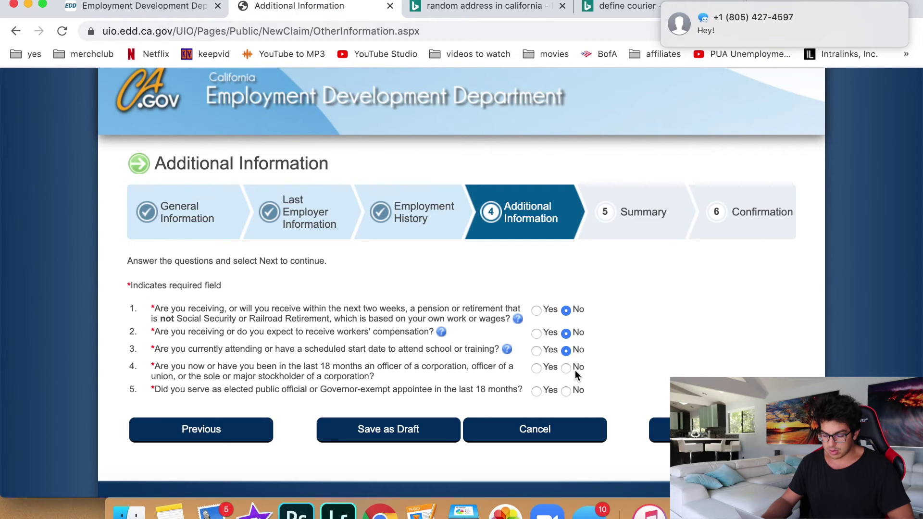
click(568, 369)
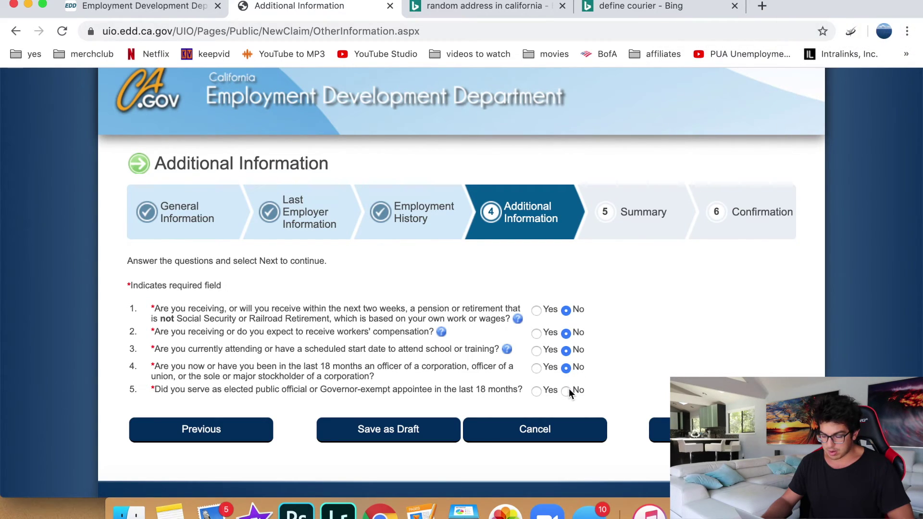
click(659, 429)
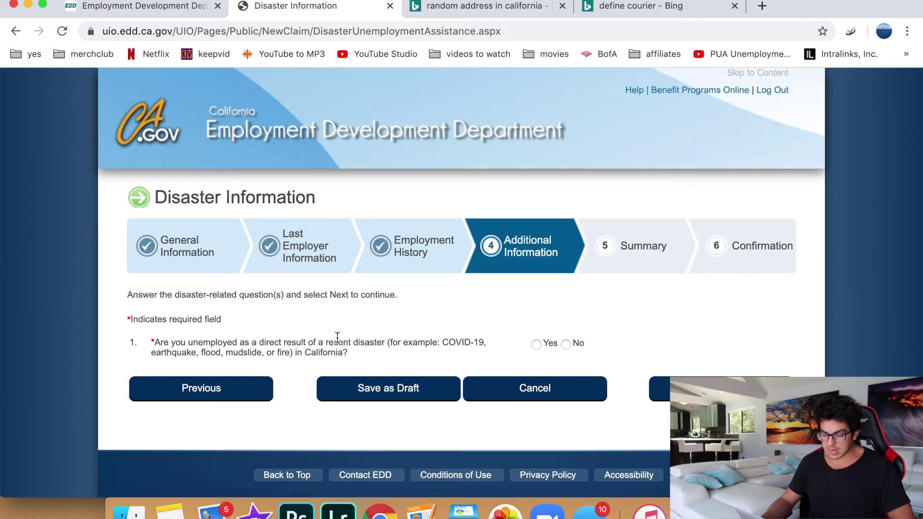
Answer Yes to being unemployed as a direct result of a recent disaster and set the disaster type to COVID-19.
drag(446, 339, 490, 347)
click(534, 351)
click(536, 344)
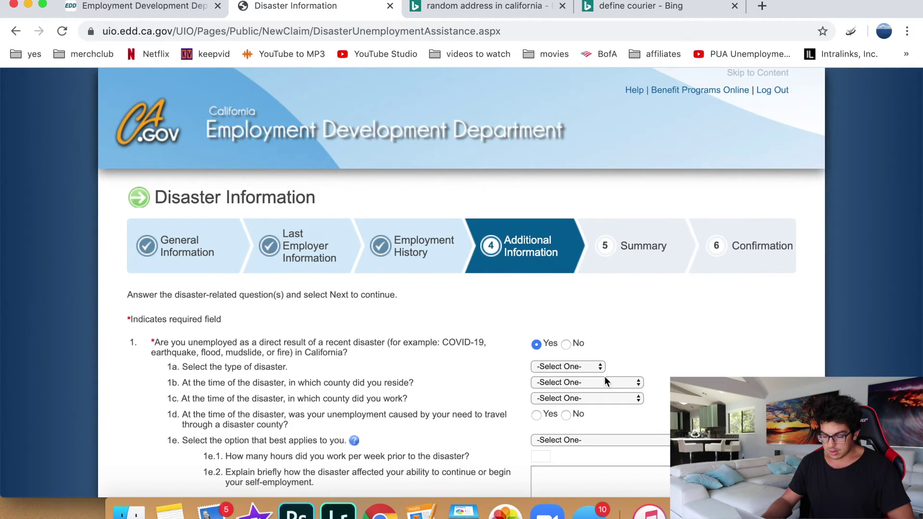
click(576, 368)
click(598, 379)
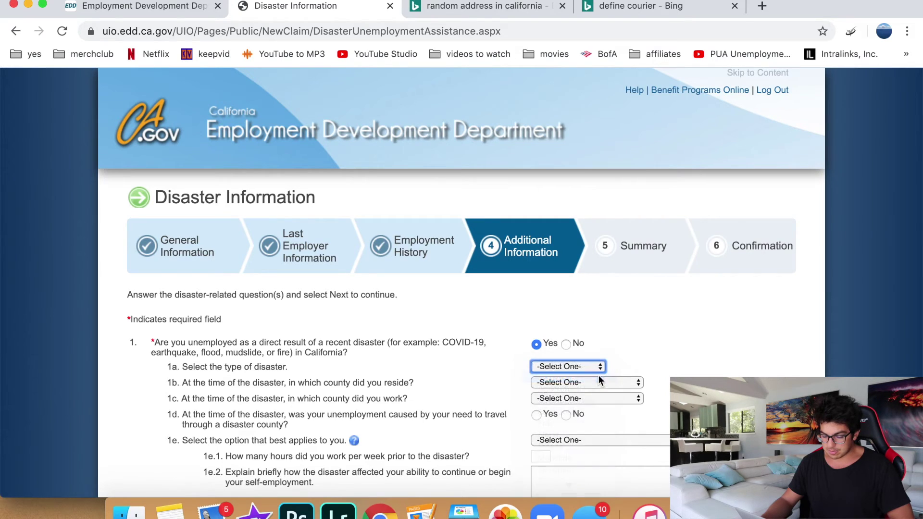
Read through the COVID-19 questions on 2019 annual income and the date the work was interrupted.
scroll(625, 375, down, 5)
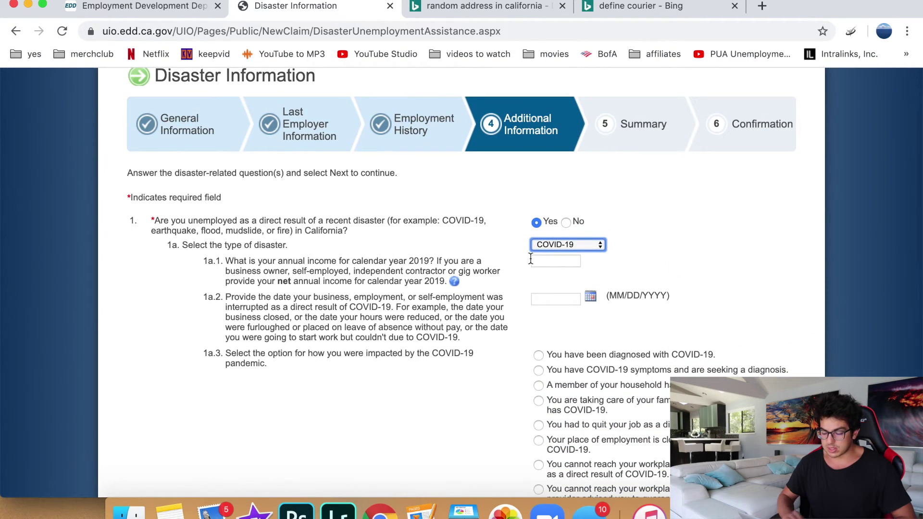
scroll(530, 259, down, 5)
scroll(331, 179, up, 2)
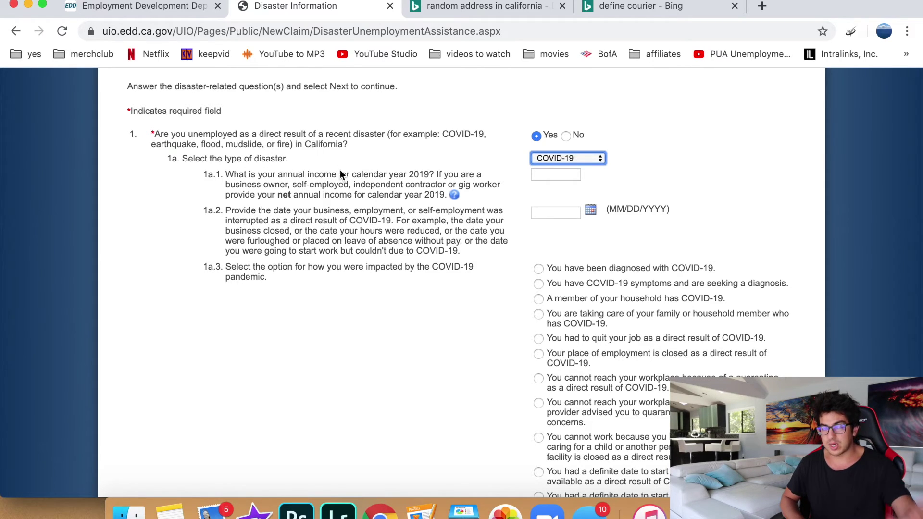
drag(345, 177, 430, 187)
click(322, 205)
drag(278, 212, 409, 250)
click(454, 239)
drag(406, 211, 452, 251)
click(463, 256)
Review the COVID-19 impact options and choose independent contractor with reportable income forced to stop working.
scroll(464, 255, down, 1)
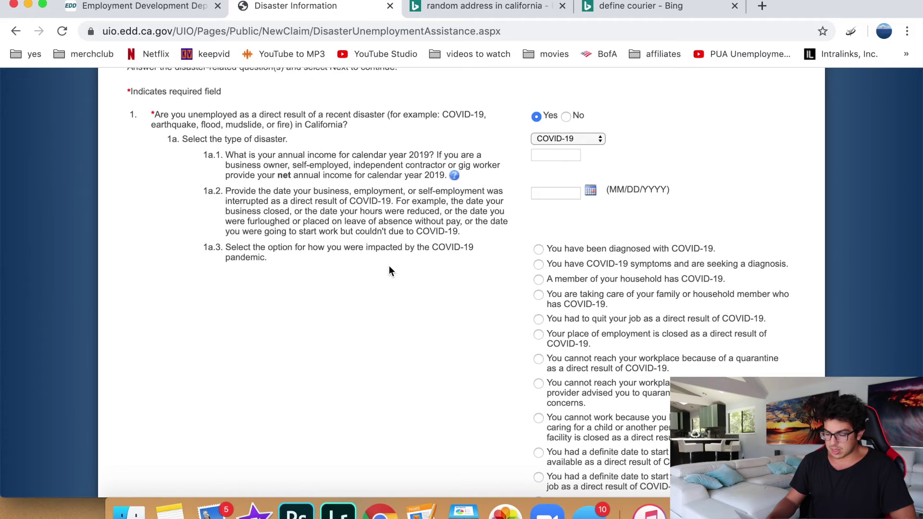
scroll(448, 278, down, 2)
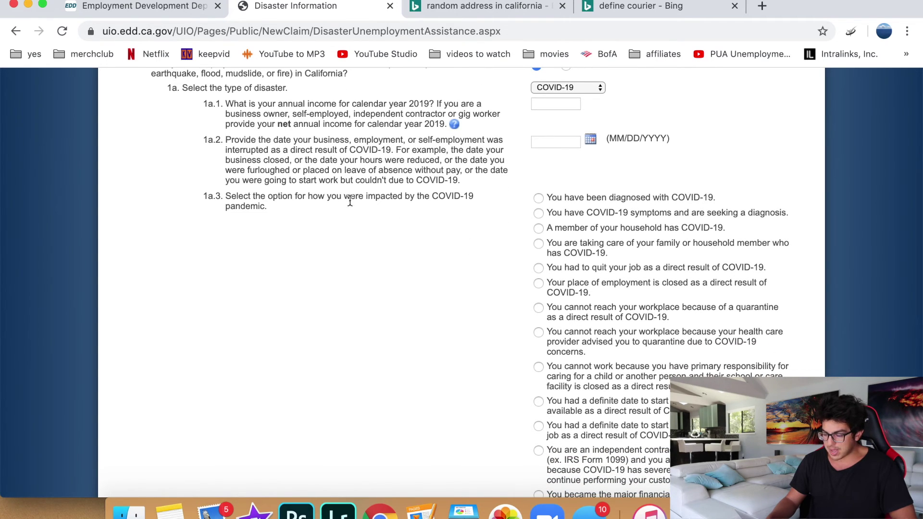
scroll(591, 266, down, 4)
scroll(592, 269, down, 2)
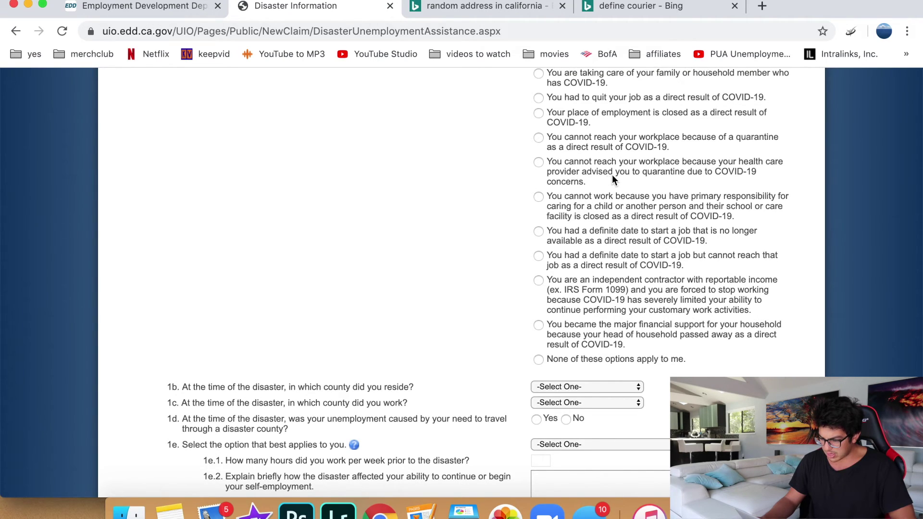
scroll(613, 176, up, 2)
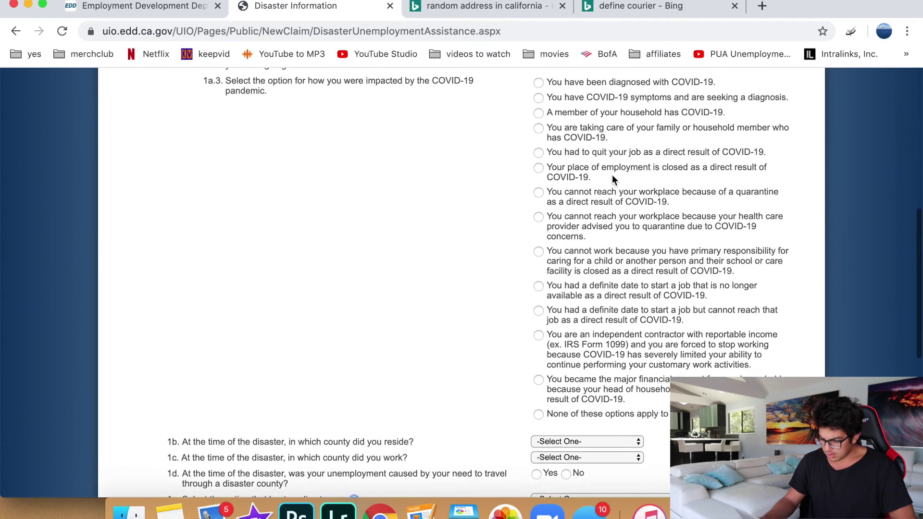
scroll(612, 174, down, 1)
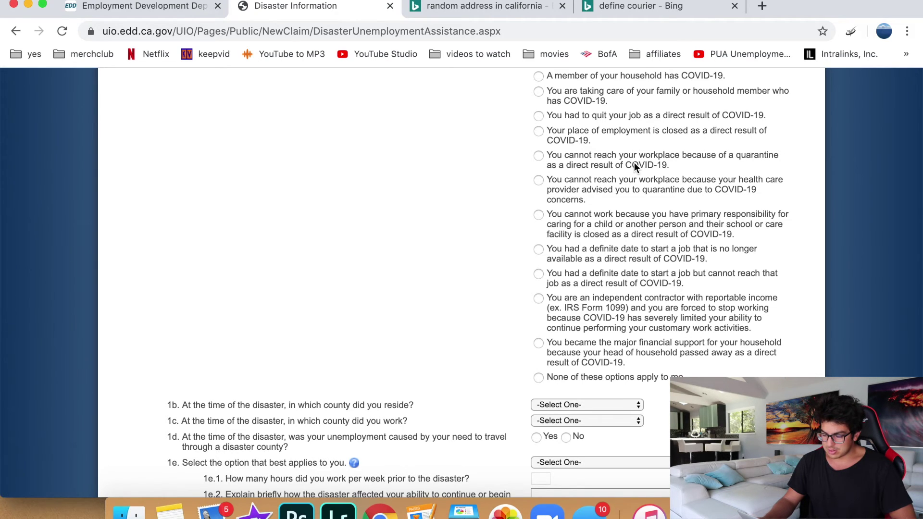
scroll(634, 163, up, 3)
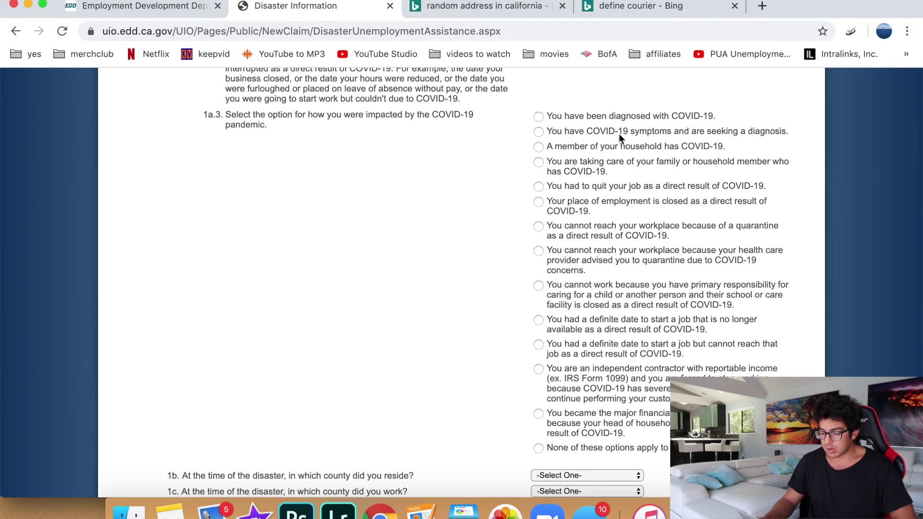
drag(600, 133, 759, 136)
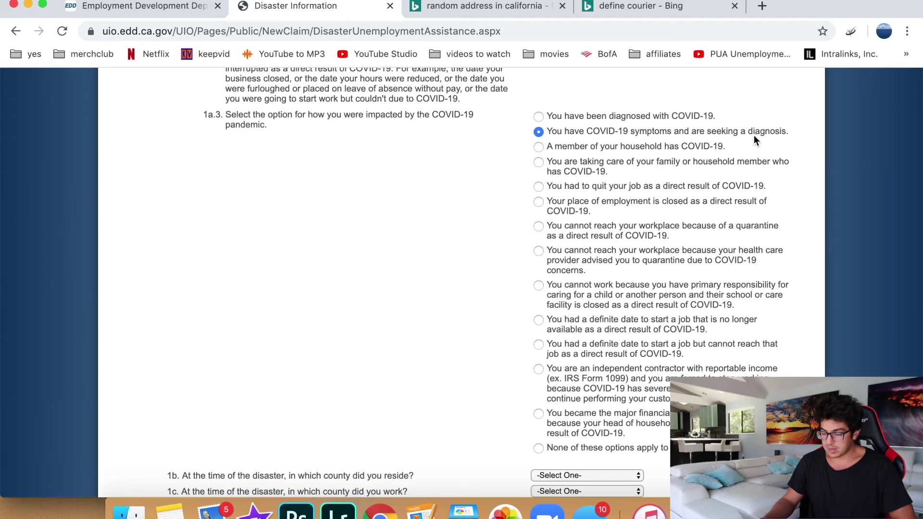
click(691, 148)
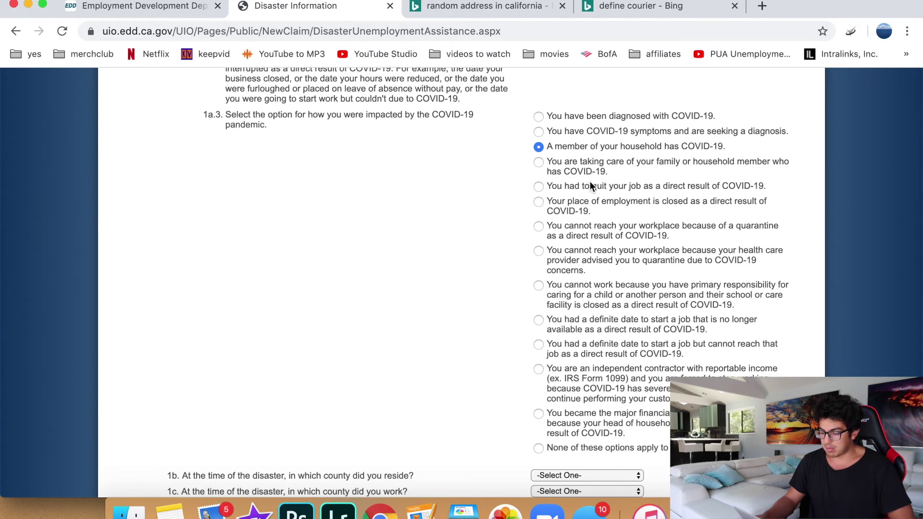
scroll(592, 186, down, 5)
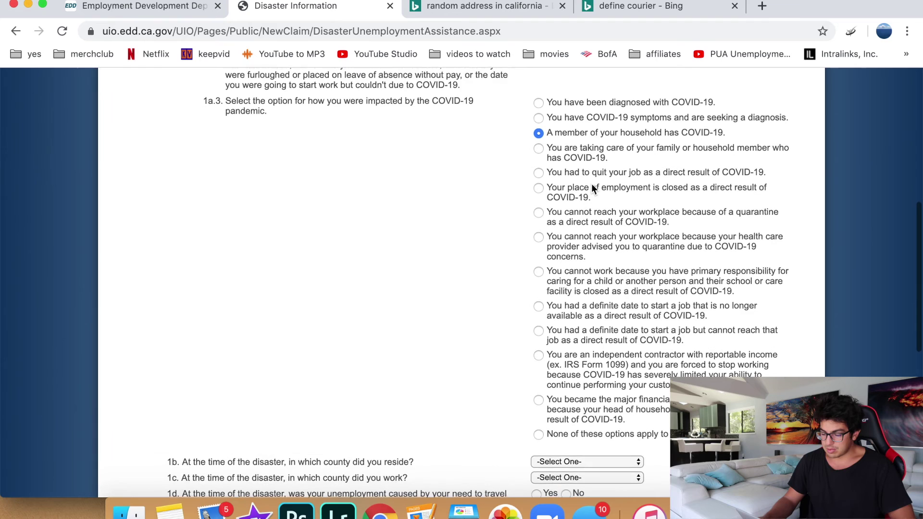
scroll(593, 187, down, 1)
scroll(593, 188, up, 2)
scroll(593, 188, down, 3)
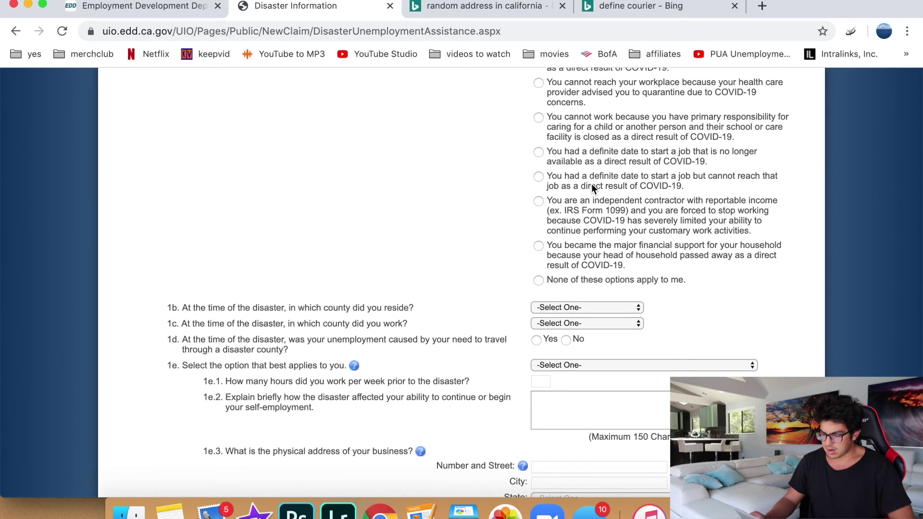
scroll(592, 187, down, 2)
click(592, 184)
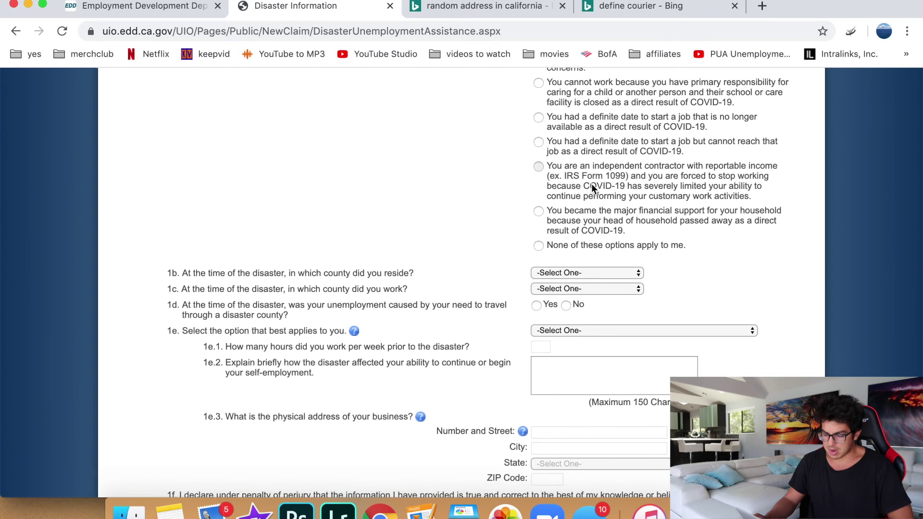
Answer Yes to unemployment caused by the need to travel through a disaster county.
scroll(304, 296, down, 3)
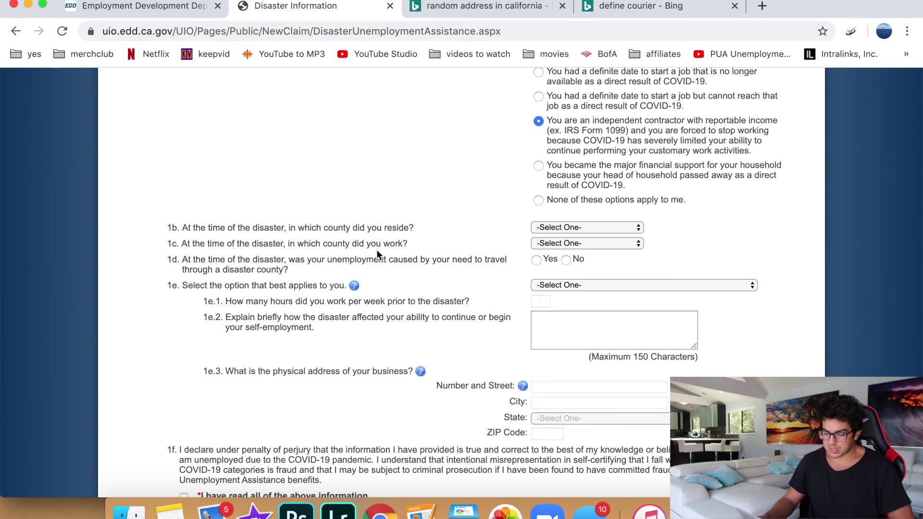
drag(183, 260, 353, 271)
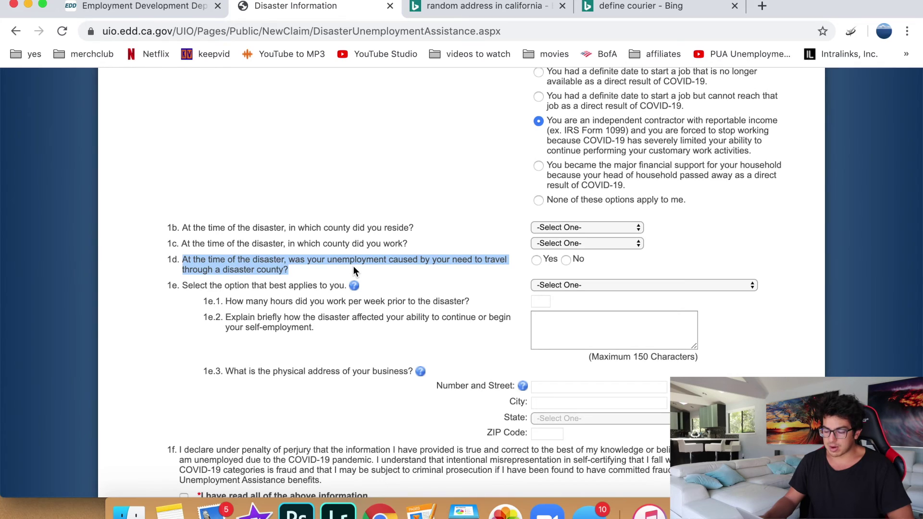
click(353, 269)
double_click(390, 260)
triple_click(389, 260)
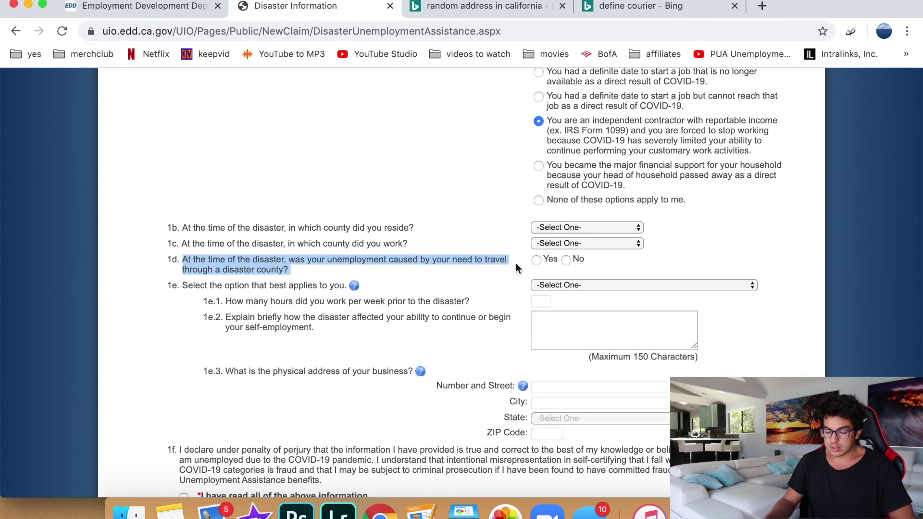
click(372, 284)
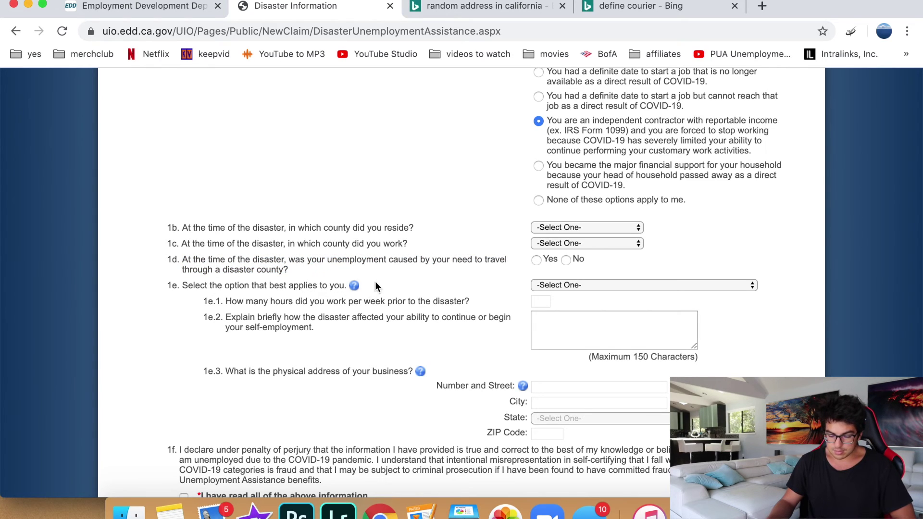
click(536, 260)
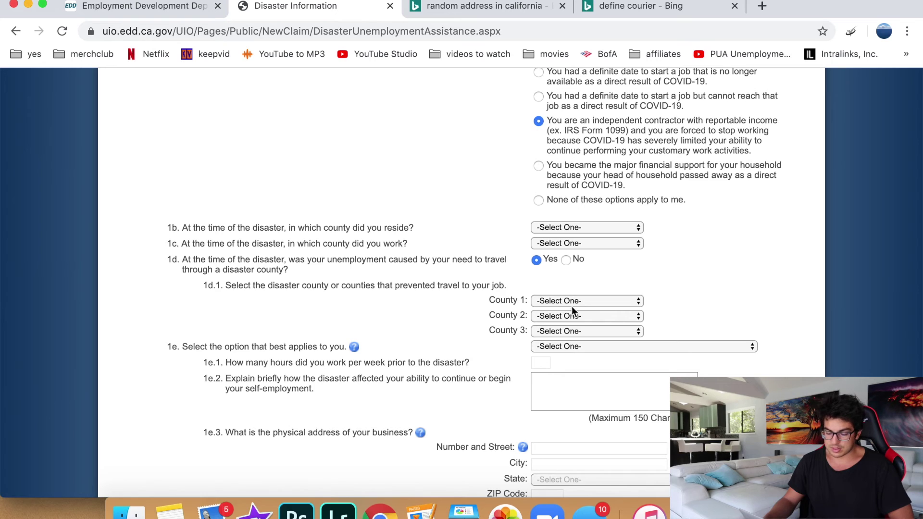
Read through the questions on weekly hours, self-employment impact and business address, and the penalty of perjury declaration.
scroll(538, 322, down, 3)
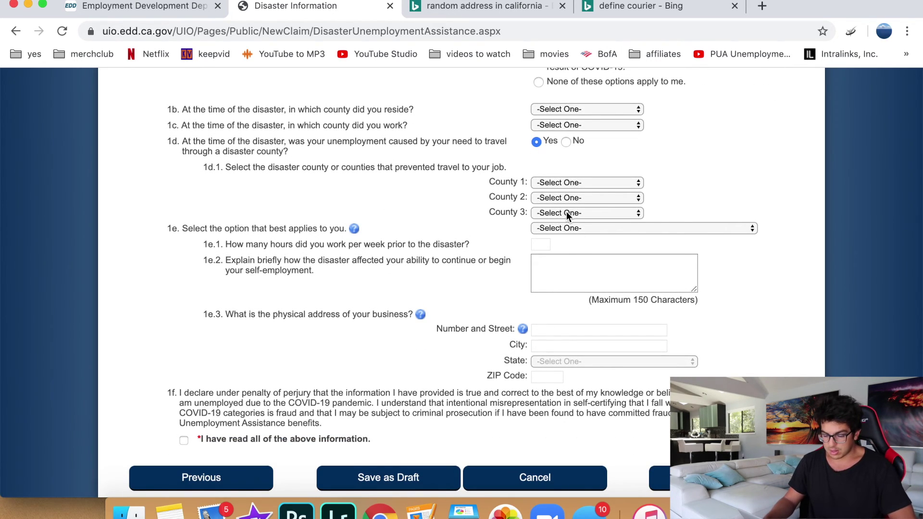
drag(205, 229, 385, 245)
click(329, 252)
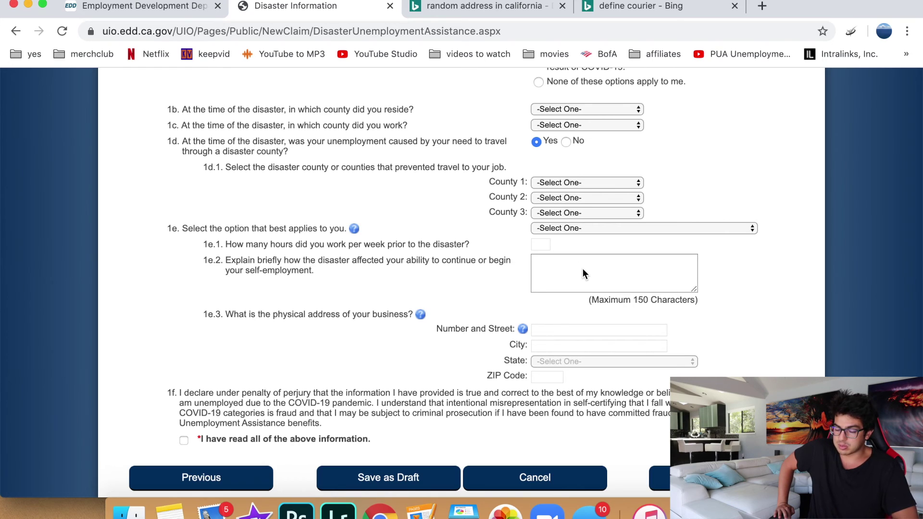
scroll(583, 267, down, 3)
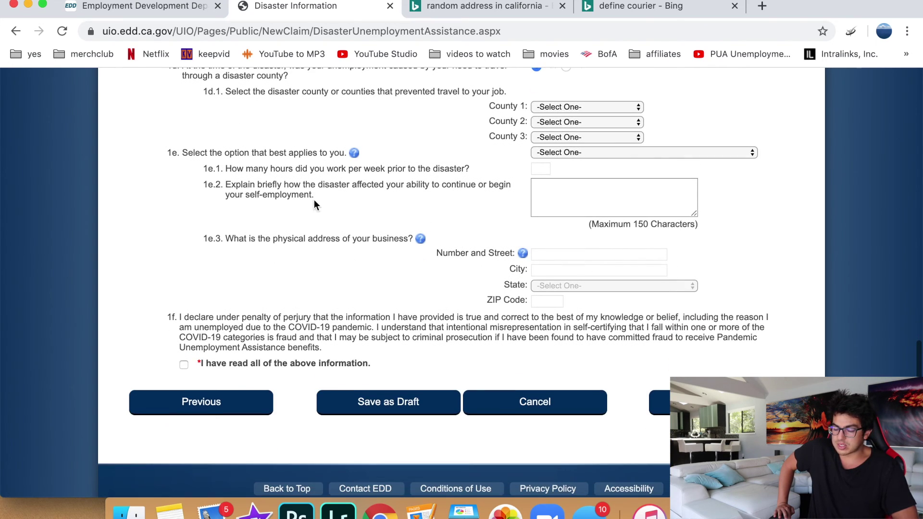
triple_click(302, 243)
click(331, 244)
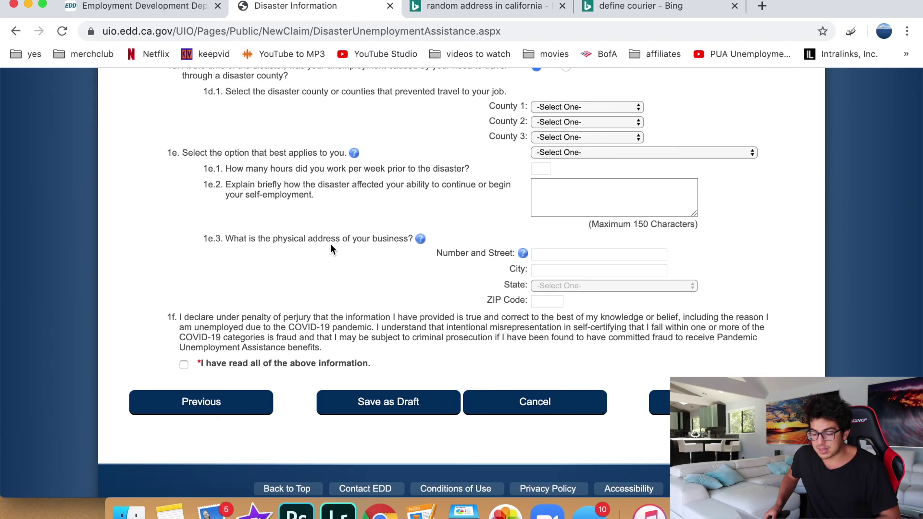
triple_click(331, 240)
click(343, 243)
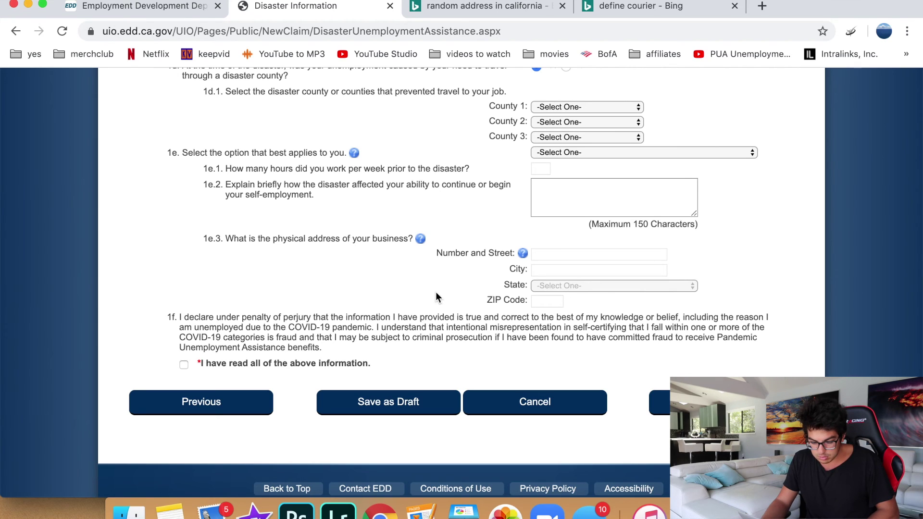
scroll(331, 235, down, 2)
drag(211, 290, 316, 300)
click(230, 333)
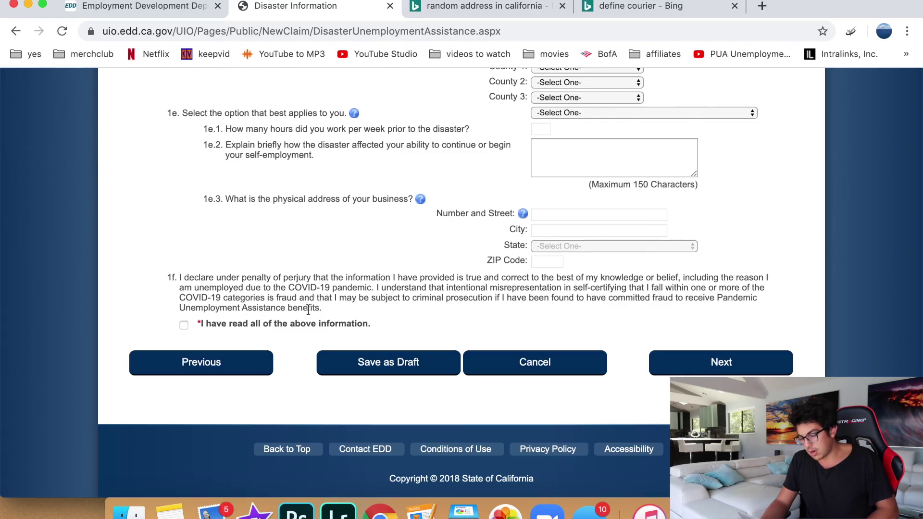
Look over the whole Disaster Information form again, from the first disaster question to the final declaration.
scroll(411, 195, up, 20)
scroll(411, 190, down, 15)
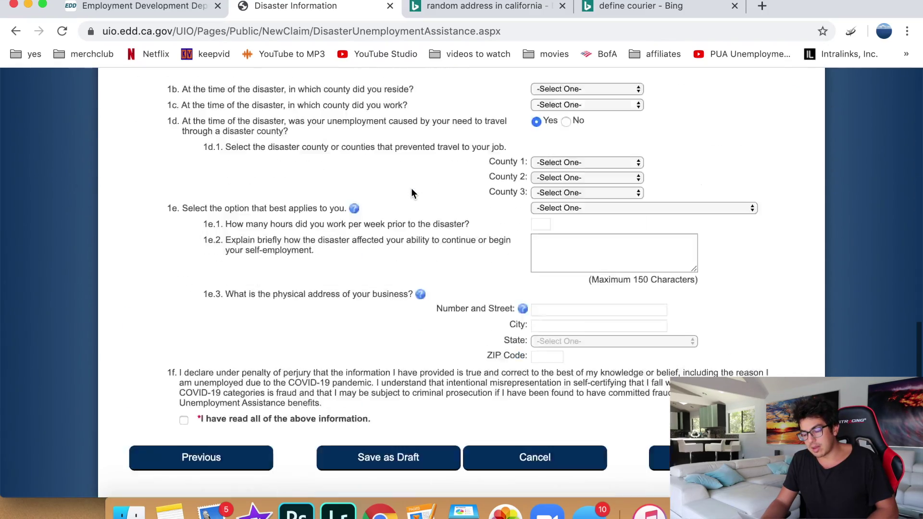
scroll(411, 189, up, 15)
scroll(411, 188, down, 2)
scroll(411, 189, down, 10)
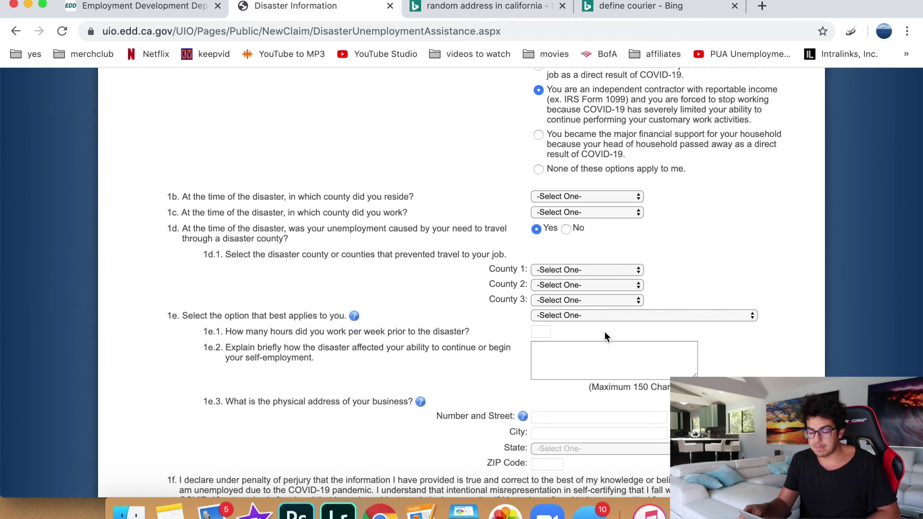
scroll(605, 330, down, 5)
scroll(605, 330, up, 15)
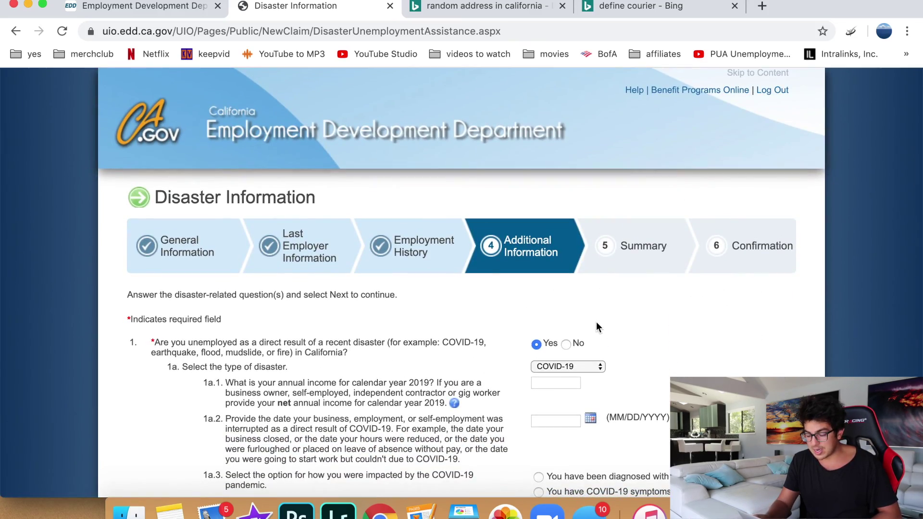
scroll(596, 322, down, 10)
scroll(590, 305, up, 9)
scroll(591, 305, up, 3)
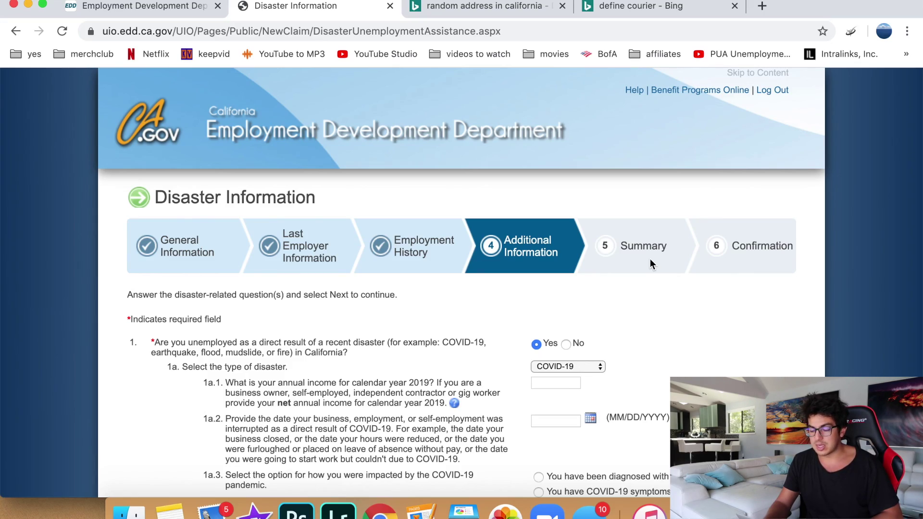
scroll(762, 243, down, 10)
scroll(761, 246, up, 10)
scroll(615, 290, down, 15)
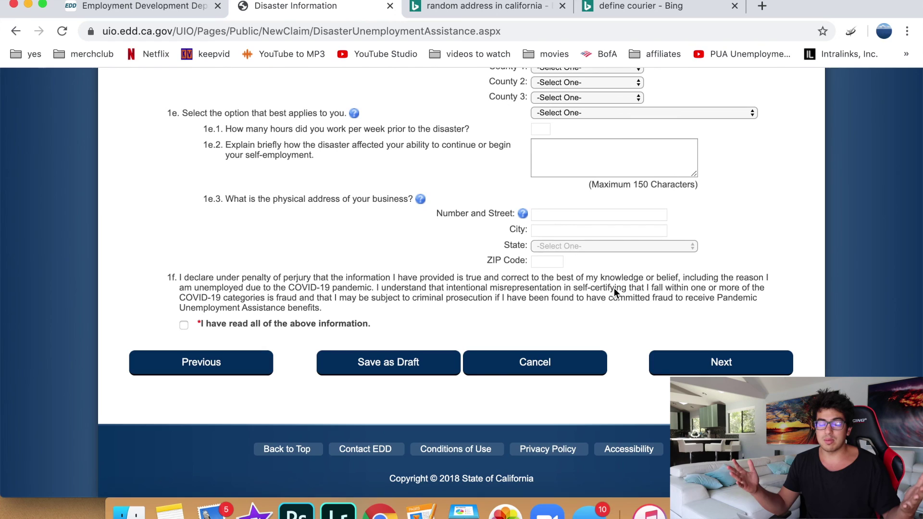